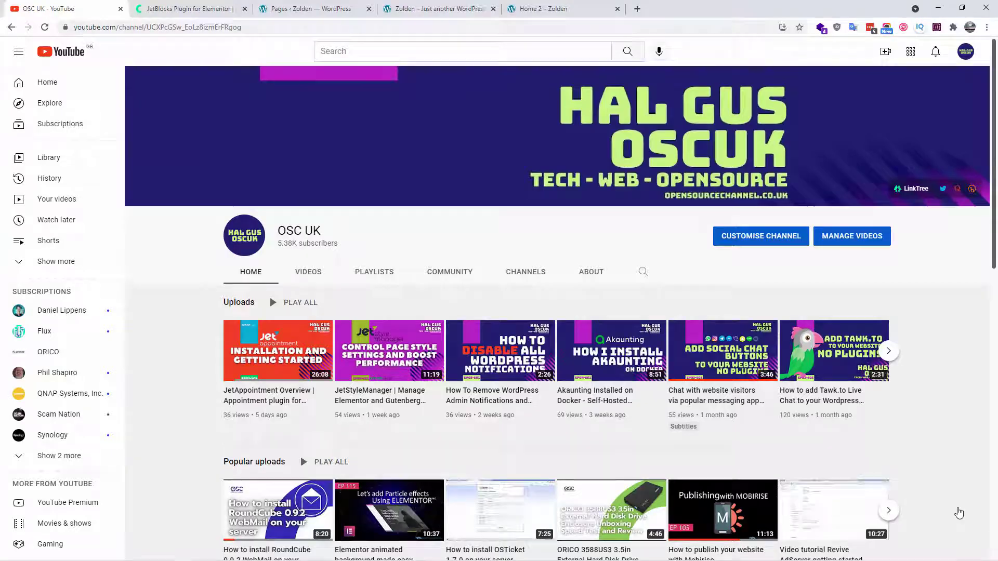
Switch to the Crocoblock JetBlocks product page and look over its overview and the widgets it offers
key("ctrl+Tab")
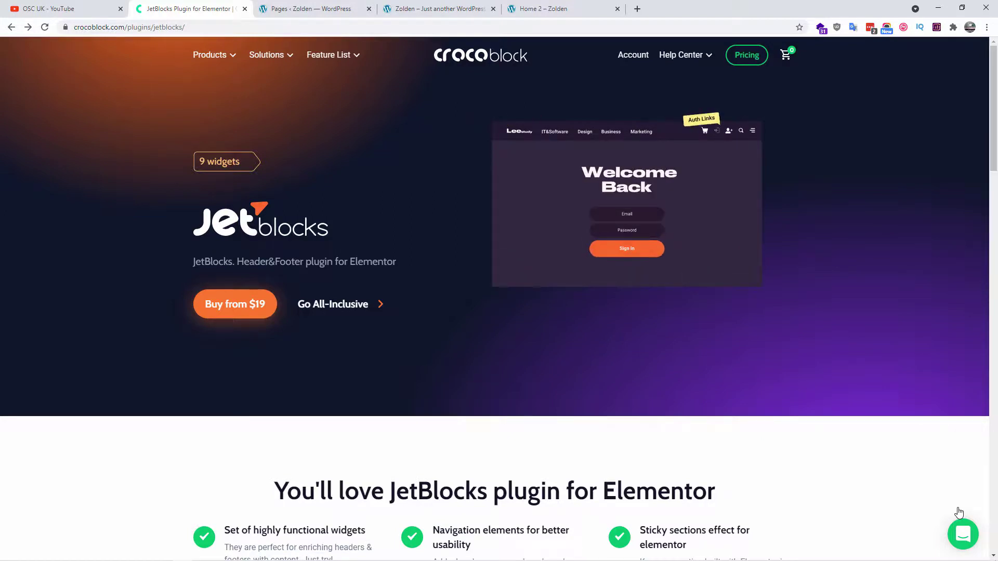
mouse_move(217, 60)
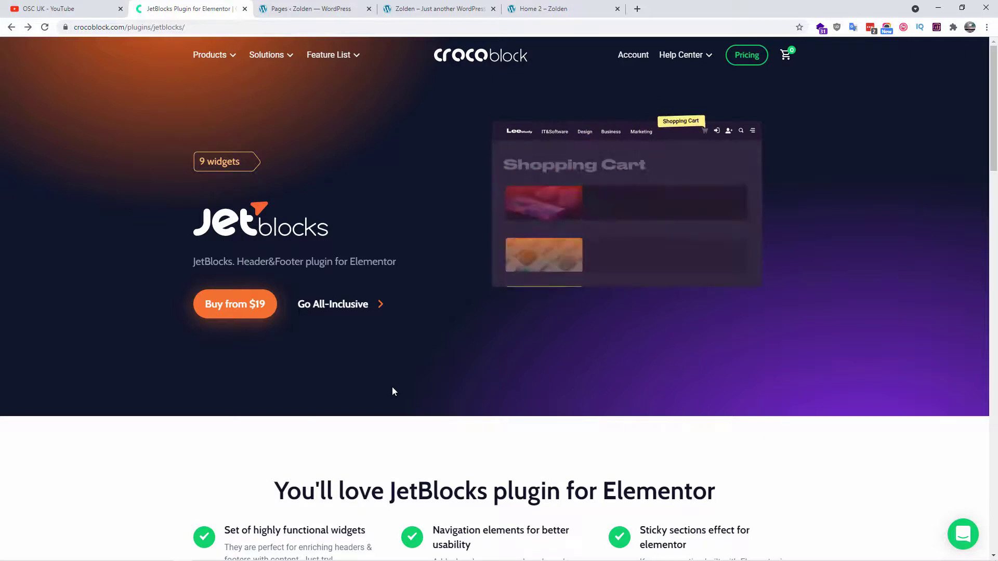
scroll(392, 386, "down", 5)
scroll(610, 352, "down", 5)
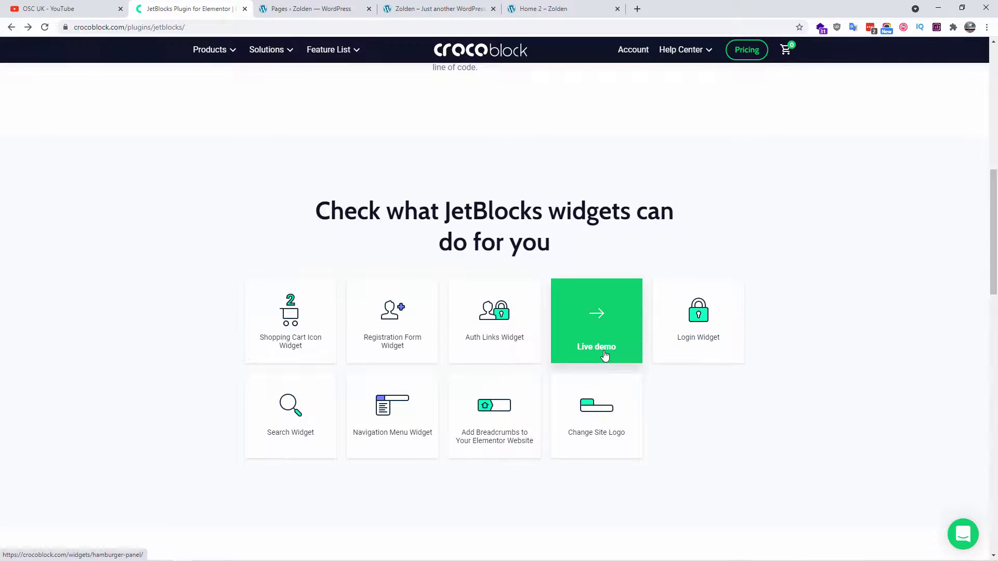
scroll(570, 334, "down", 1)
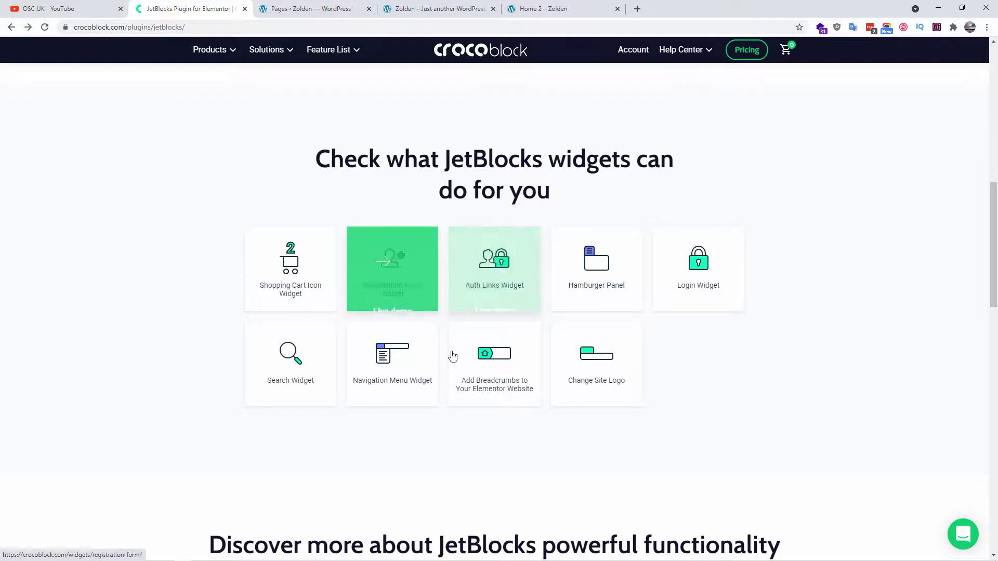
scroll(436, 326, "up", 15)
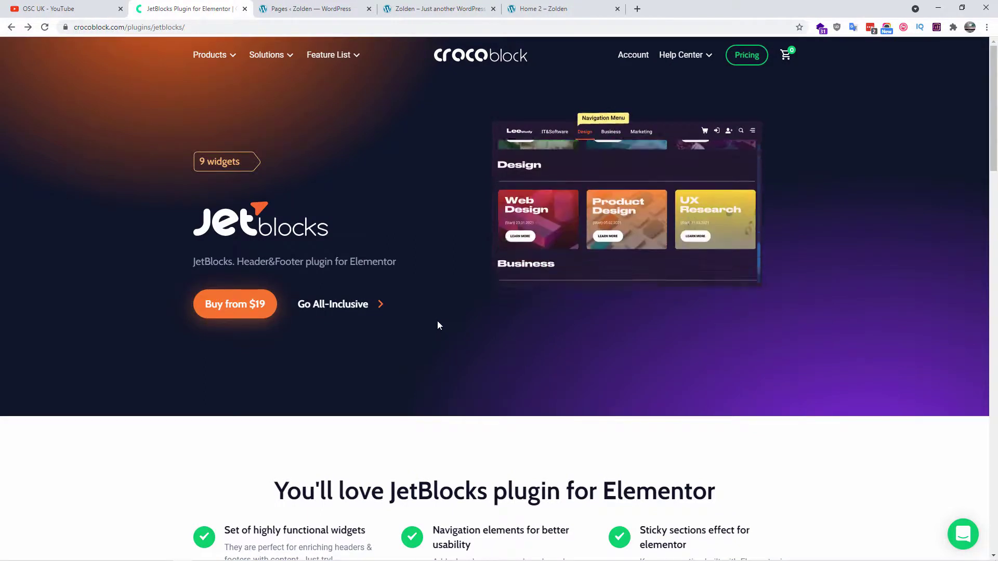
View the Crocoblock subscription plans, expand the JetPlugins list to compare them, and close the pricing page
left_click(758, 56)
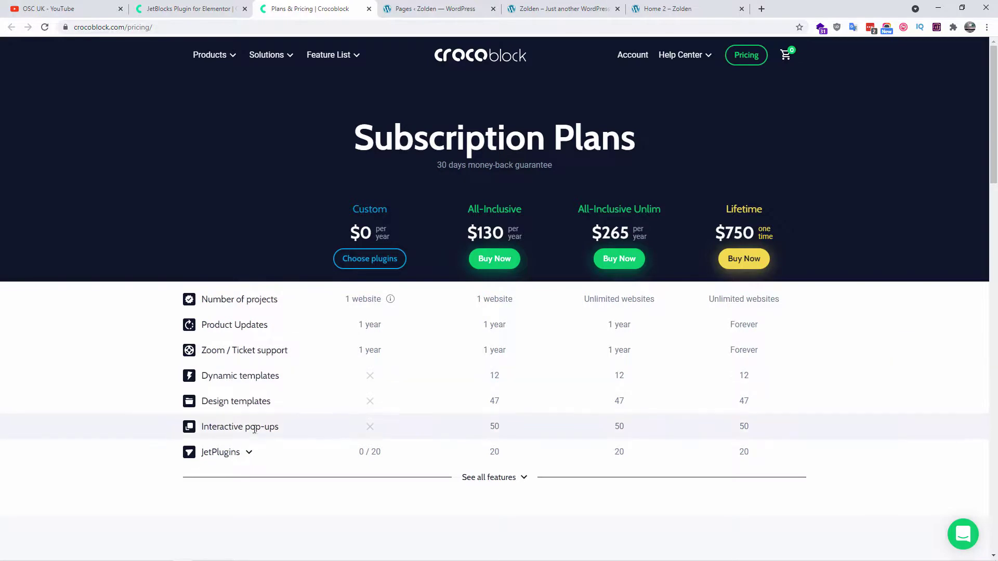
left_click(238, 456)
scroll(286, 447, "down", 6)
scroll(345, 384, "up", 6)
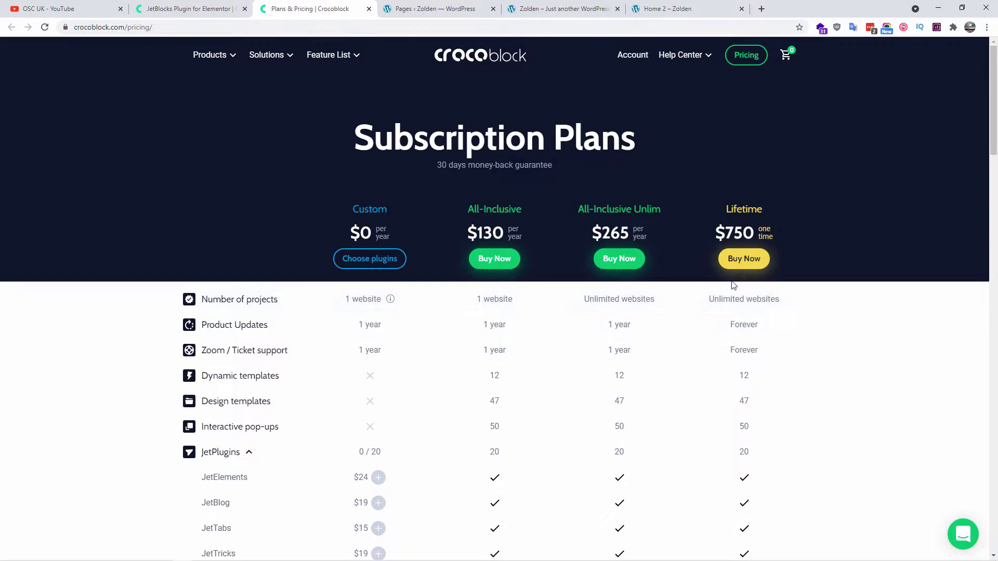
left_click(369, 9)
Look through the rest of the JetBlocks page and the resources offered in the Help Center
scroll(656, 290, "down", 10)
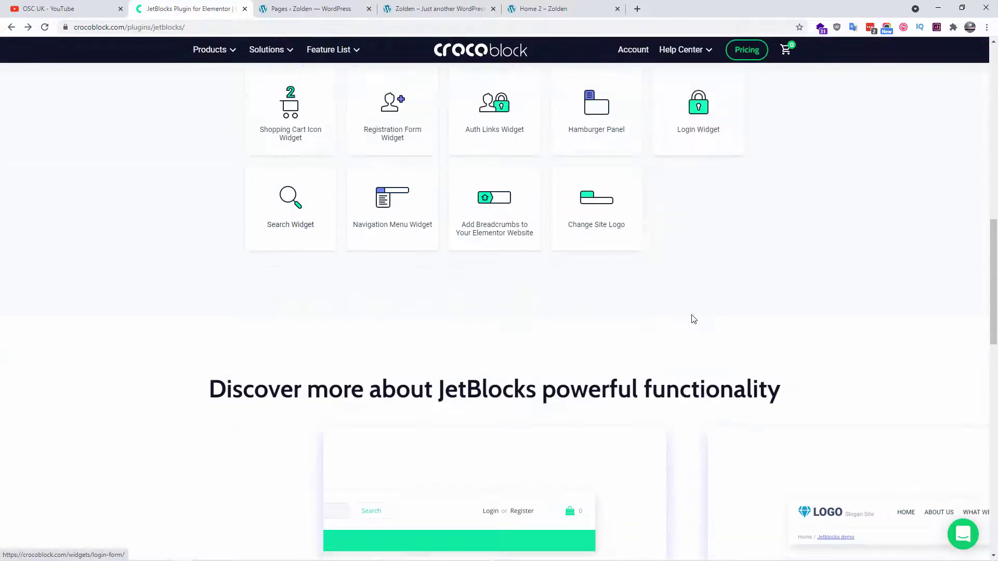
scroll(726, 349, "down", 7)
mouse_move(684, 49)
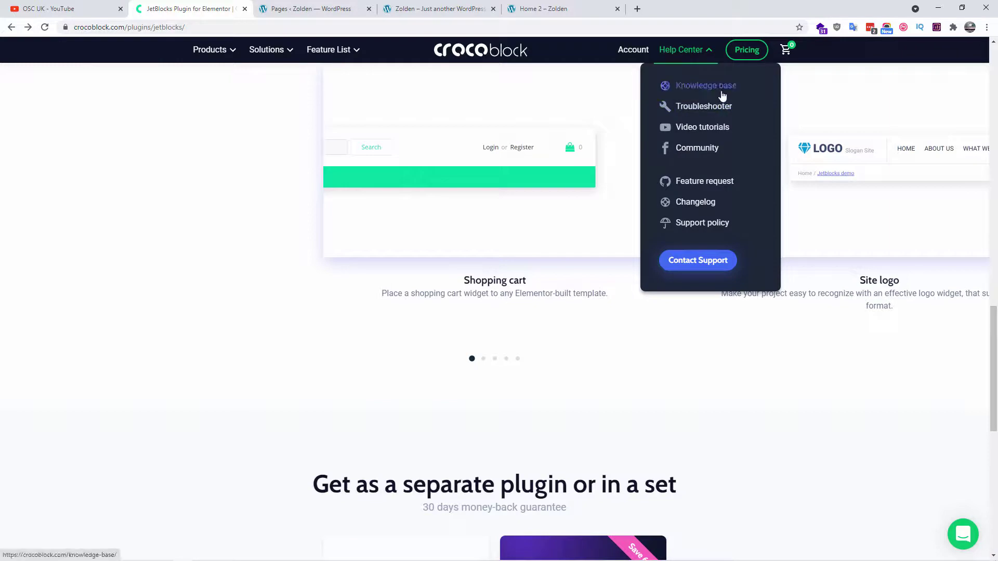
Open the WordPress site's installed plugins and look through the whole list, including JetBlocks For Elementor
left_click(349, 5)
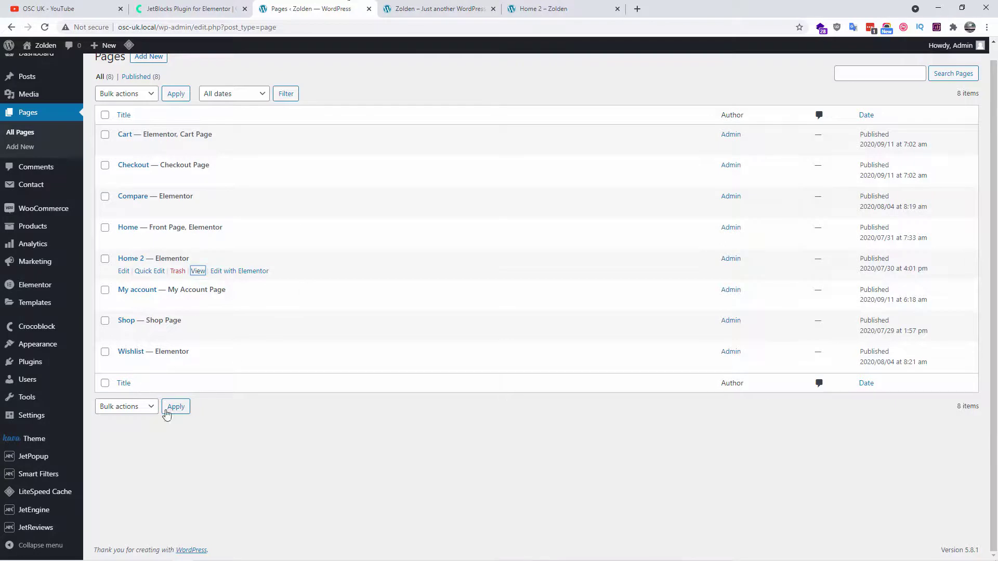
left_click(46, 401)
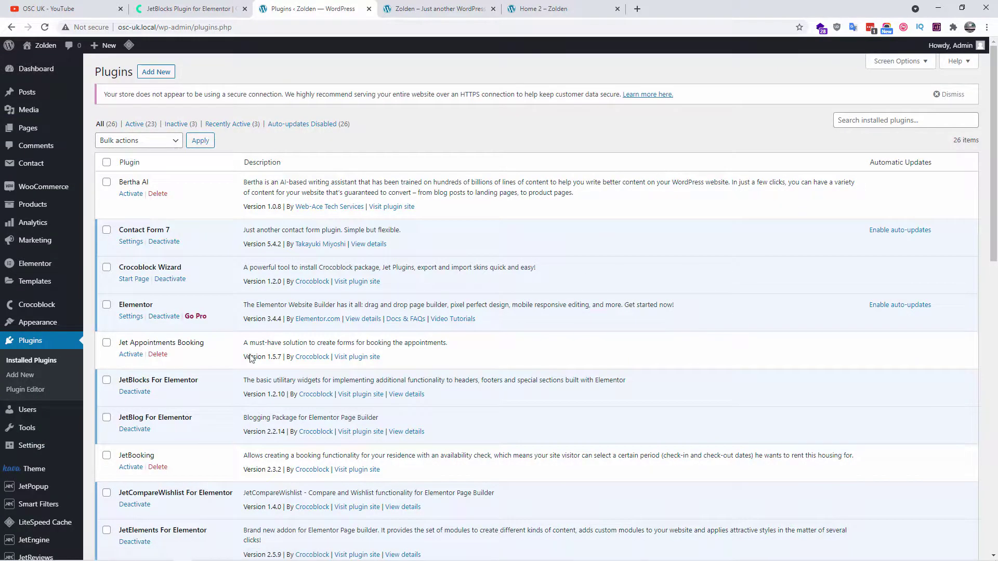
scroll(252, 359, "down", 15)
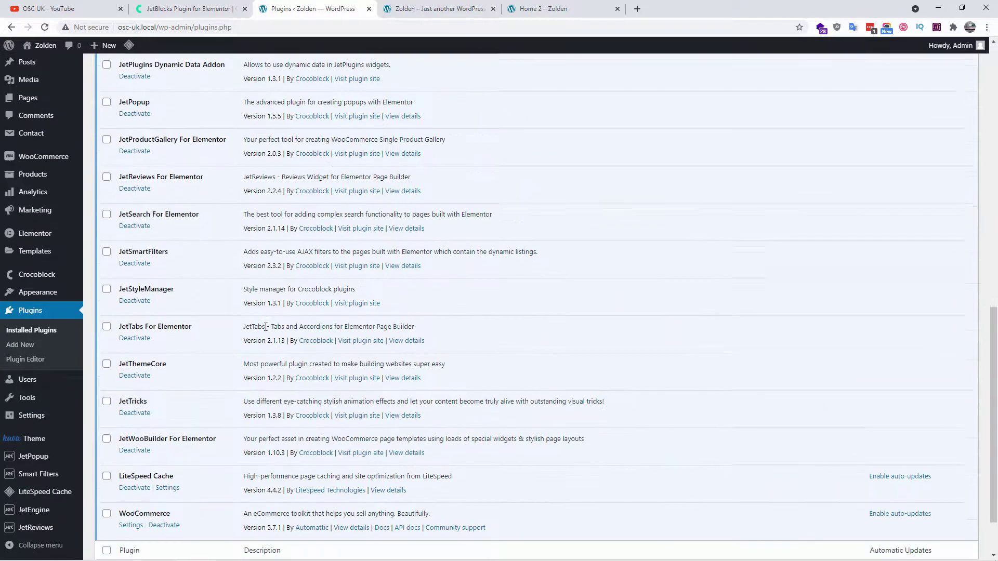
scroll(266, 326, "down", 2)
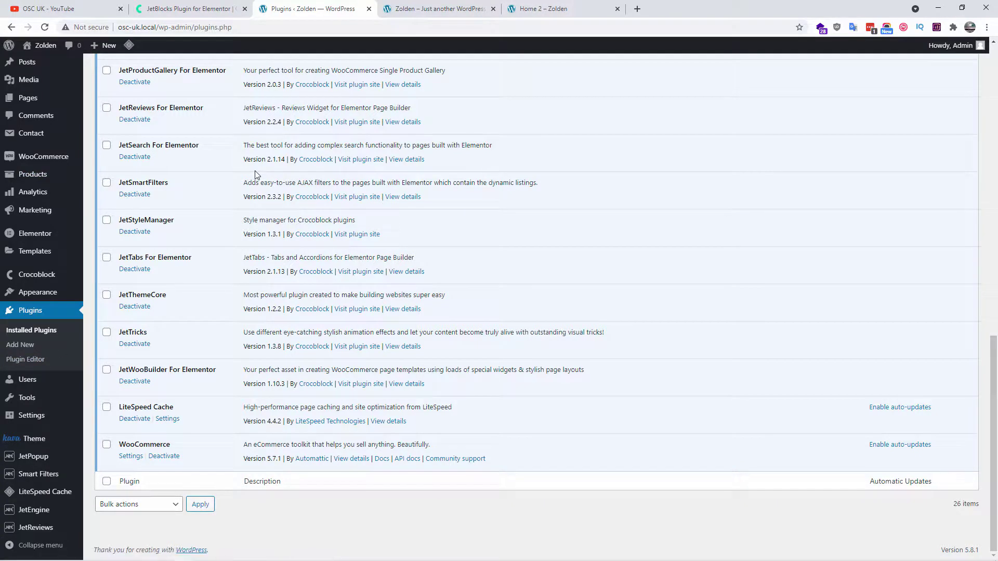
Open the Header template of the Home 2 page for editing with Elementor
left_click(537, 5)
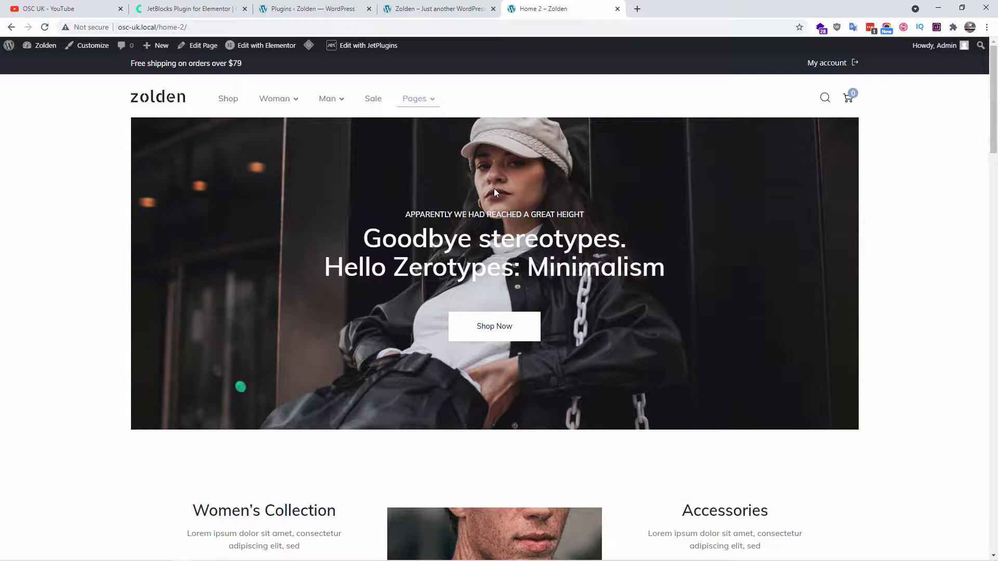
mouse_move(256, 54)
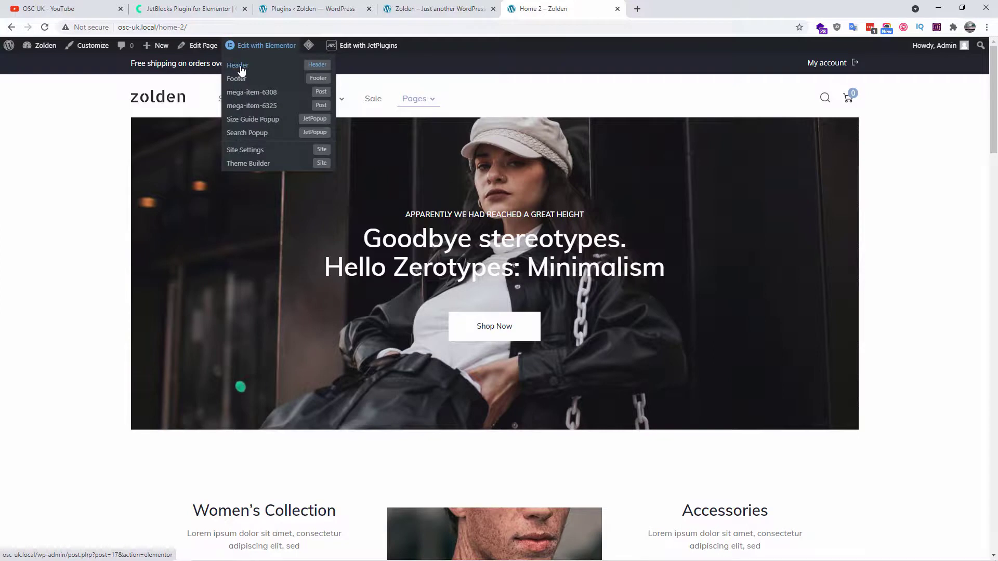
left_click(242, 69)
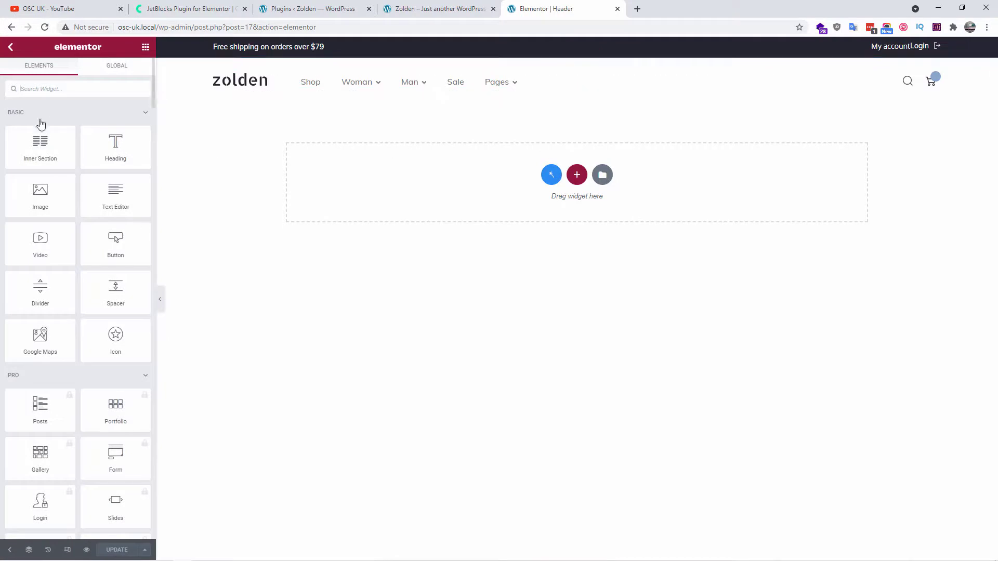
Collapse the Basic, Pro and other widget categories, keep JetBlocks expanded, and look over its widgets
left_click(145, 116)
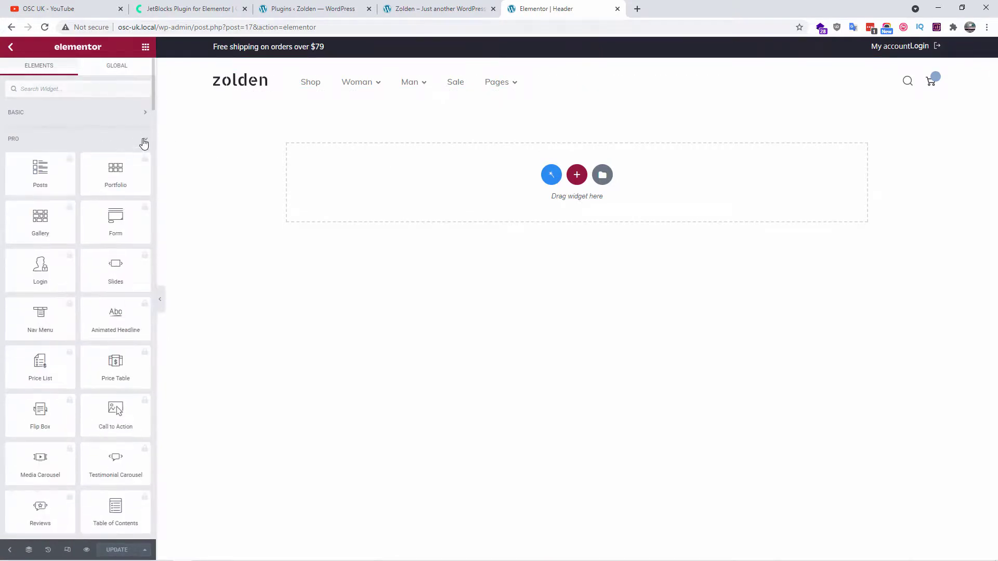
left_click(143, 141)
left_click(147, 165)
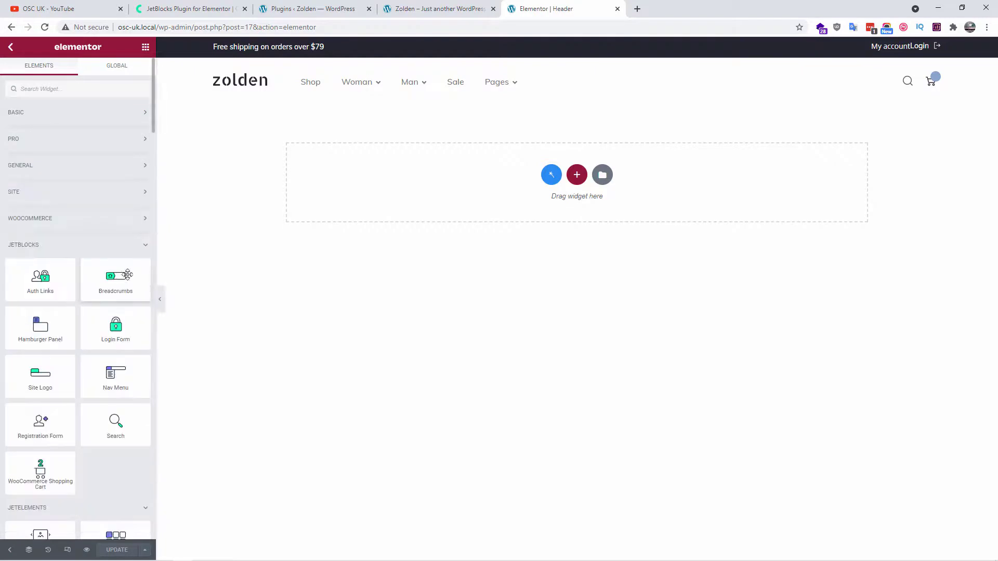
left_click(146, 247)
left_click(52, 244)
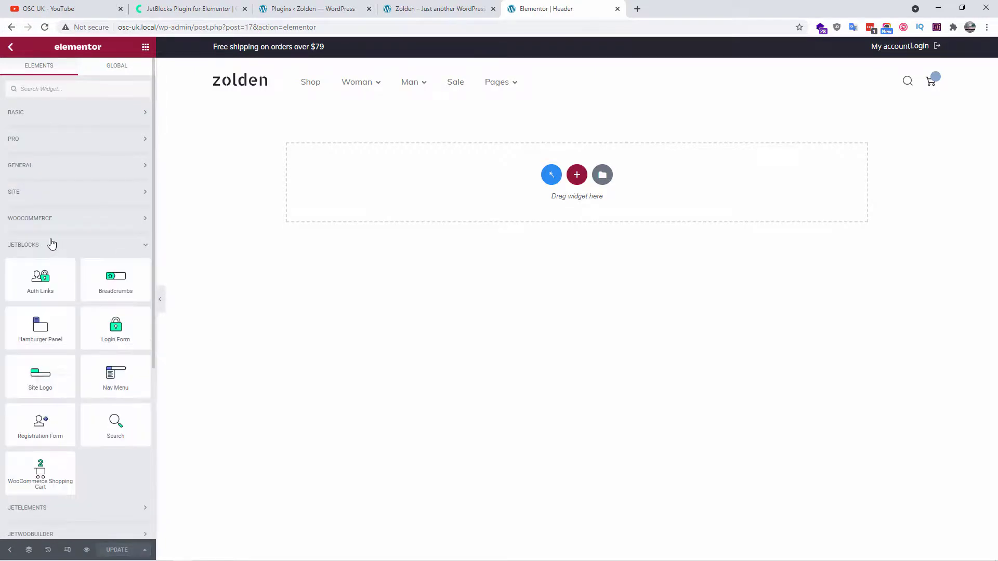
scroll(63, 288, "down", 2)
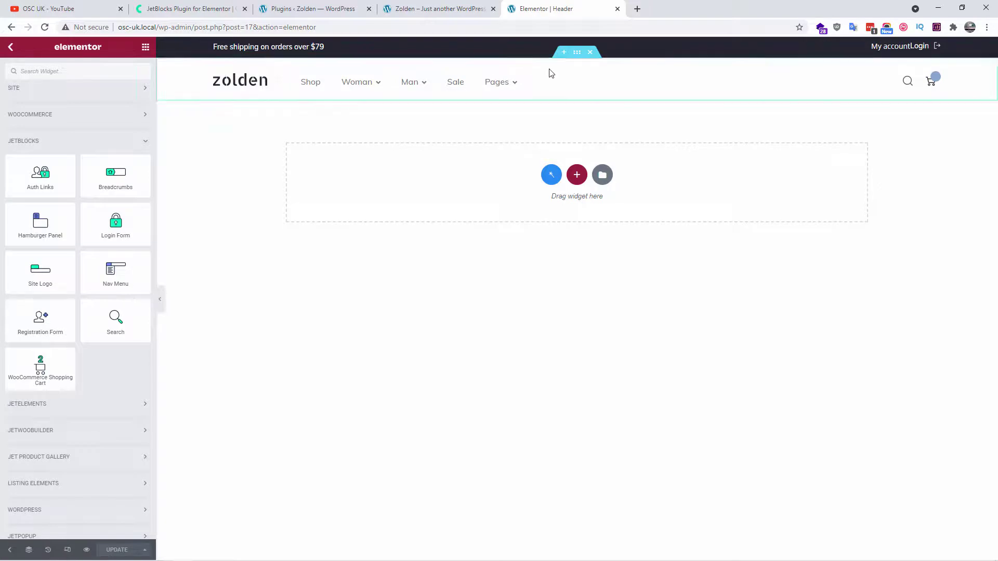
mouse_move(553, 74)
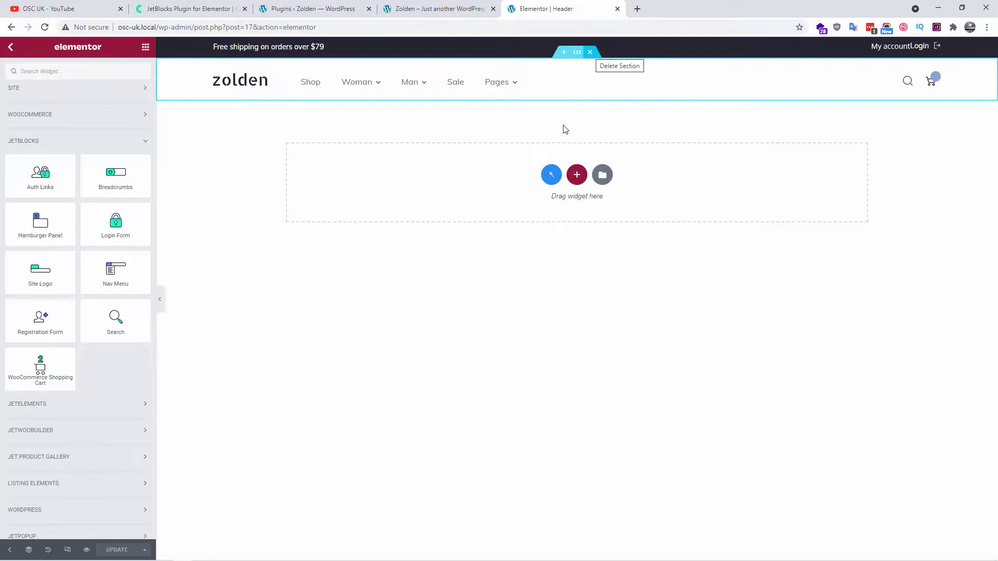
Add a section with three equal columns below the header's navigation row and set its content width to Full Width
left_click(577, 174)
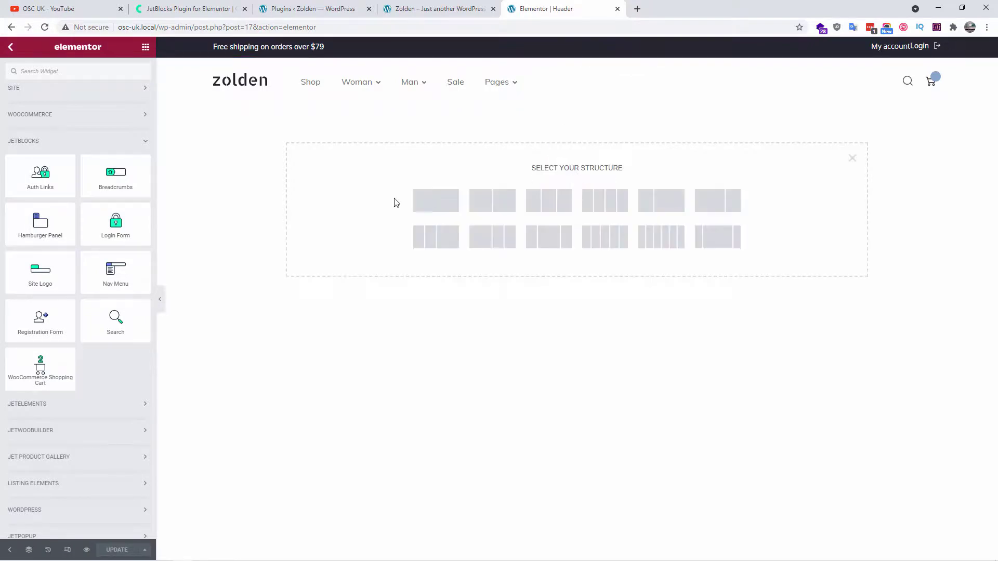
left_click(541, 206)
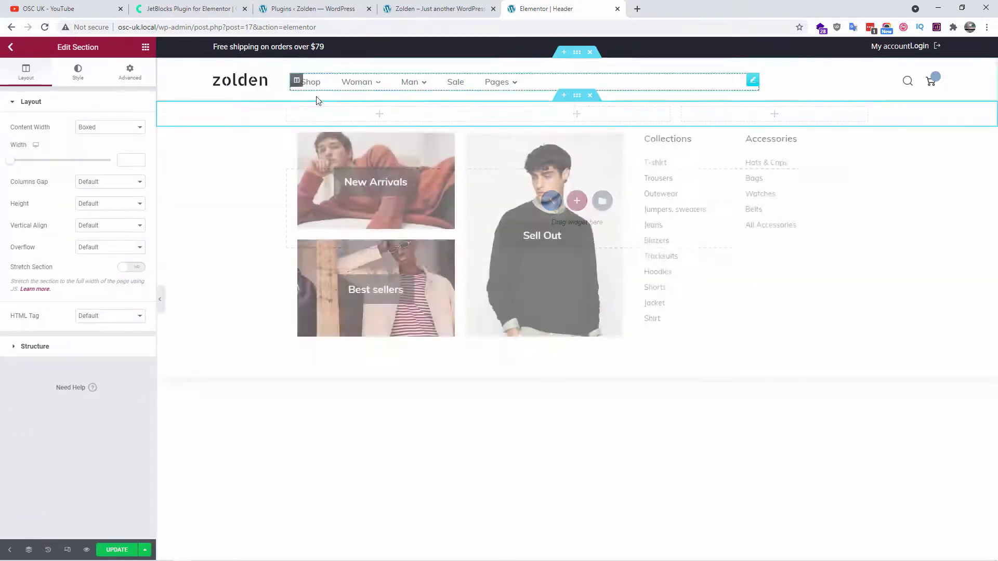
left_click(146, 49)
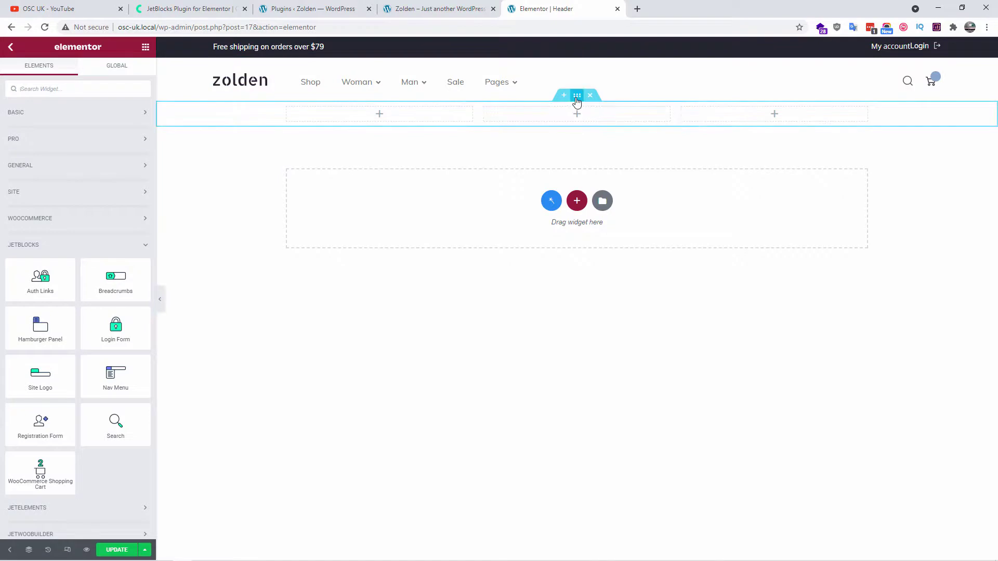
left_click(576, 98)
left_click(109, 127)
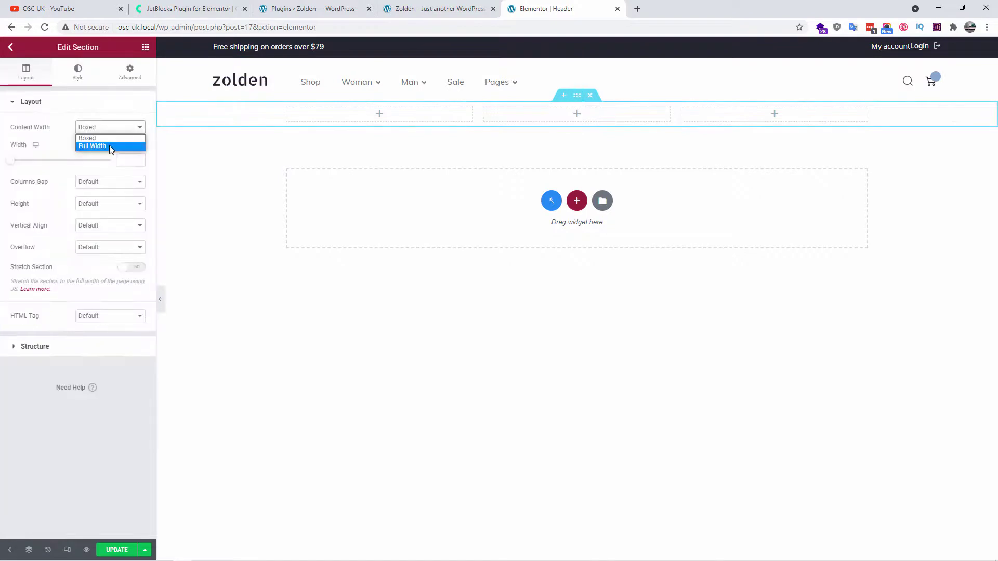
left_click(109, 145)
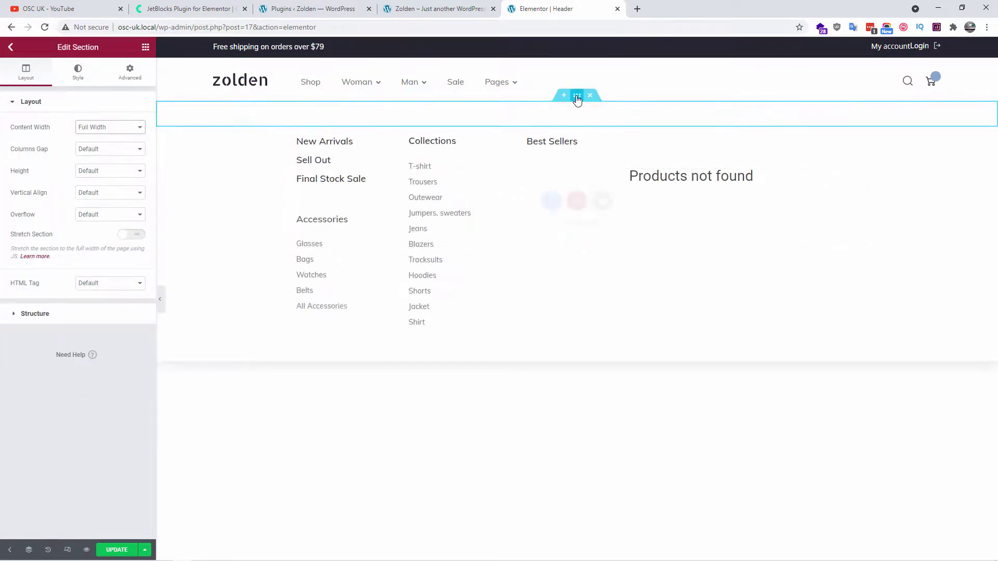
Place a JetBlocks Site Logo widget in the new section's first column and set its logo type to Image
left_click(147, 48)
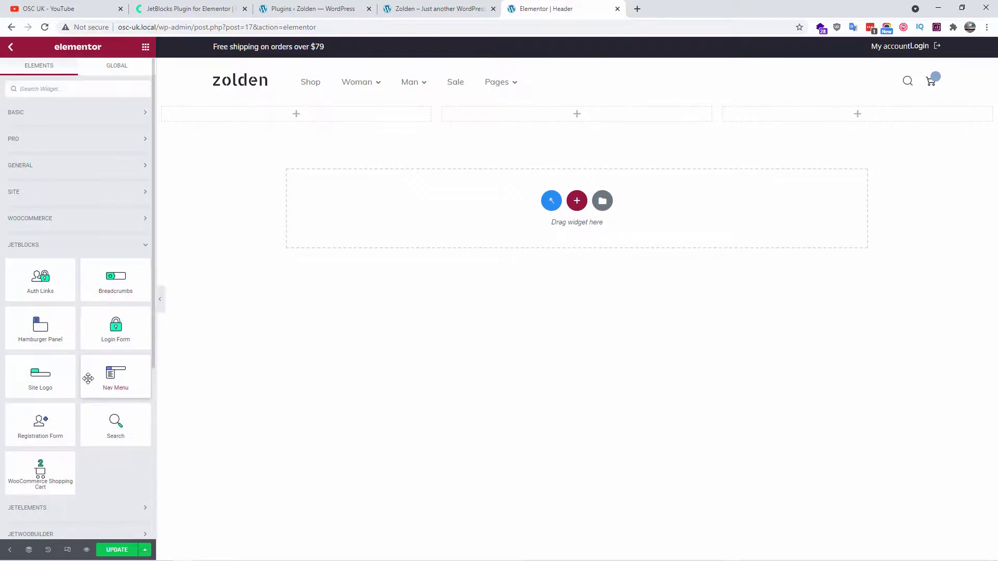
left_click_drag(87, 375, 323, 112)
left_click(126, 128)
left_click(111, 146)
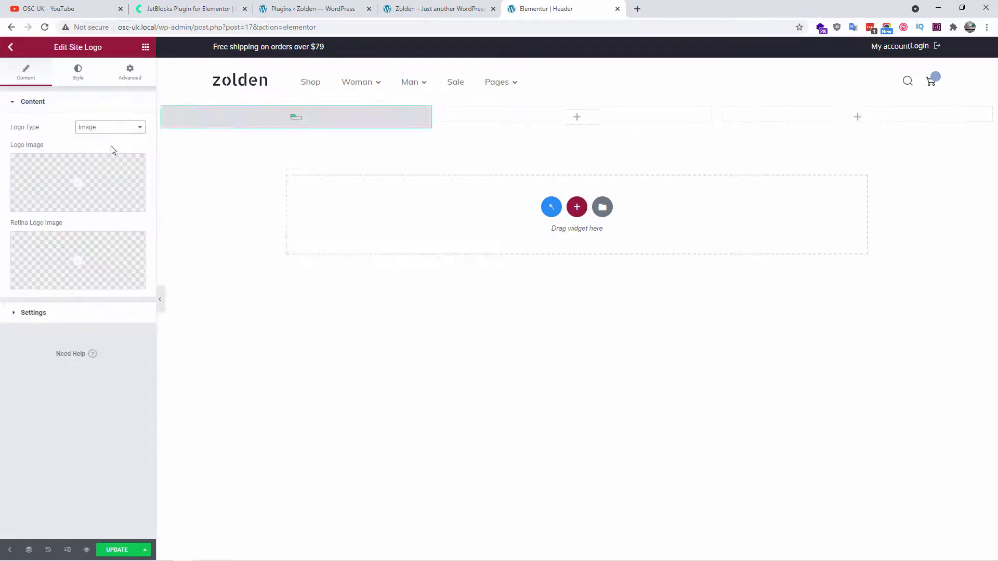
Set the Site Logo's logo image to 2X-logo-default.png from the media library
left_click(113, 156)
left_click(200, 88)
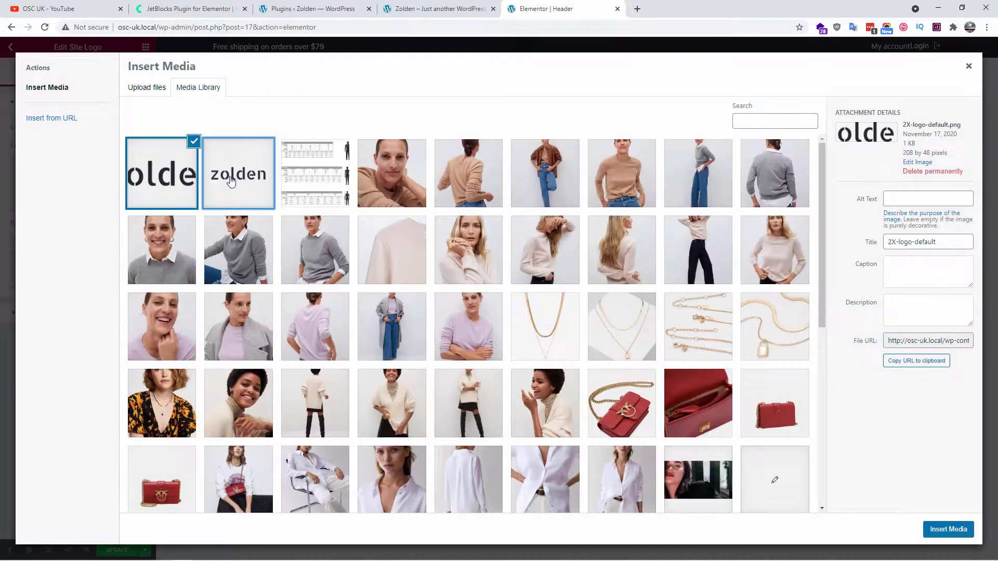
left_click(229, 181)
left_click(197, 181)
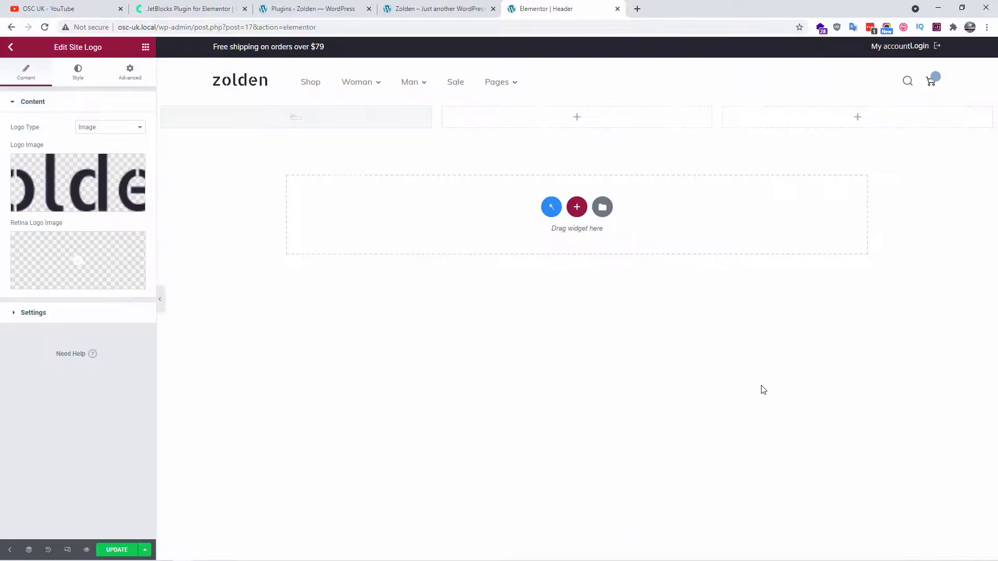
Set the Site Logo's retina logo image to 2X-logo-default.png from the media library
left_click(67, 285)
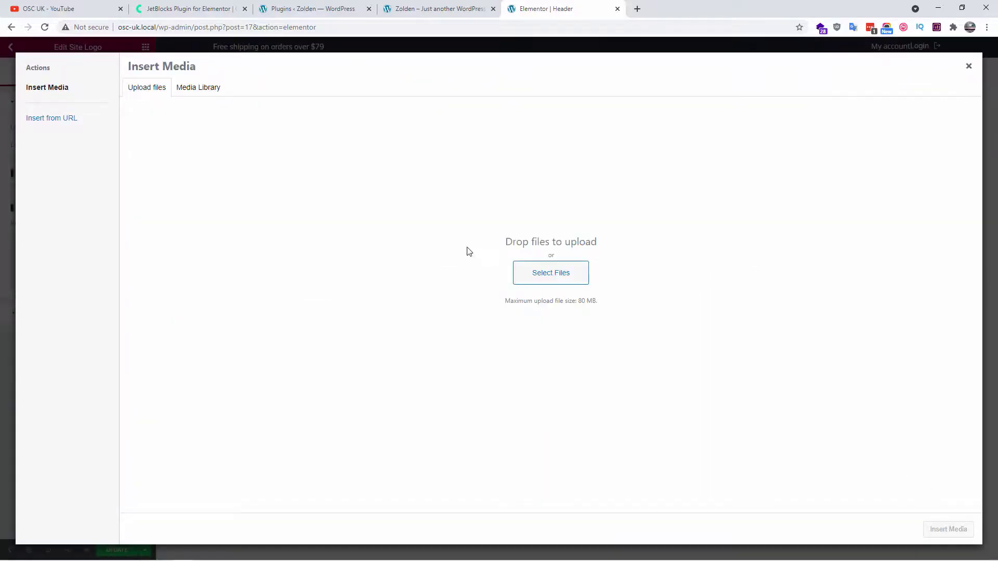
left_click(182, 178)
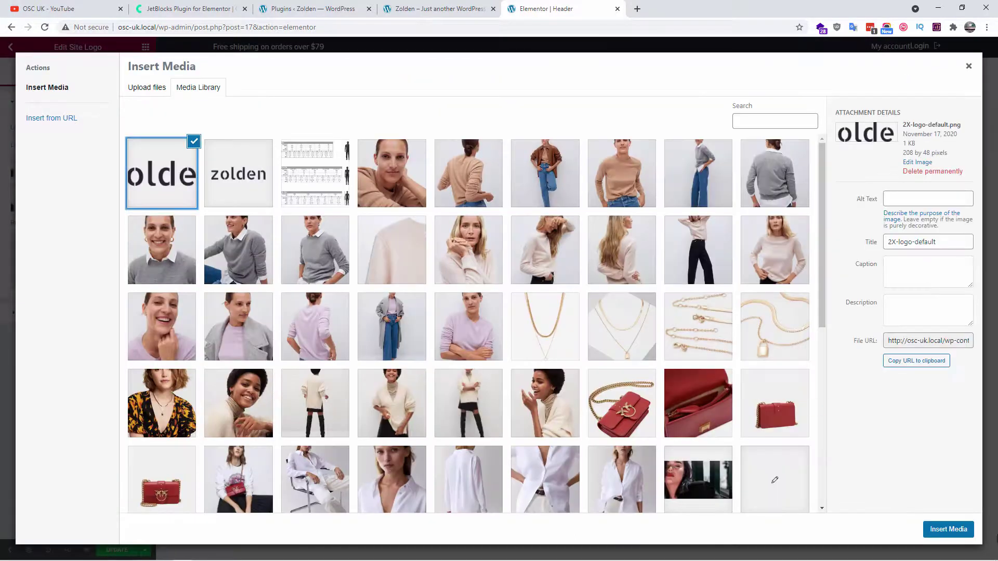
left_click(948, 530)
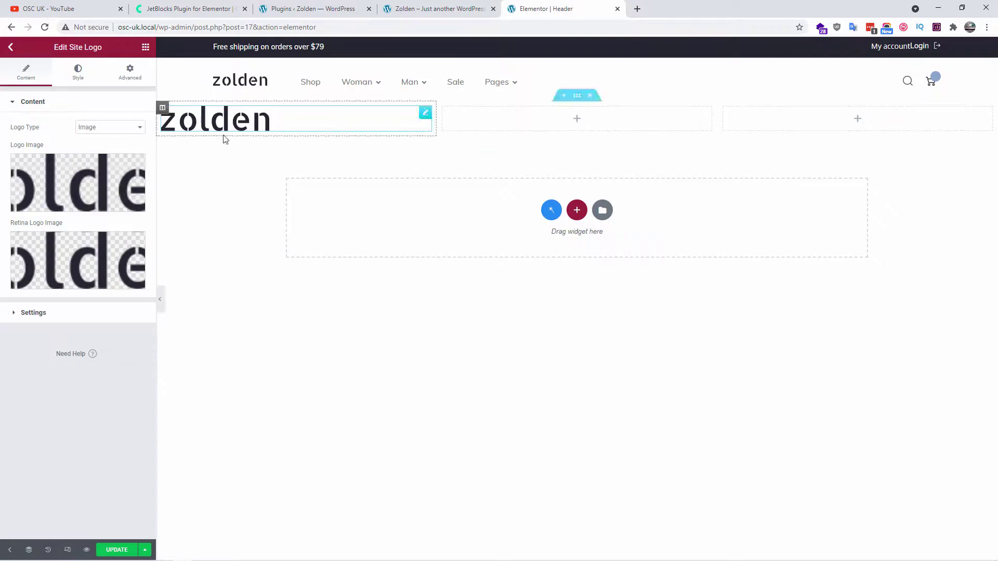
Turn off the Linked Logo option in the Site Logo widget's settings
left_click(34, 312)
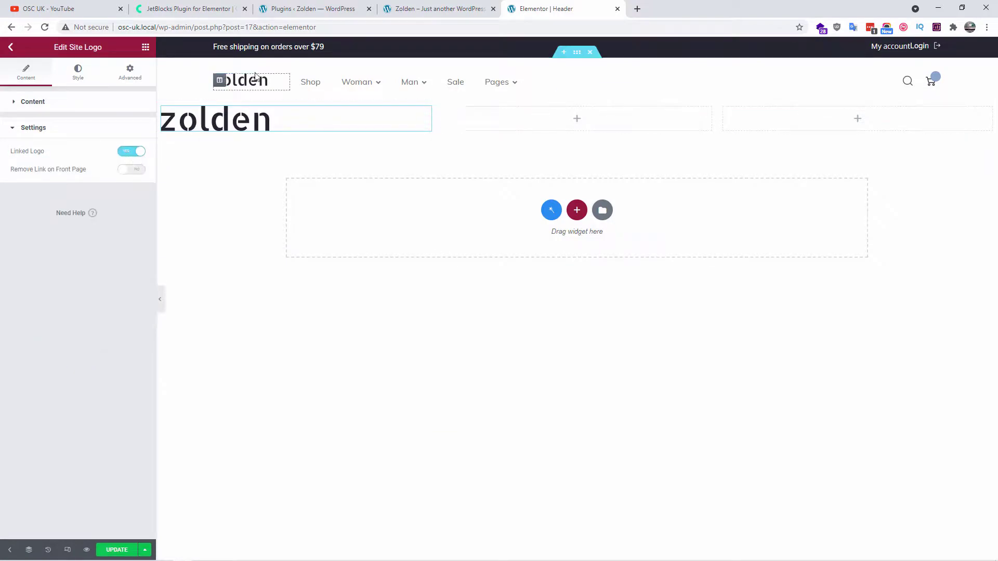
left_click(139, 152)
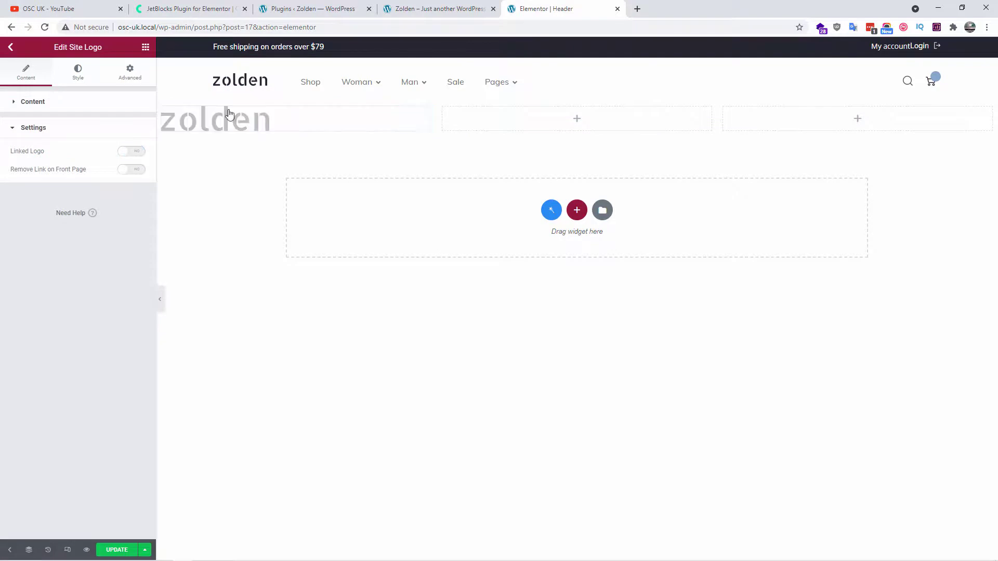
Turn on the Site Logo's Linked Logo option and add a left margin to the widget with the margin sides unlinked
left_click(138, 154)
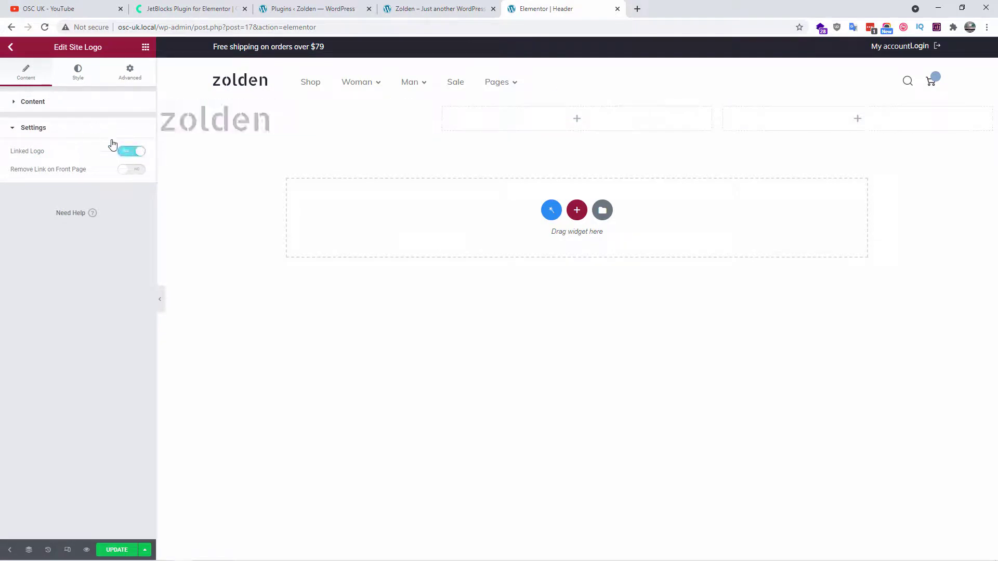
left_click(79, 74)
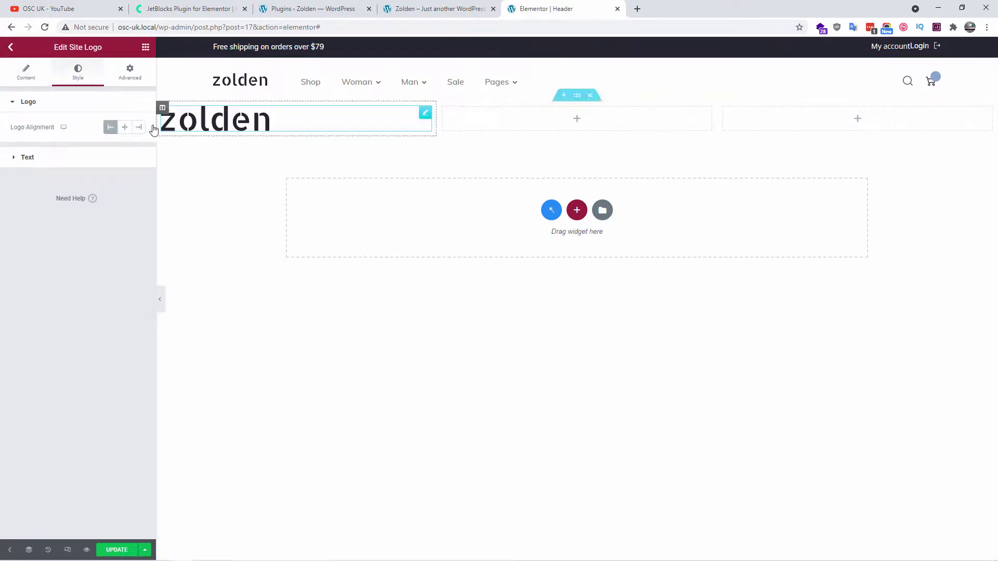
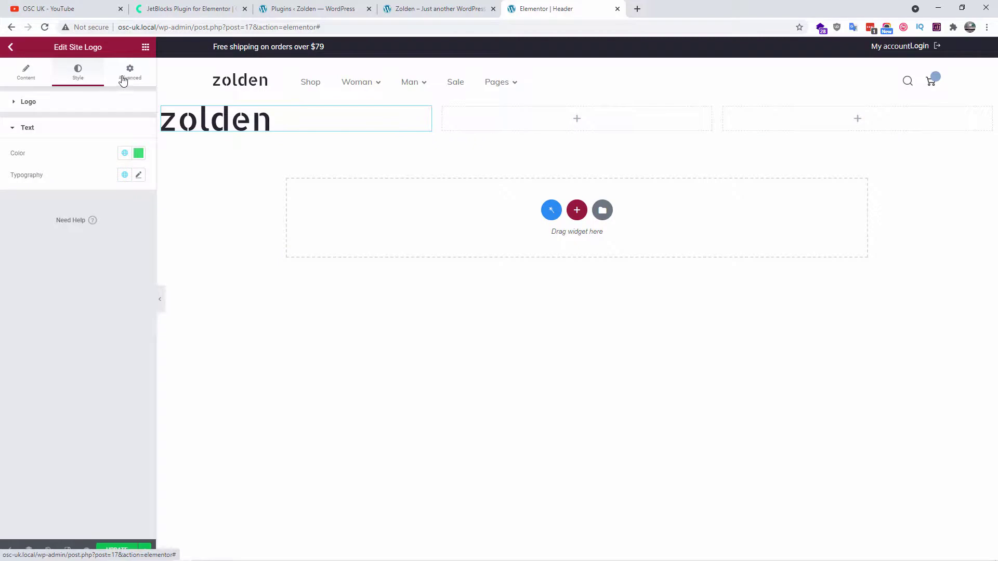
left_click(128, 78)
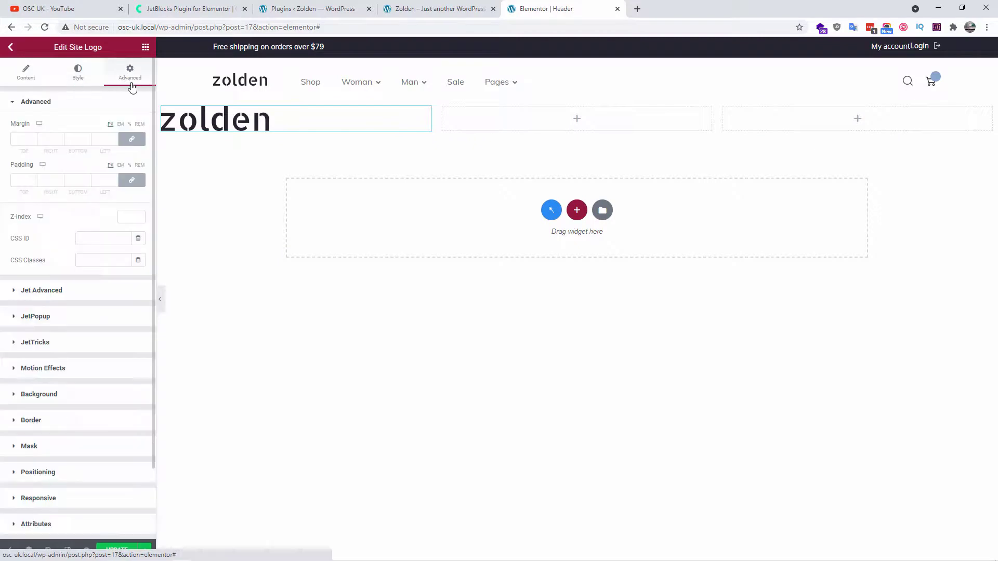
left_click(132, 138)
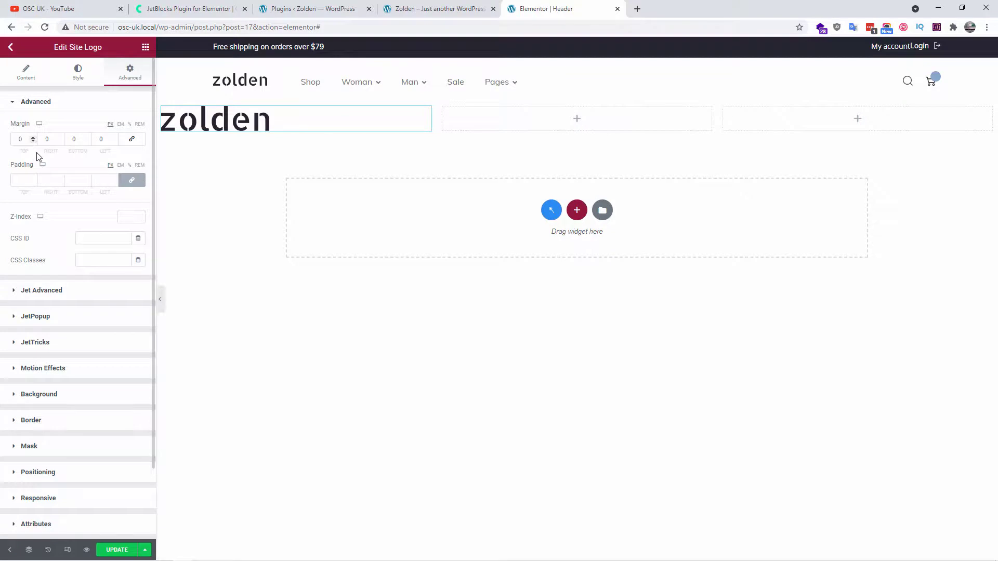
Set the Site Logo widget's entrance animation to Fade In
left_click(43, 369)
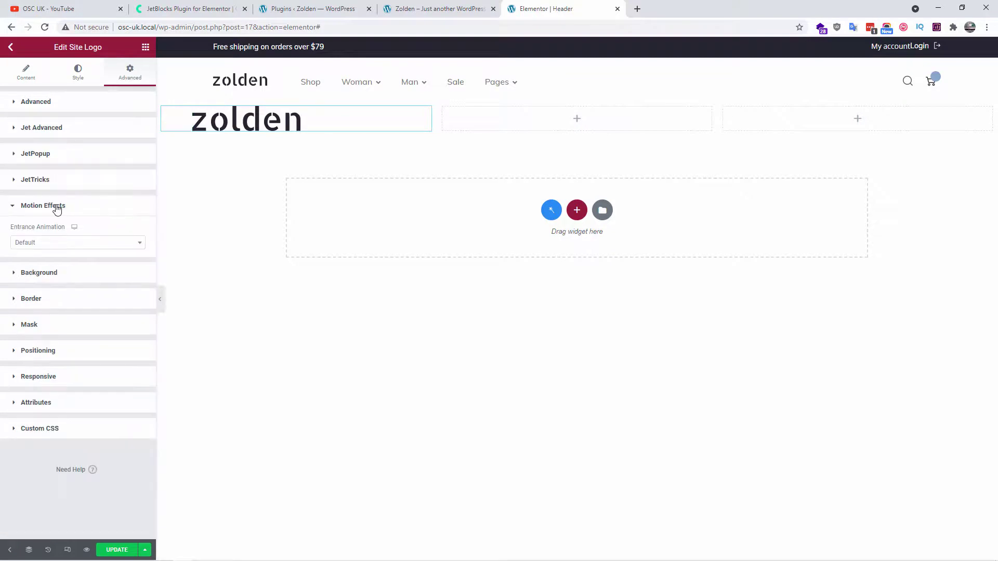
left_click(67, 243)
left_click(63, 298)
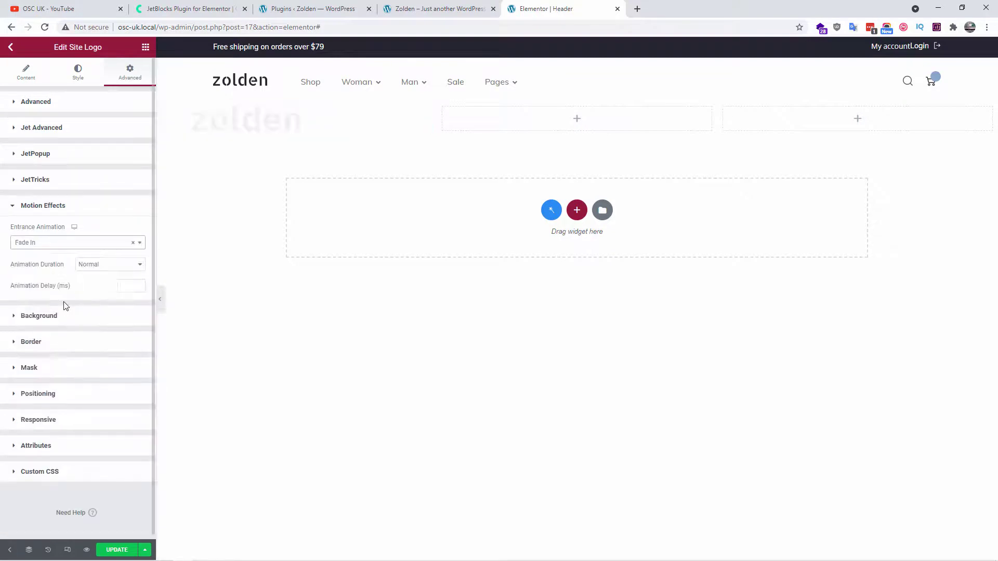
Narrow the logo column and set the Site Logo's left margin to 30 px
left_click(436, 125)
left_click_drag(436, 128, 309, 127)
left_click(114, 142)
scroll(114, 141, "down", 19)
scroll(114, 142, "down", 11)
left_click(248, 224)
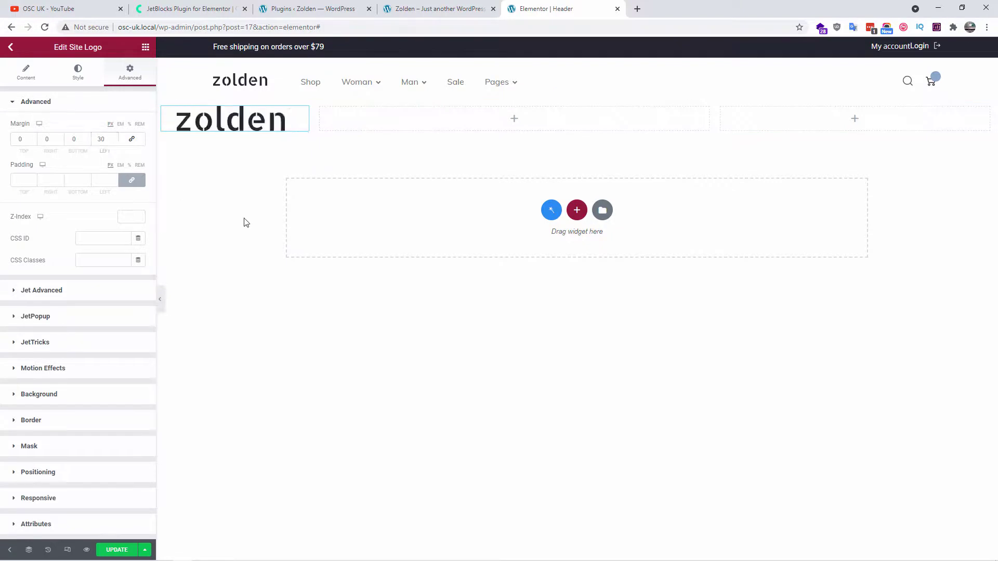
Place a JetBlocks Nav Menu widget in the second column, showing Main Menu with its items aligned to the left
left_click(146, 47)
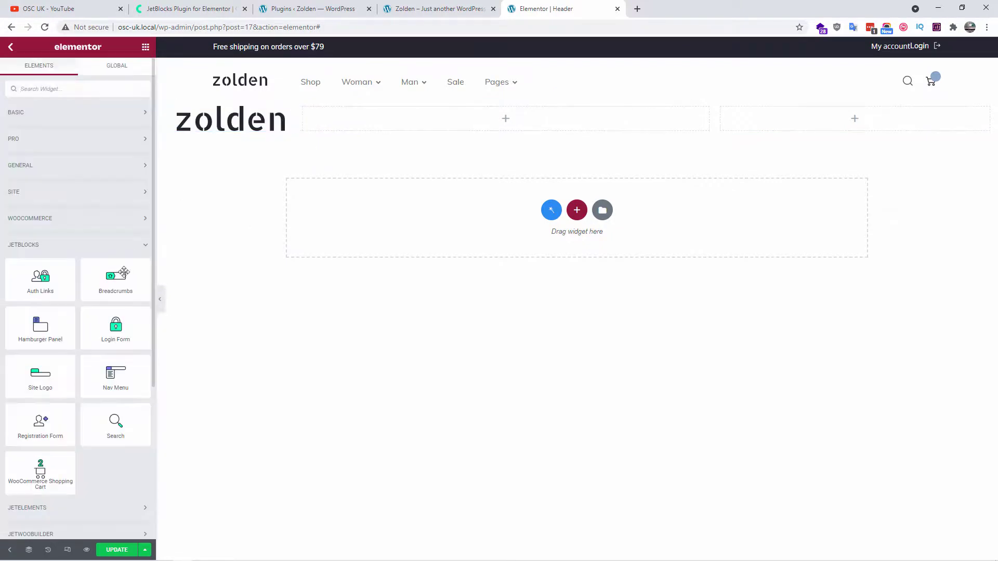
left_click_drag(112, 381, 442, 120)
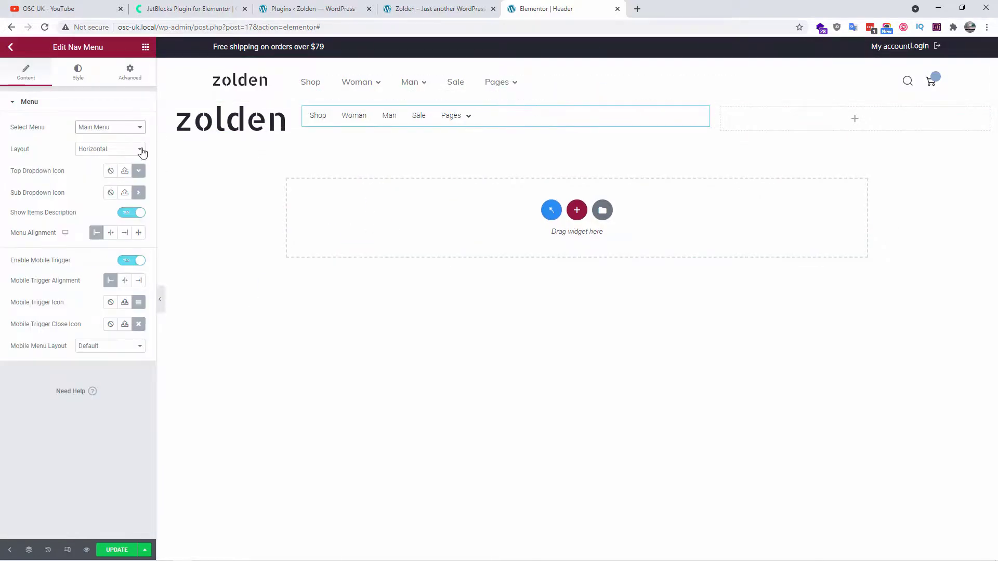
left_click(124, 233)
left_click(111, 235)
left_click(101, 234)
Enlarge the typography of the Nav Menu's top level items
left_click(79, 77)
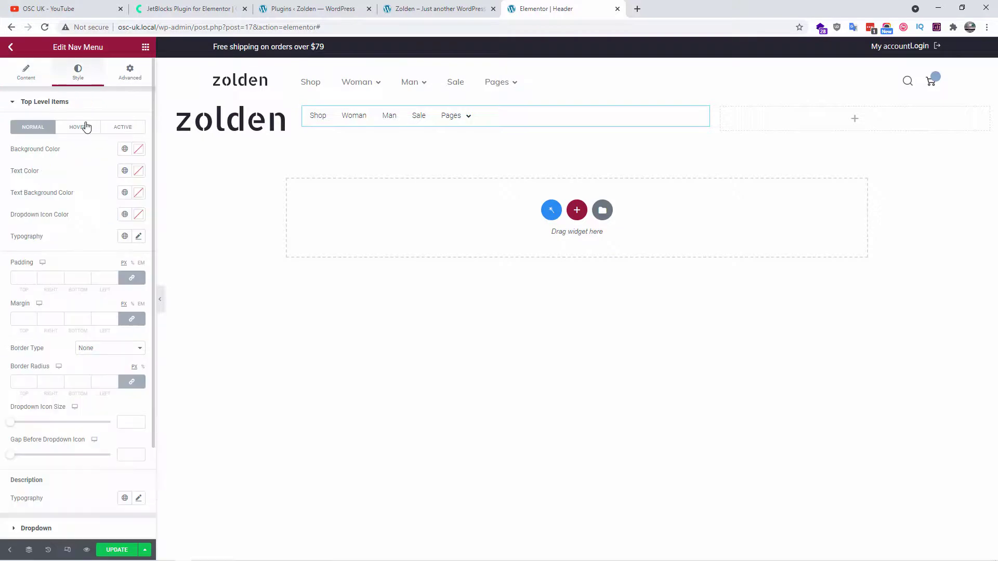
left_click(138, 236)
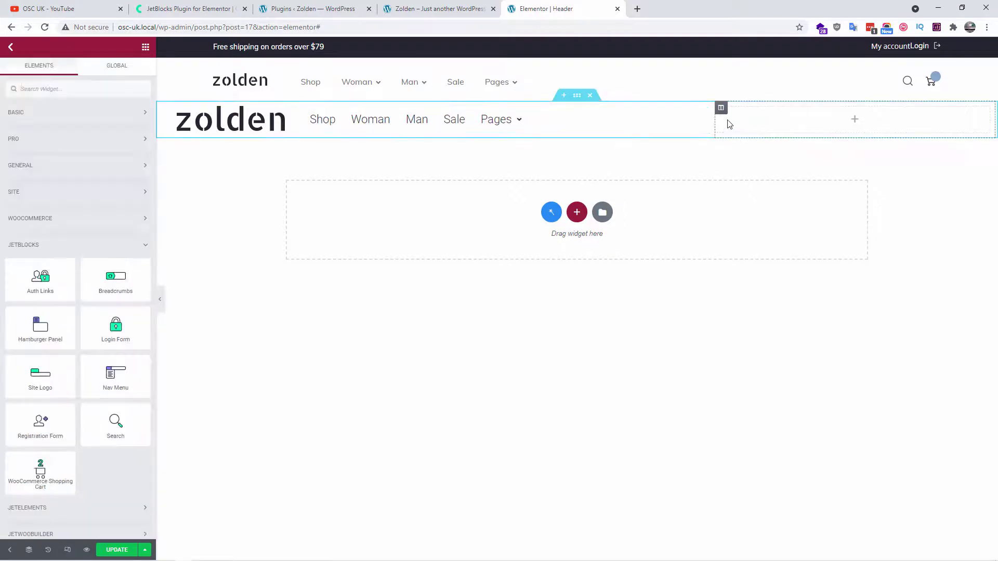
Narrow the third column and place the JetBlocks Search and WooCommerce Shopping Cart widgets in it, with the cart above the search
left_click_drag(716, 120, 832, 137)
left_click_drag(117, 422, 893, 121)
left_click_drag(41, 473, 965, 110)
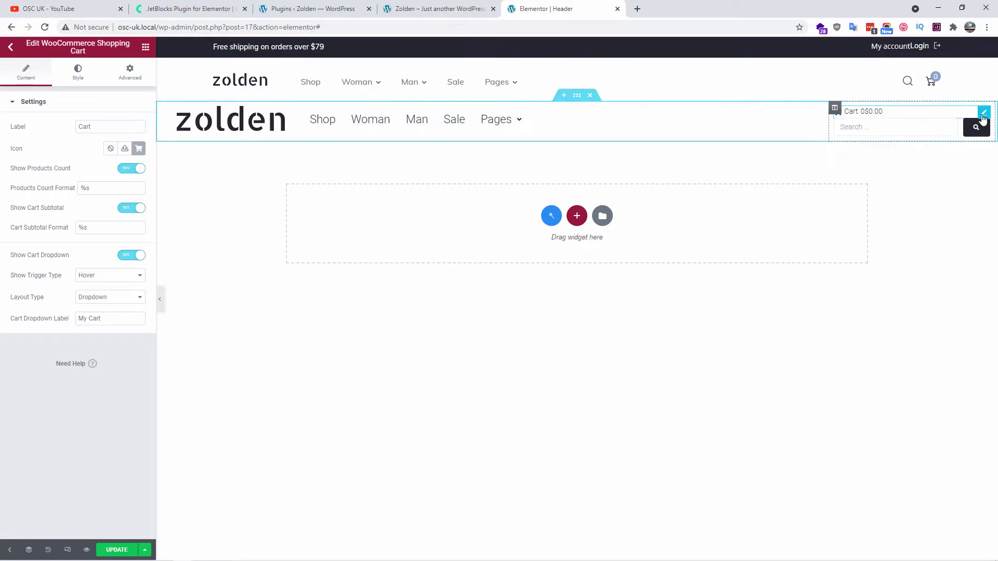
Add a new column after the search column and move the WooCommerce Shopping Cart widget into it
left_click(986, 118)
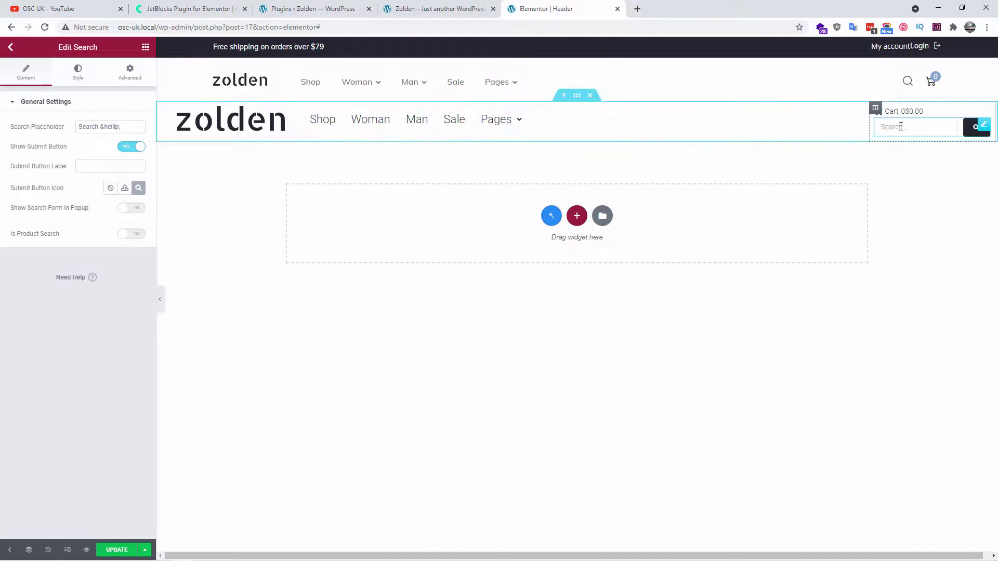
right_click(875, 113)
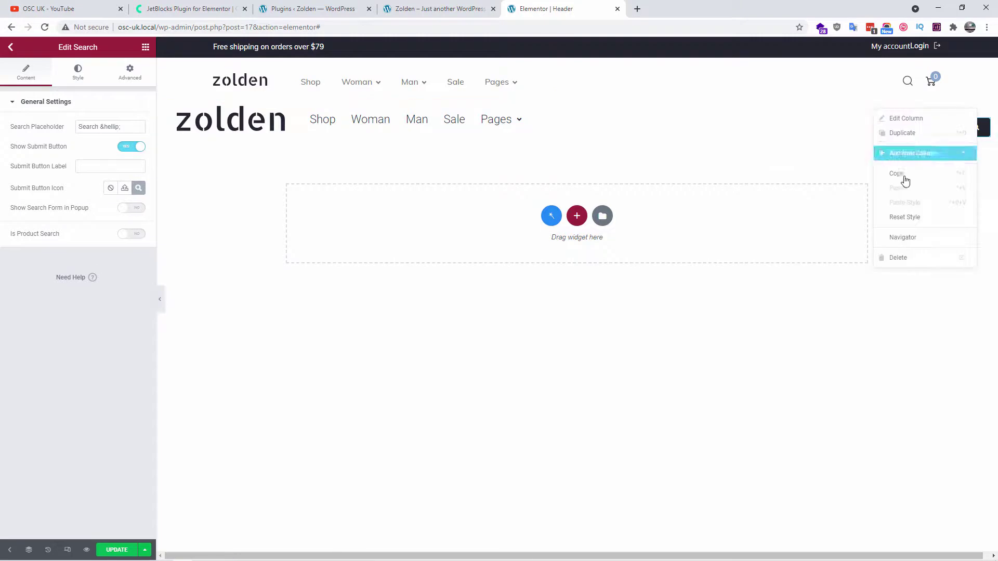
left_click(918, 159)
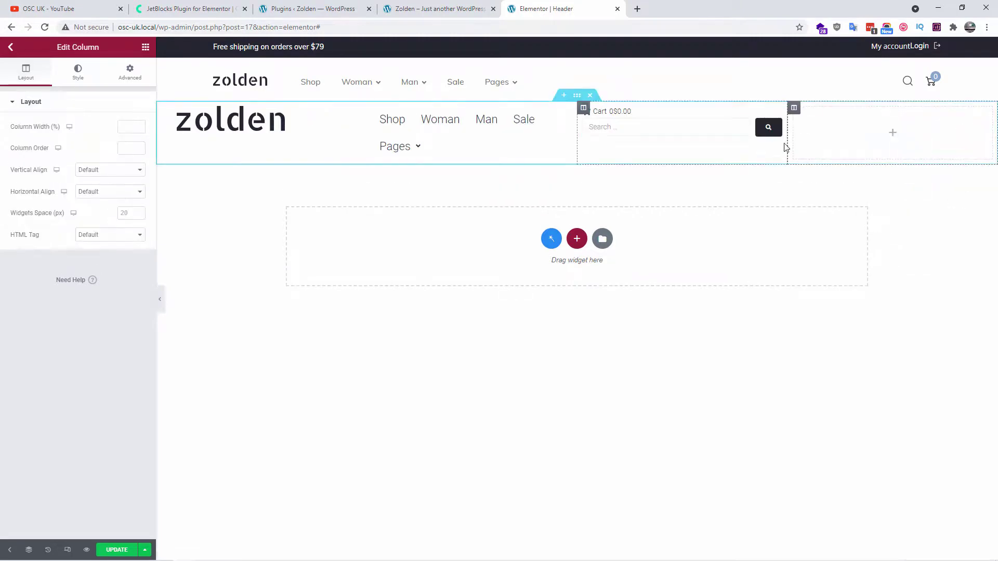
left_click_drag(776, 114, 886, 146)
Narrow the search and cart columns so the nav menu column gets enough width for a single row of items
left_click_drag(945, 77, 924, 127)
left_click_drag(576, 127, 759, 123)
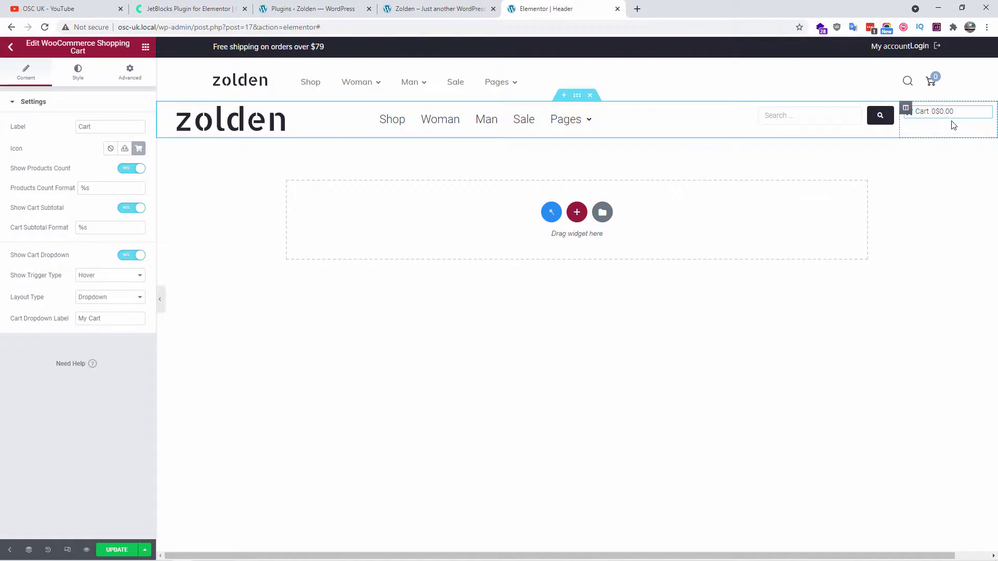
Set the cart column's right margin to 25 px with the sides unlinked and save the header
left_click(954, 131)
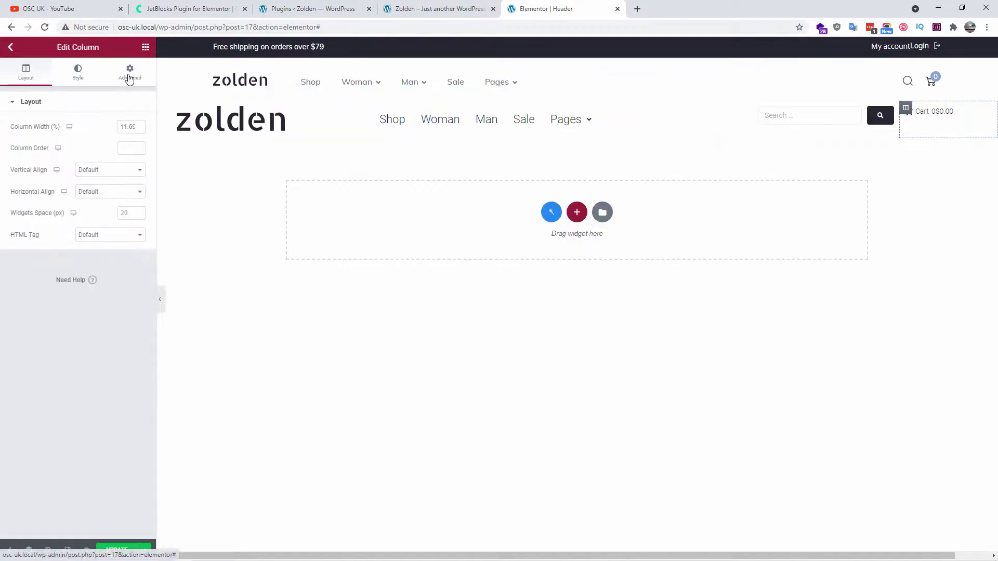
left_click(130, 73)
left_click(132, 140)
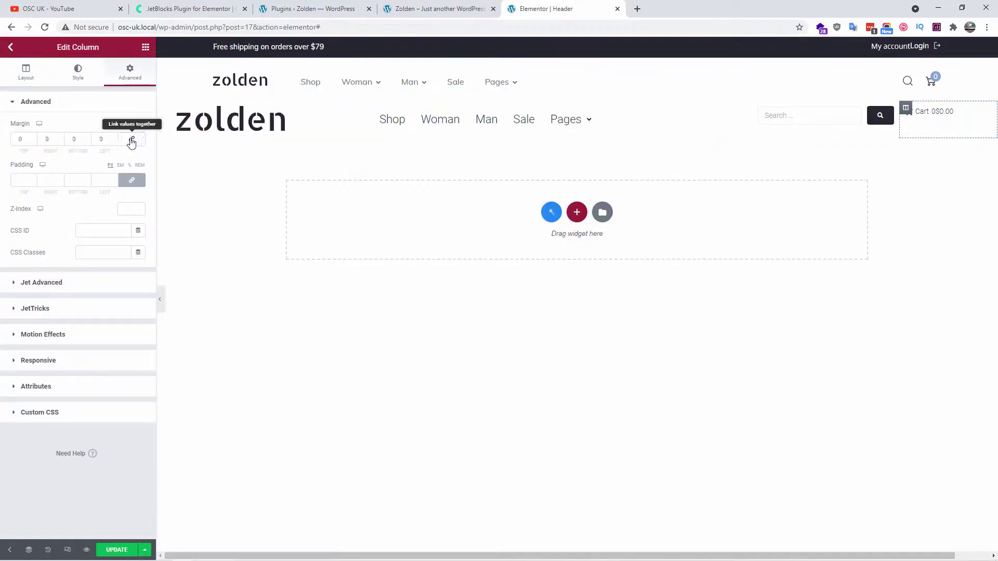
left_click(50, 139)
type("25")
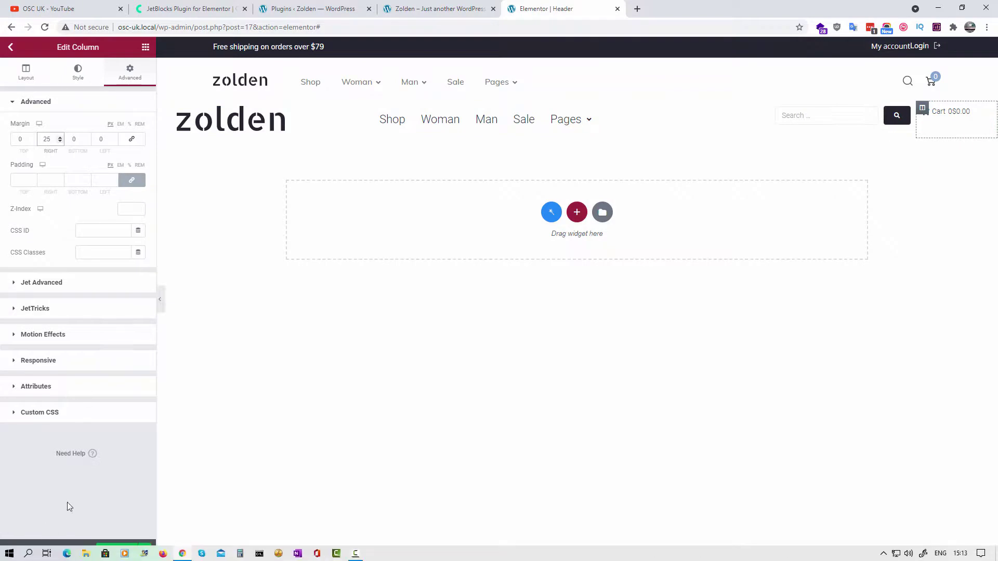
key("ctrl+s")
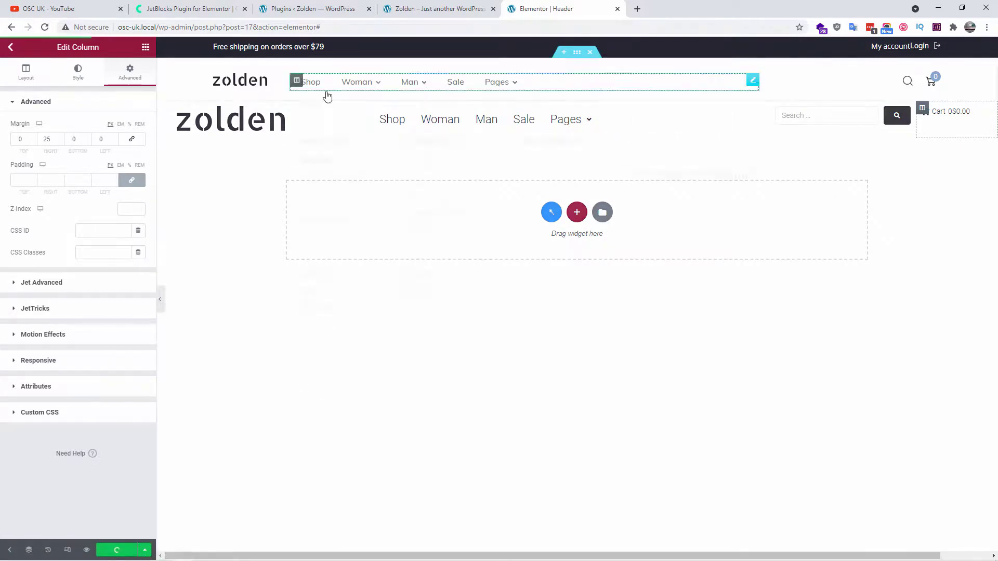
Switch to the Zolden site tab, reload the page and check the new header's Pages menu, search field and cart
mouse_move(364, 89)
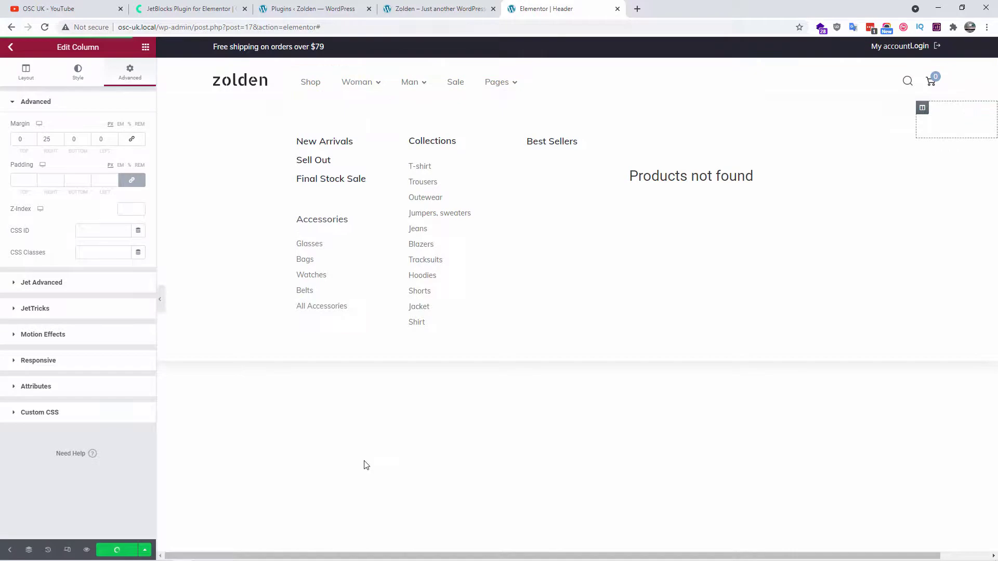
left_click(461, 6)
left_click(44, 30)
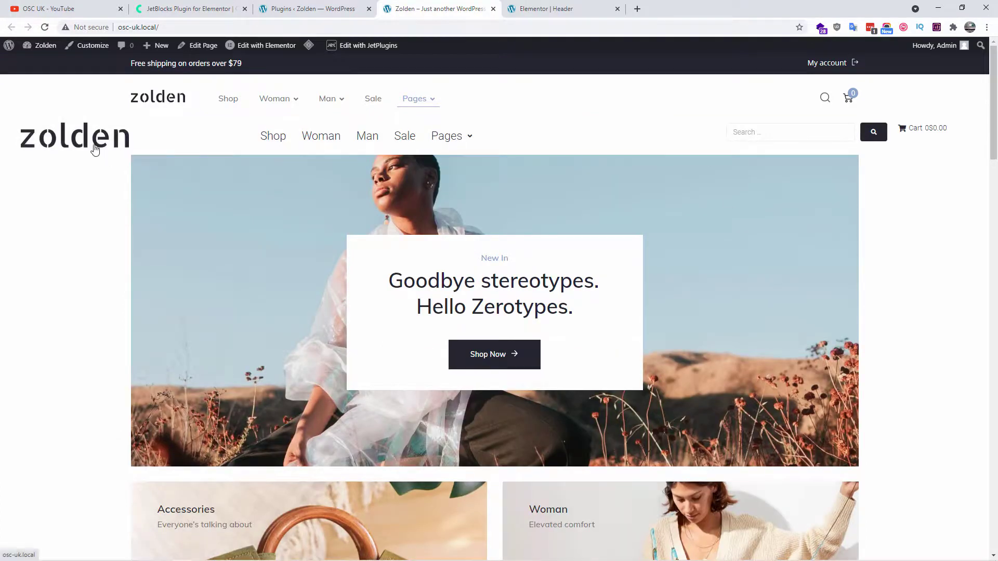
left_click(470, 137)
left_click(839, 112)
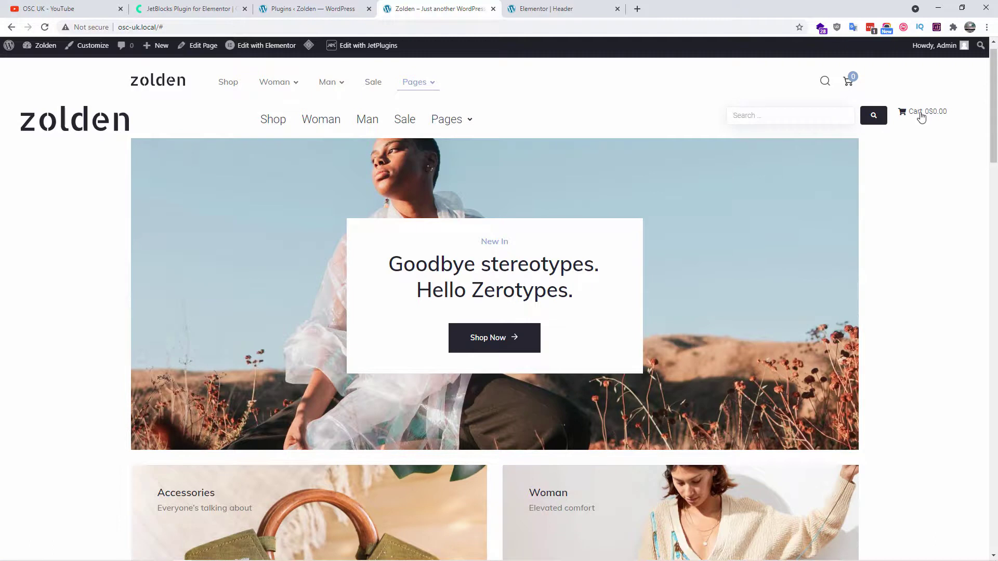
Return to the Elementor header editor and delete the demo section containing the large logo, menu, search and cart
key("ctrl+Tab")
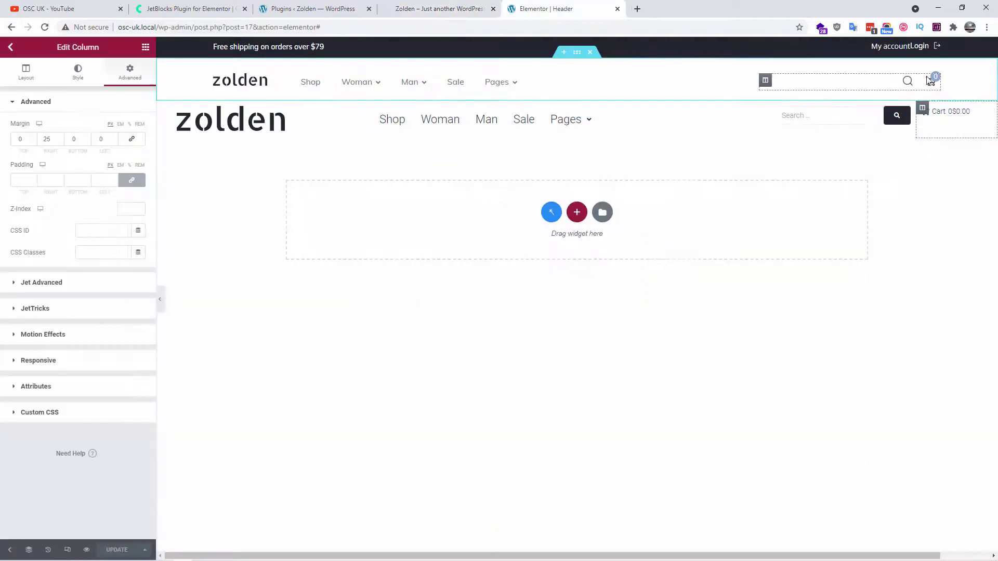
mouse_move(515, 84)
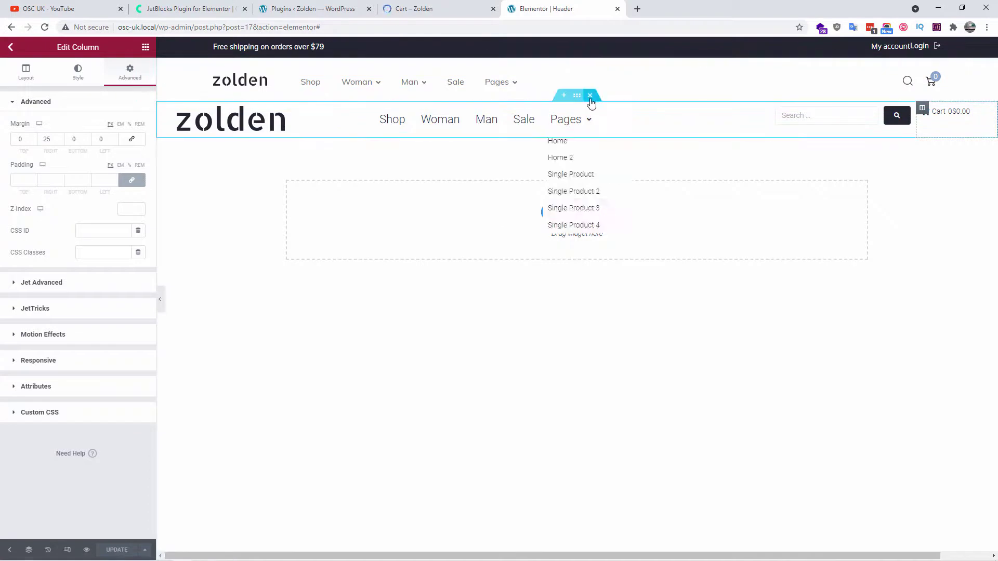
left_click(590, 96)
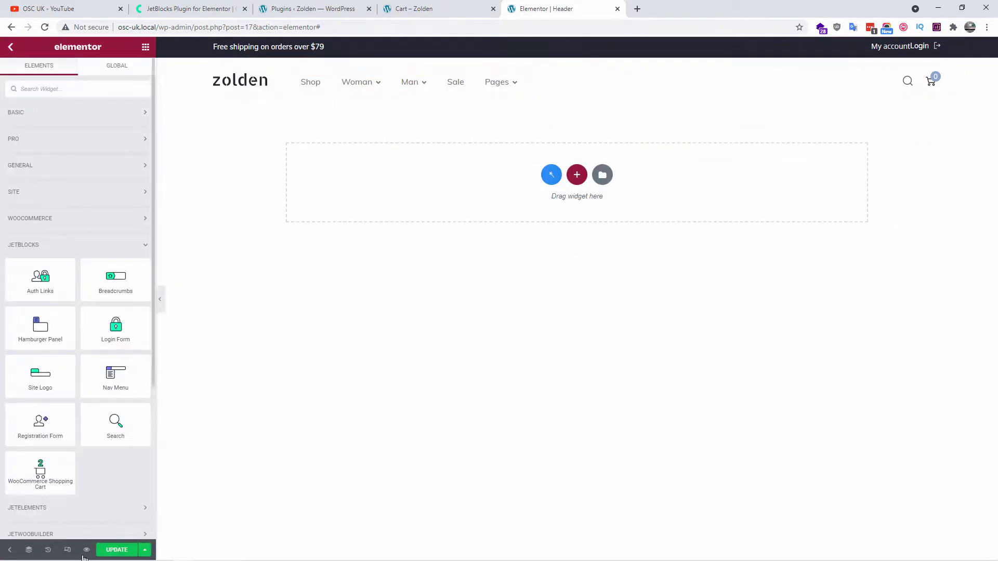
Close the Cart – Zolden browser tab and return to the Elementor header editor
left_click(178, 9)
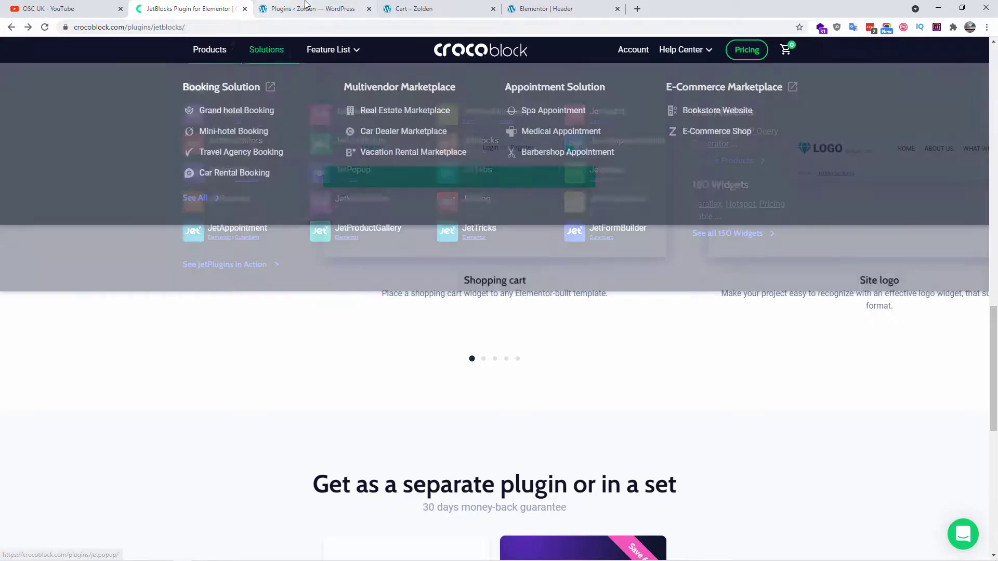
left_click(307, 6)
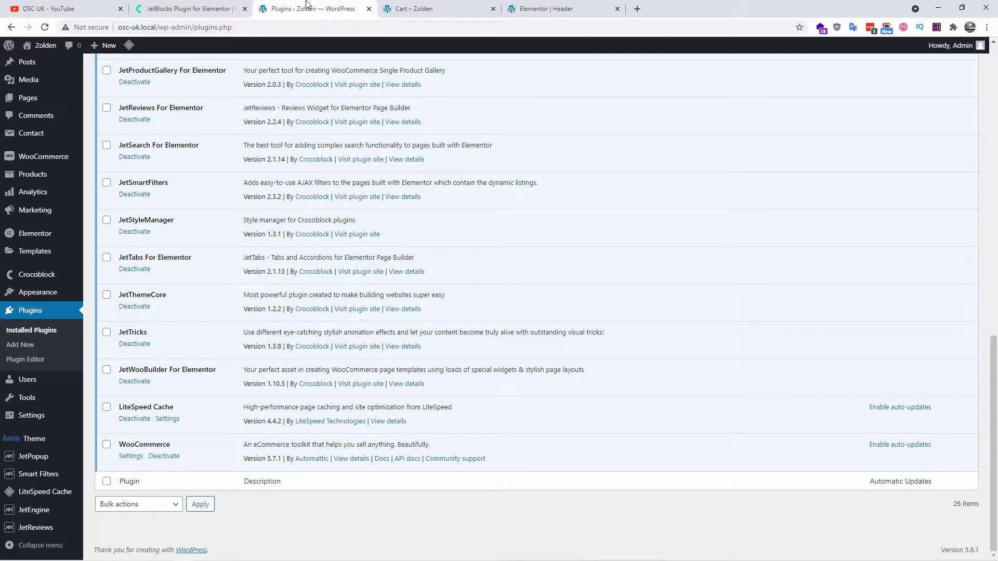
left_click(393, 5)
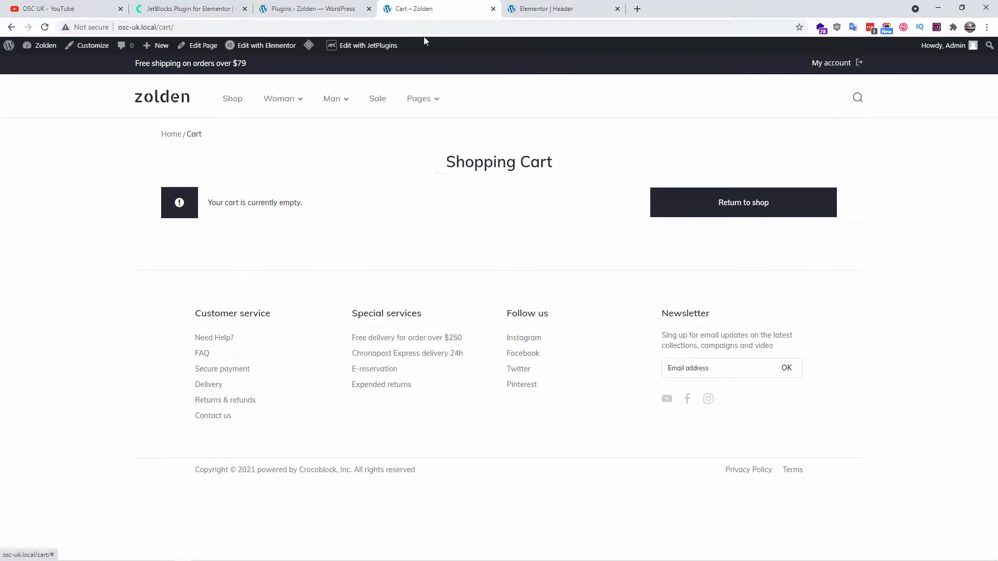
left_click(493, 9)
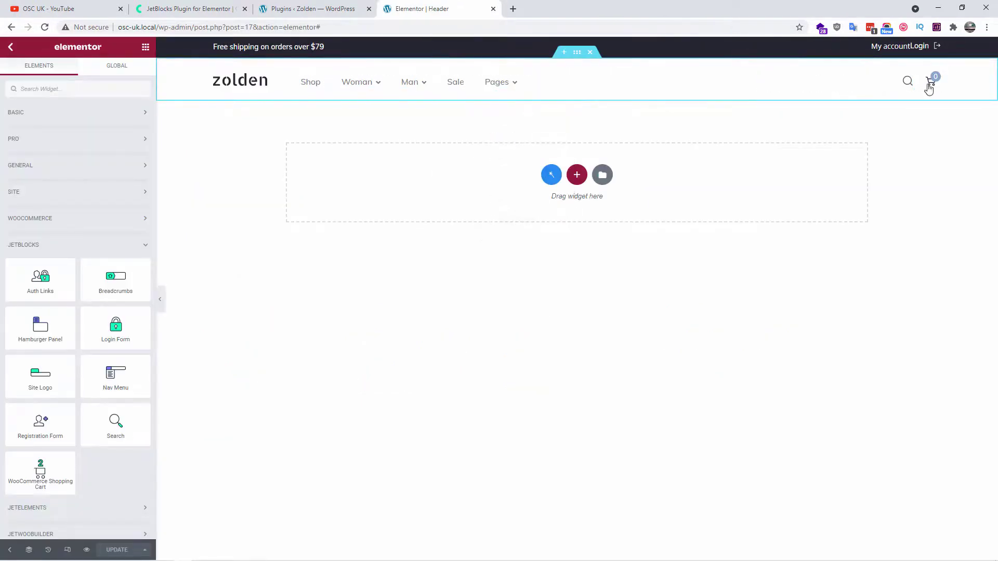
Place an Icon widget in a new narrow column added after the original header's search and cart icons
left_click(145, 244)
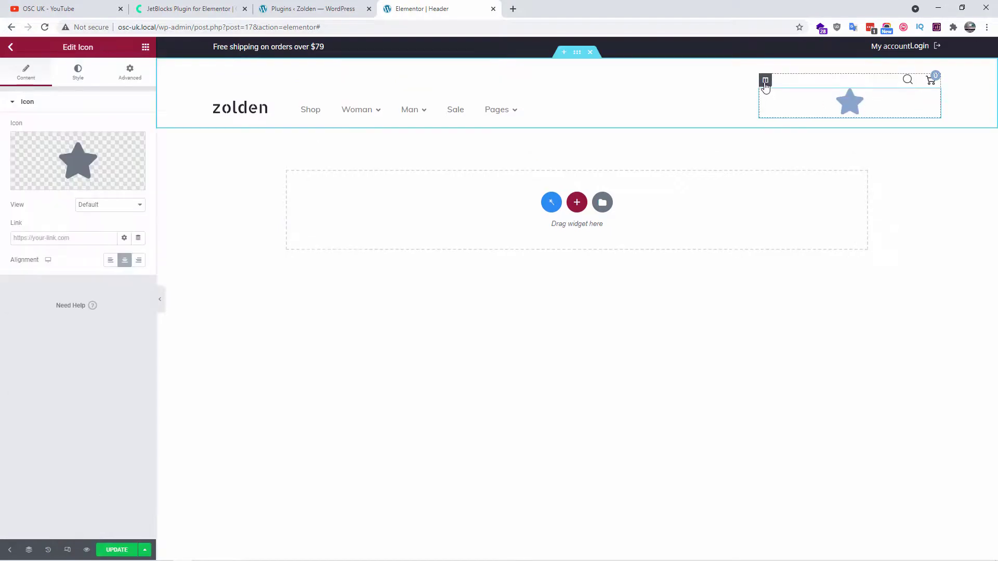
right_click(765, 84)
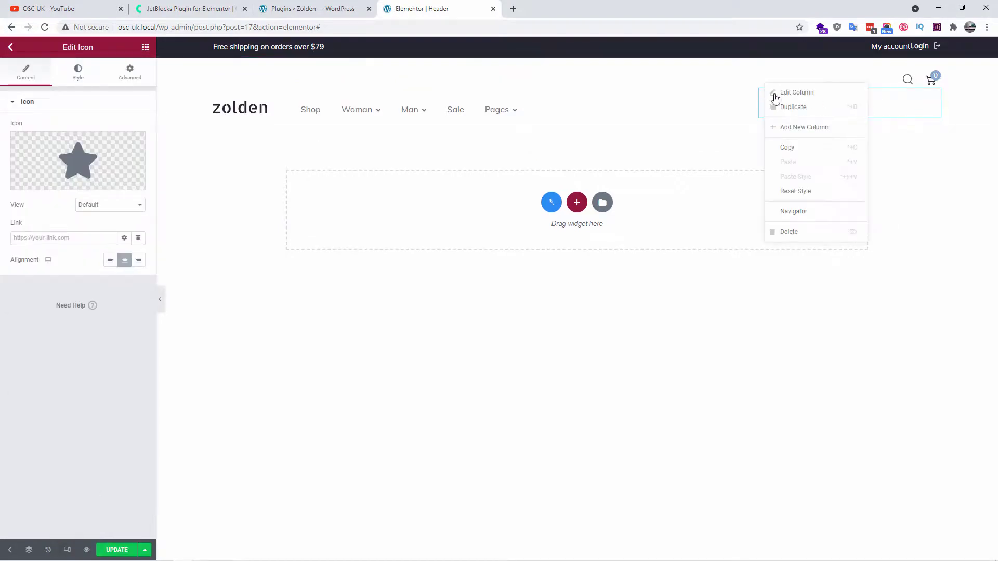
left_click(825, 130)
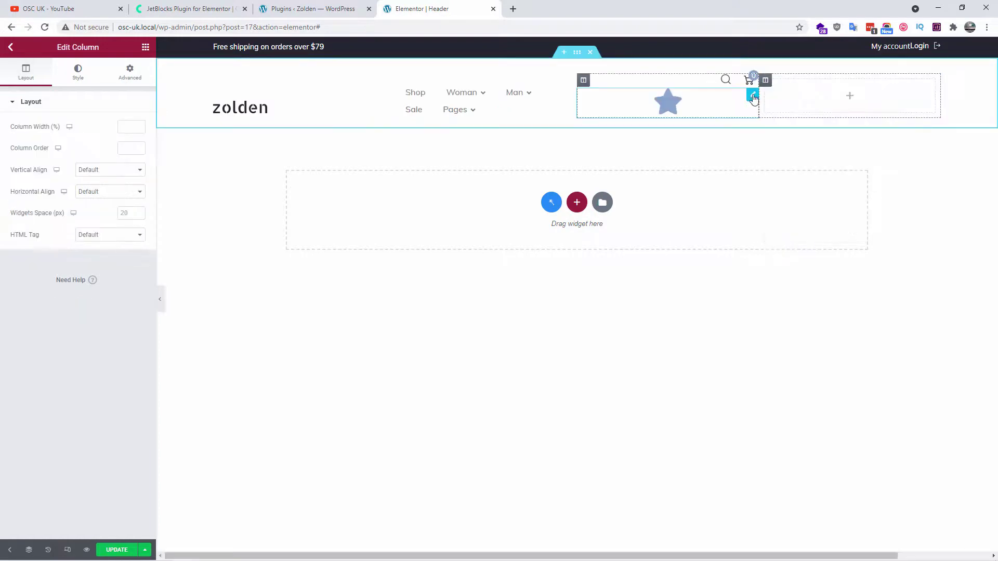
left_click_drag(753, 99, 842, 85)
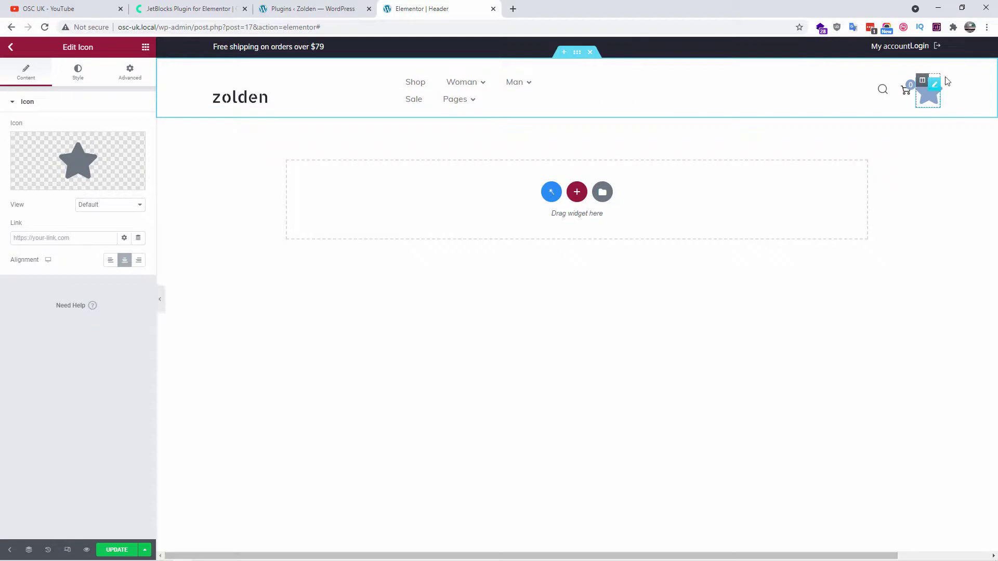
Replace the star in the Icon widget with the hamburger icon, filtering all icons in the icon library by "bur"
mouse_move(110, 190)
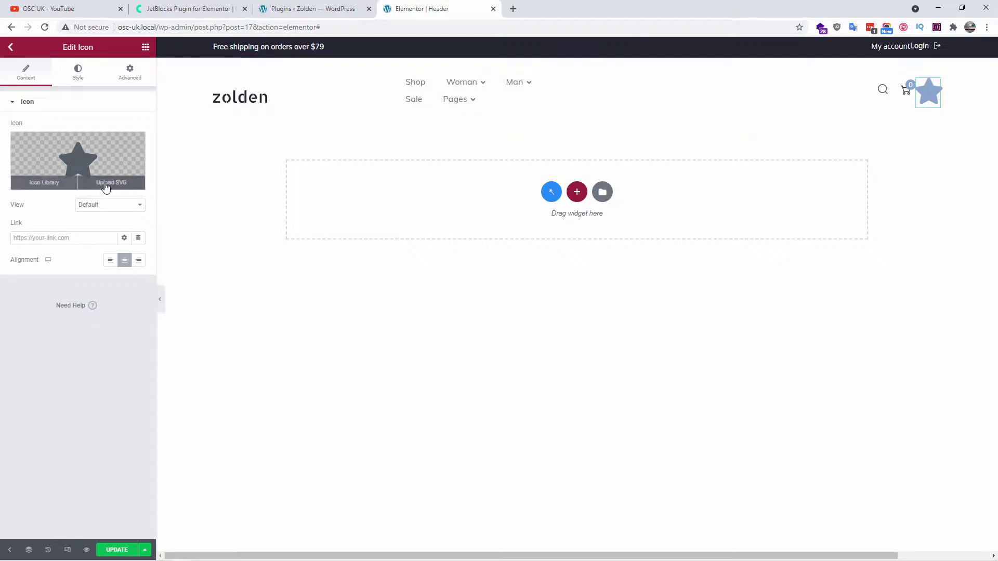
left_click(109, 172)
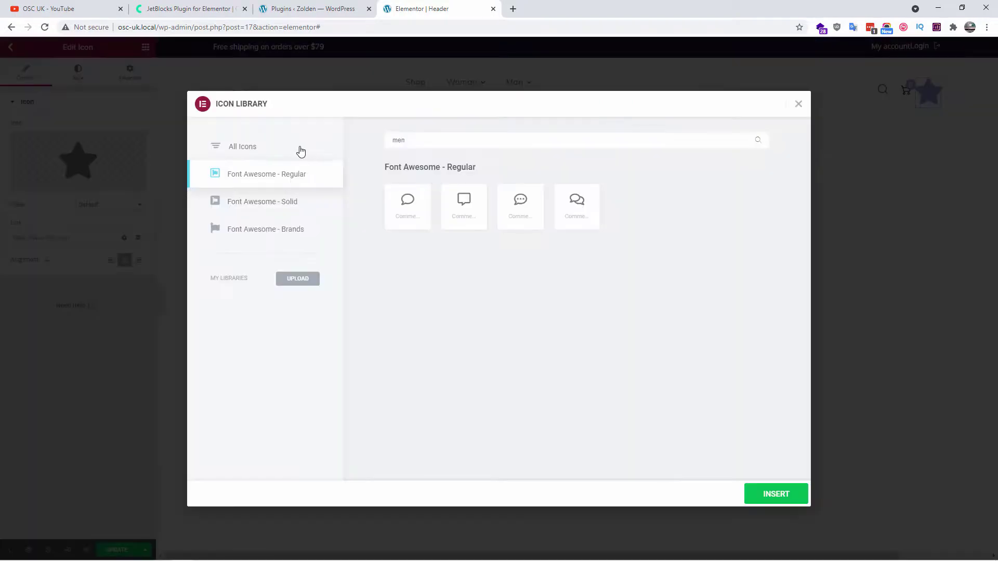
left_click(297, 149)
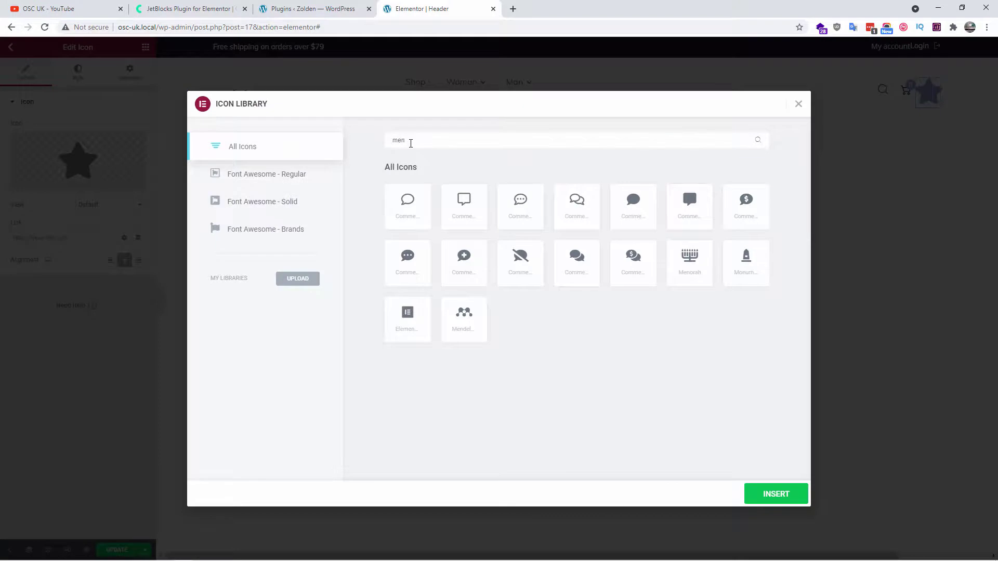
key("BackSpace")
key("BackSpace")
key("BackSpace")
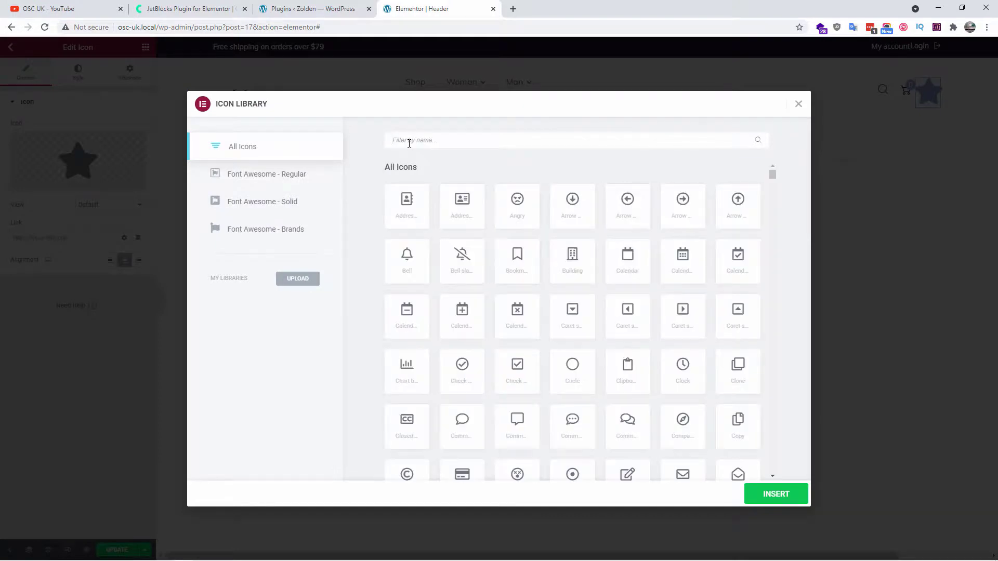
type("bur")
left_click(463, 213)
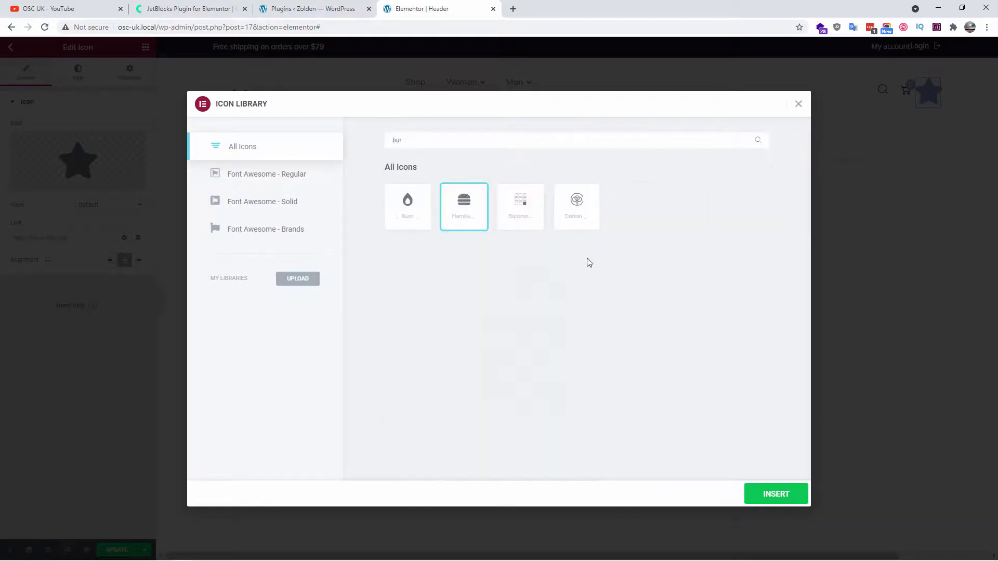
left_click(769, 495)
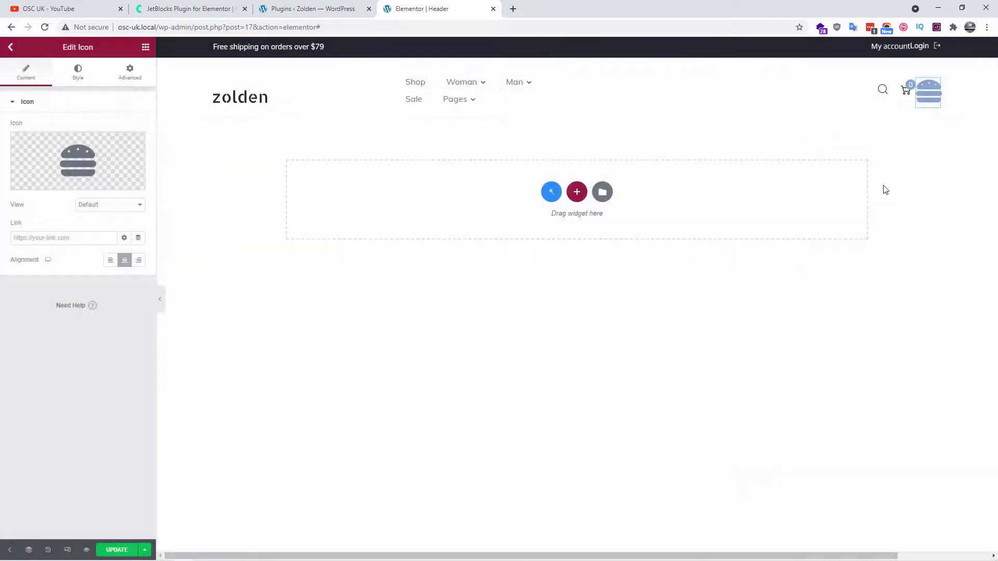
Set the hamburger icon's primary colour to black and shrink it to roughly match the header's cart icon
left_click(79, 71)
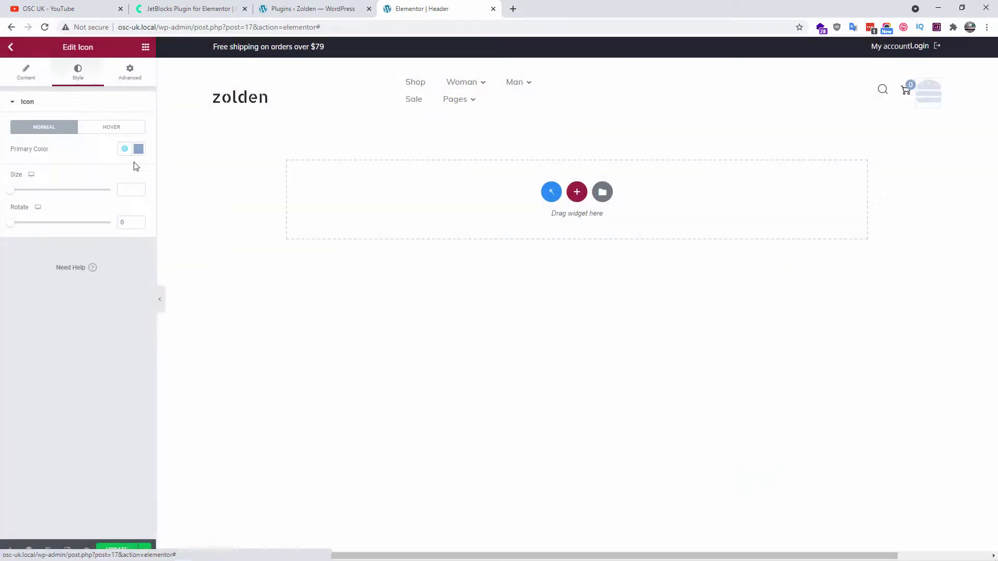
left_click(138, 151)
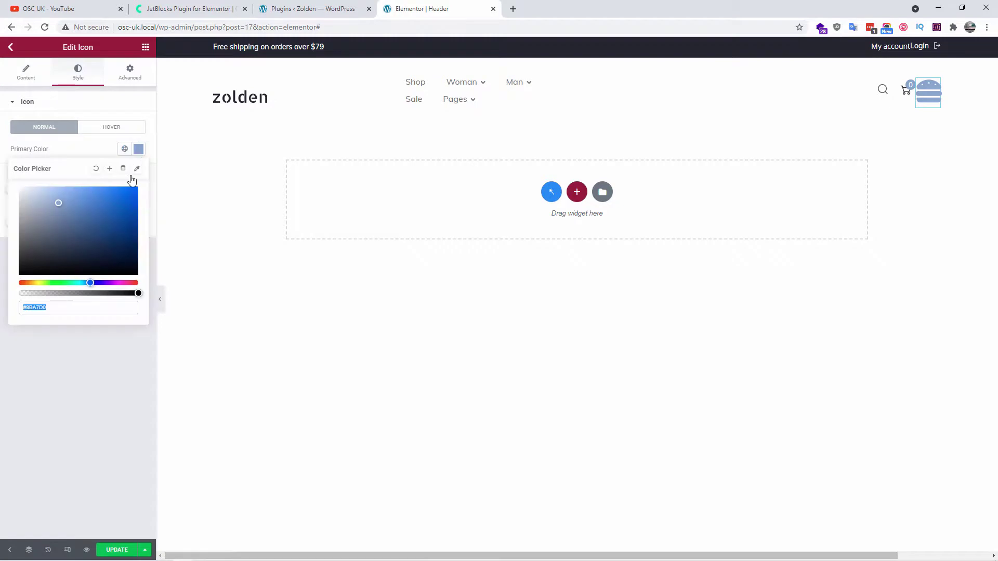
left_click(49, 267)
Set the vertical alignment of the column holding the hamburger icon to Middle, after trying Top
left_click(927, 81)
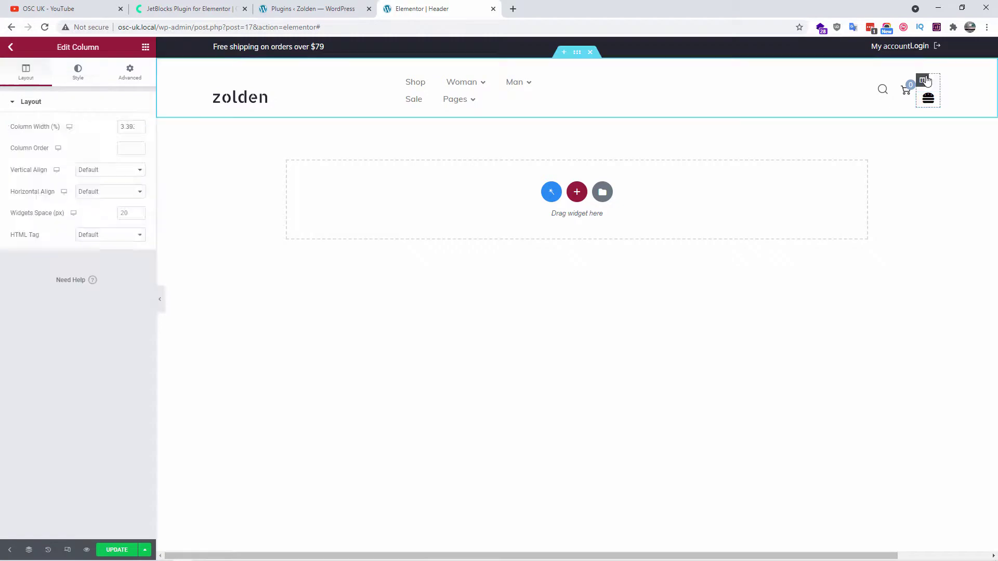
left_click(118, 197)
left_click(116, 170)
left_click(115, 170)
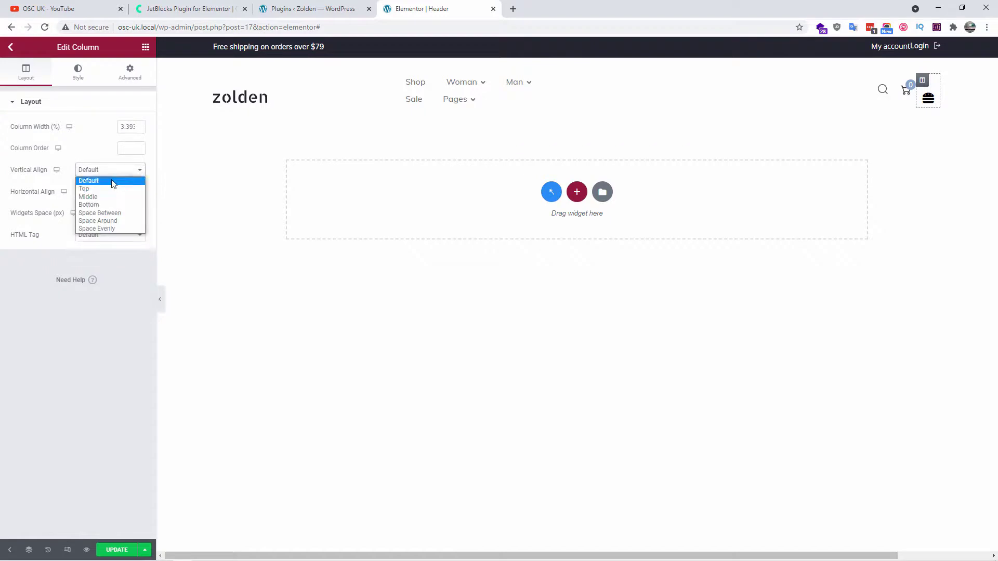
left_click(111, 189)
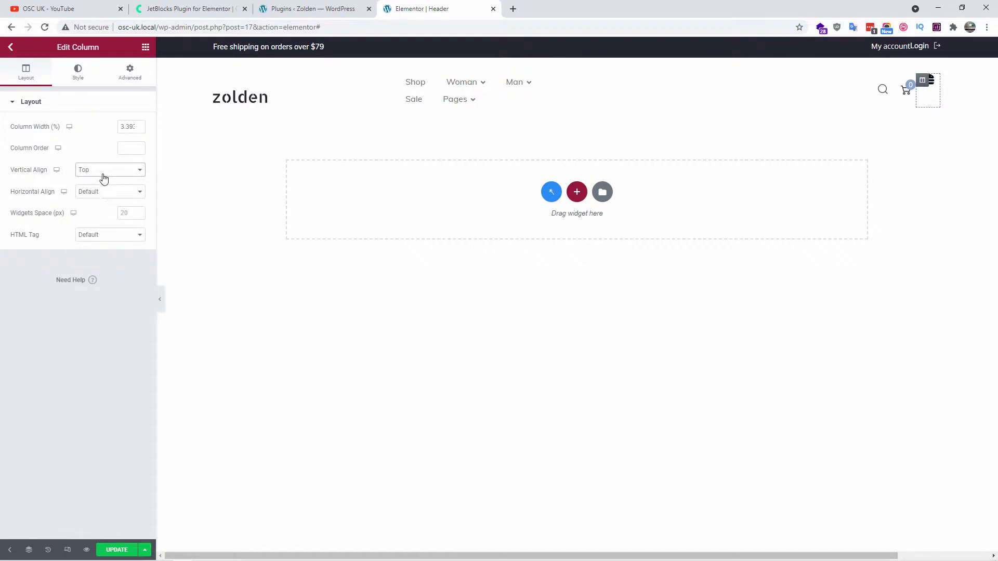
left_click(103, 174)
left_click(100, 197)
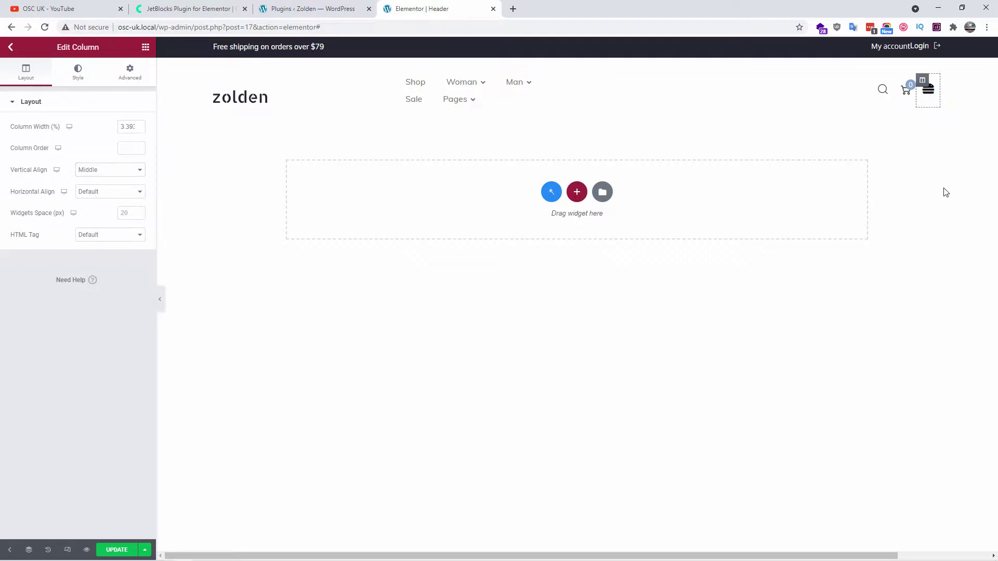
Look through the column's style and advanced settings and update the header template
left_click(79, 75)
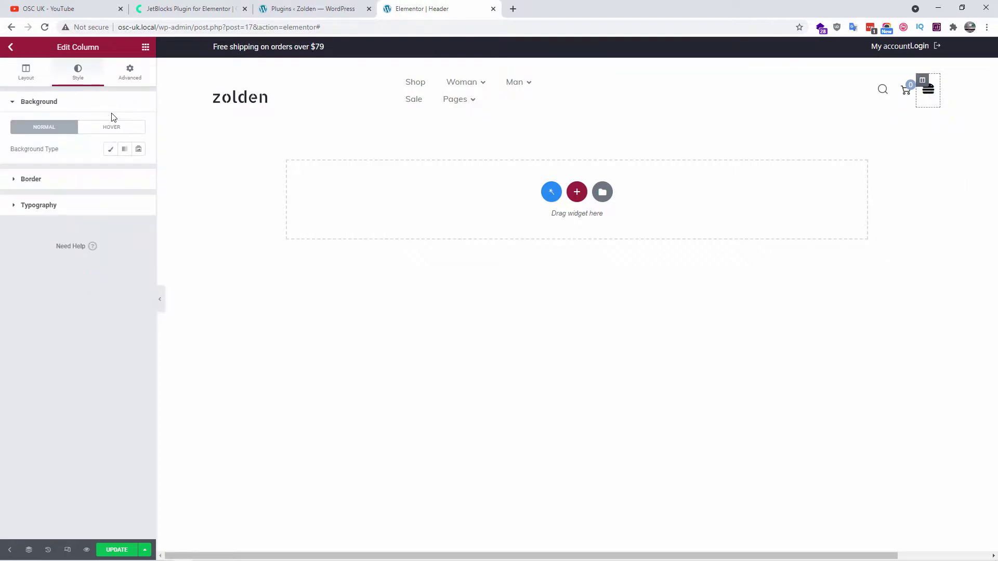
left_click(130, 72)
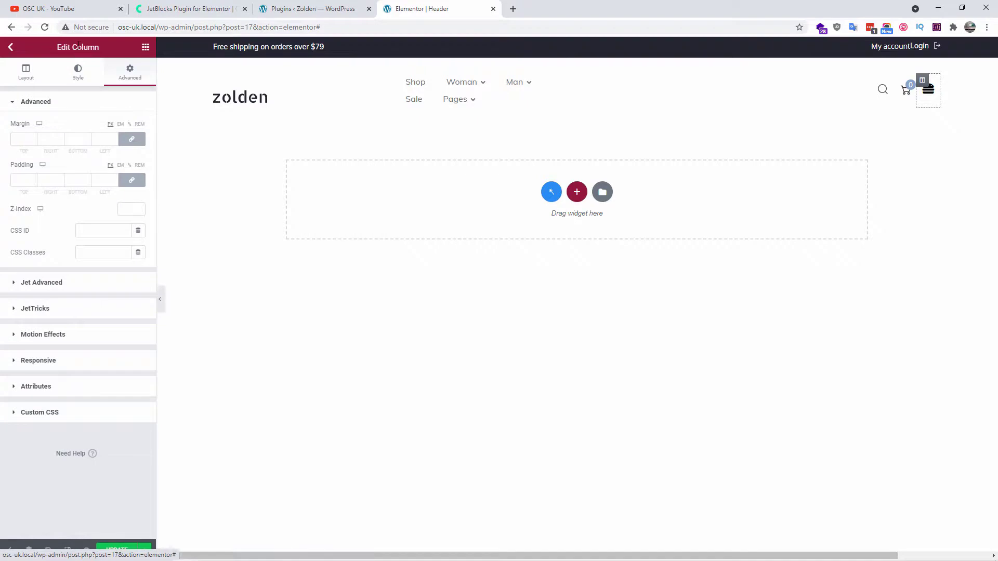
left_click(114, 550)
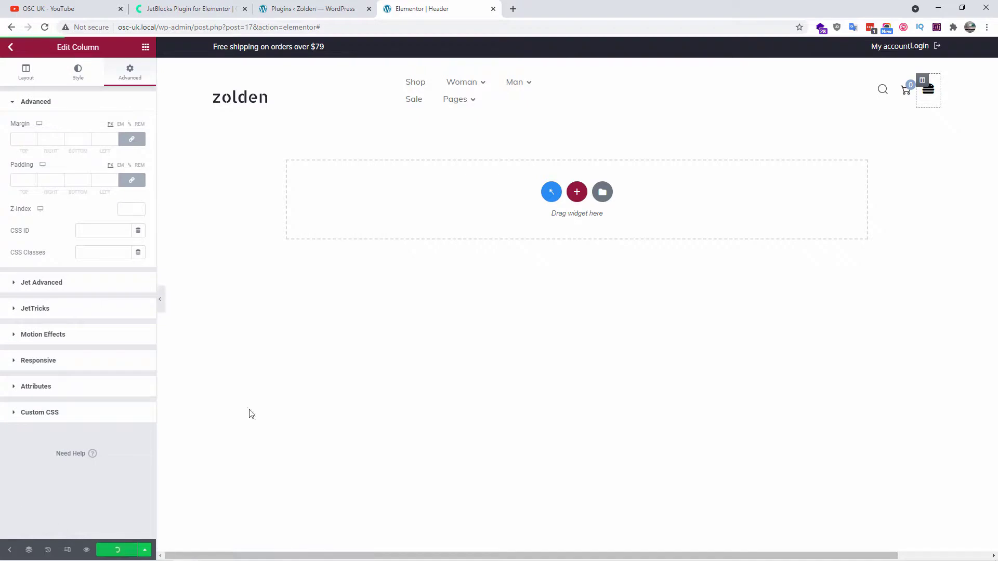
Open the WordPress Pages list from the Plugins browser tab and view the Home 2 page to check the updated header
left_click(338, 6)
scroll(88, 94, "up", 15)
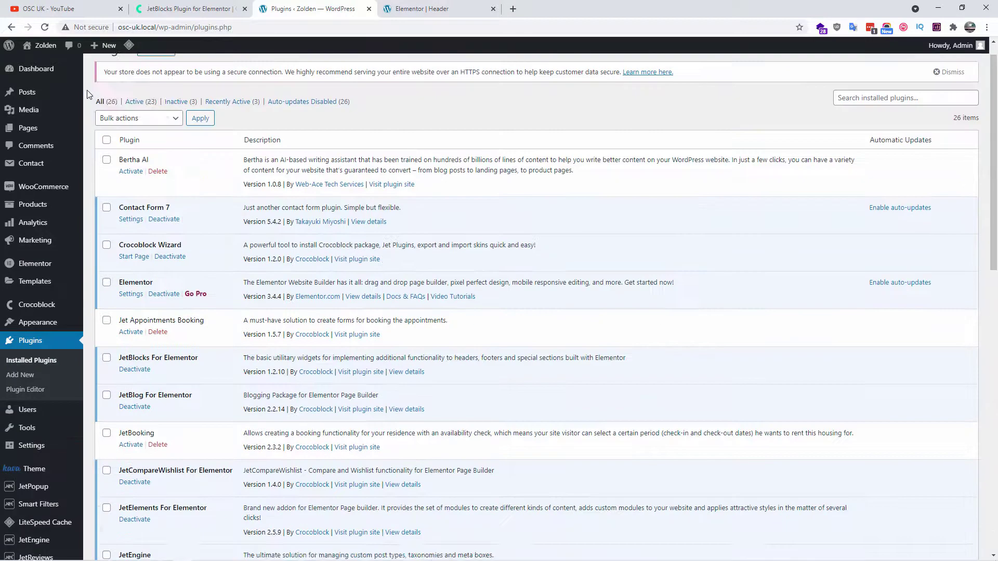
scroll(87, 94, "up", 1)
mouse_move(29, 109)
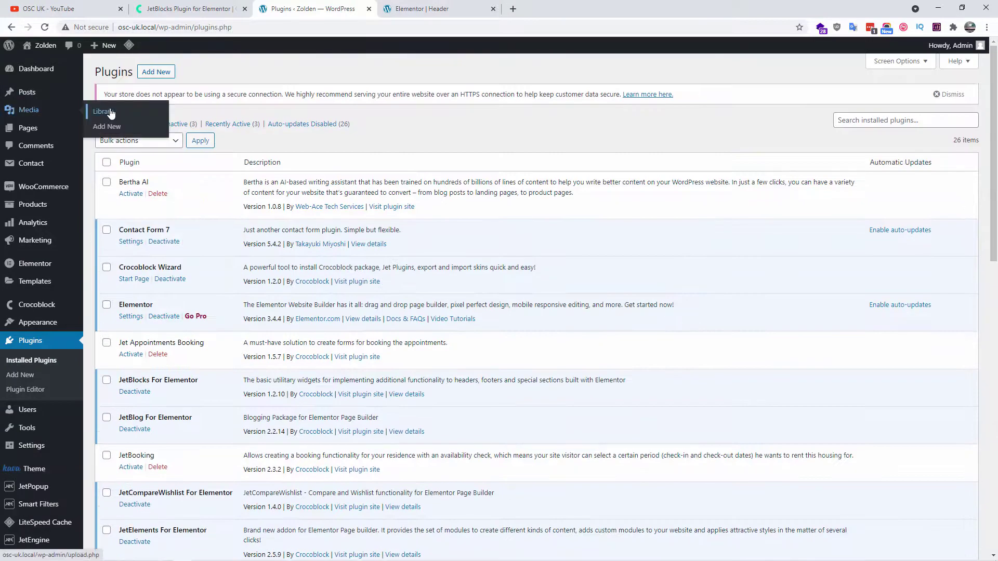
left_click(25, 130)
left_click_drag(403, 5, 323, 9)
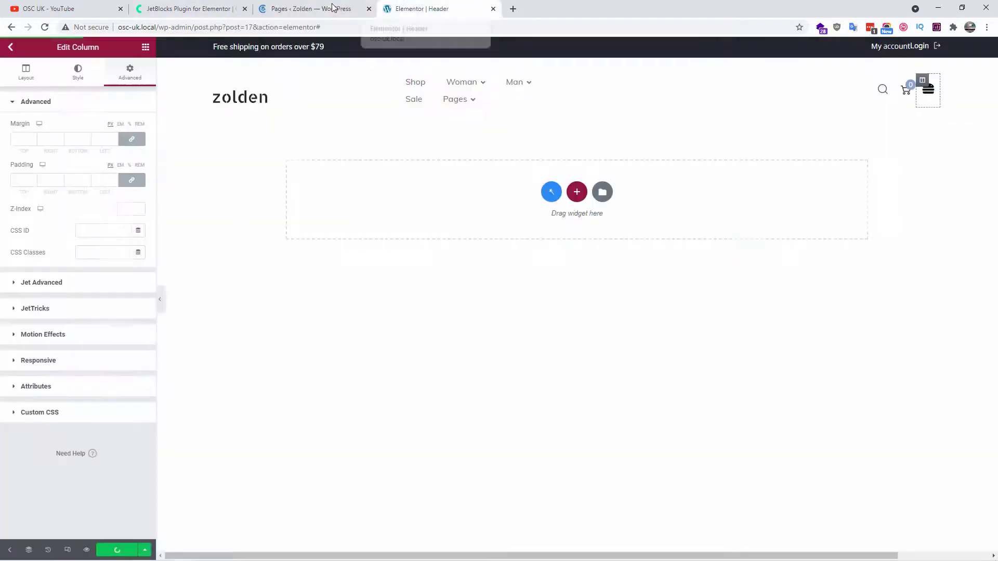
left_click(390, 10)
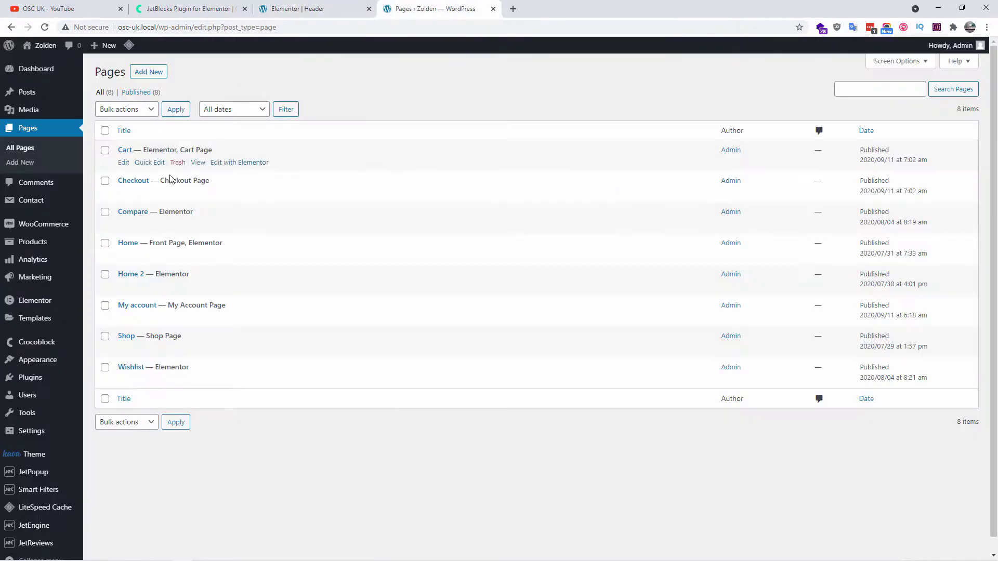
mouse_move(154, 286)
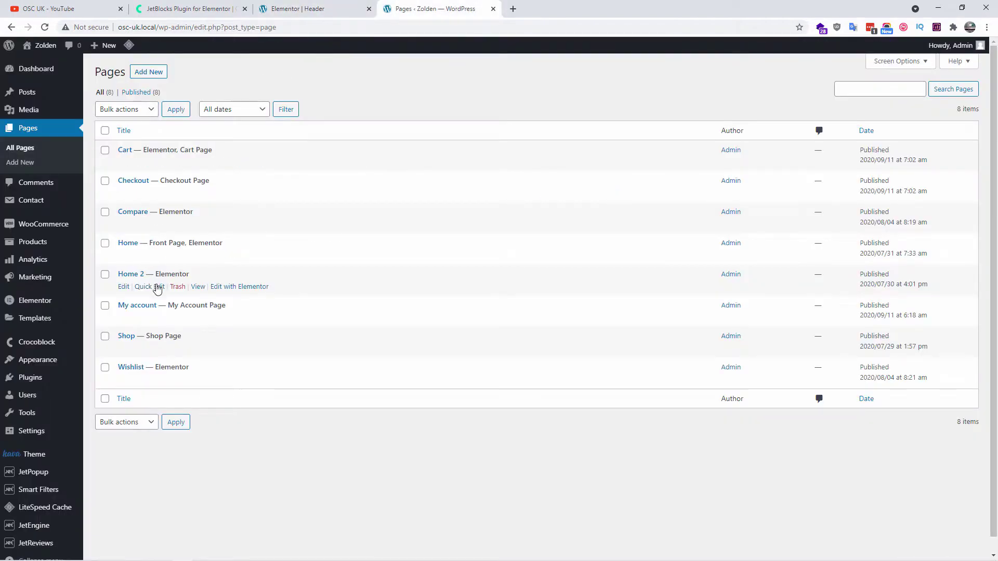
left_click(198, 286)
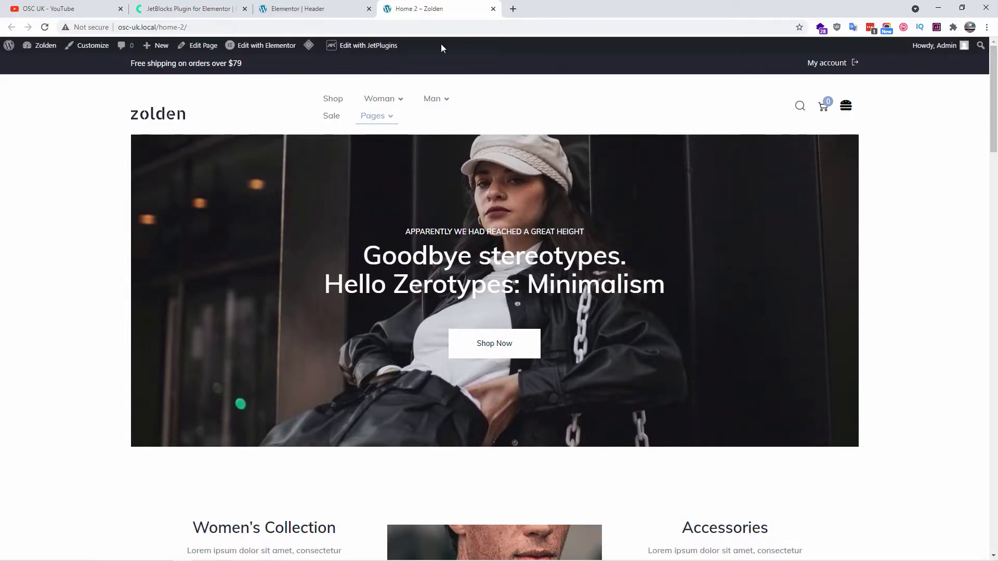
Open the WordPress dashboard in a new browser tab from the Home 2 page and go to the list of all JetPopup popups
left_click(307, 9)
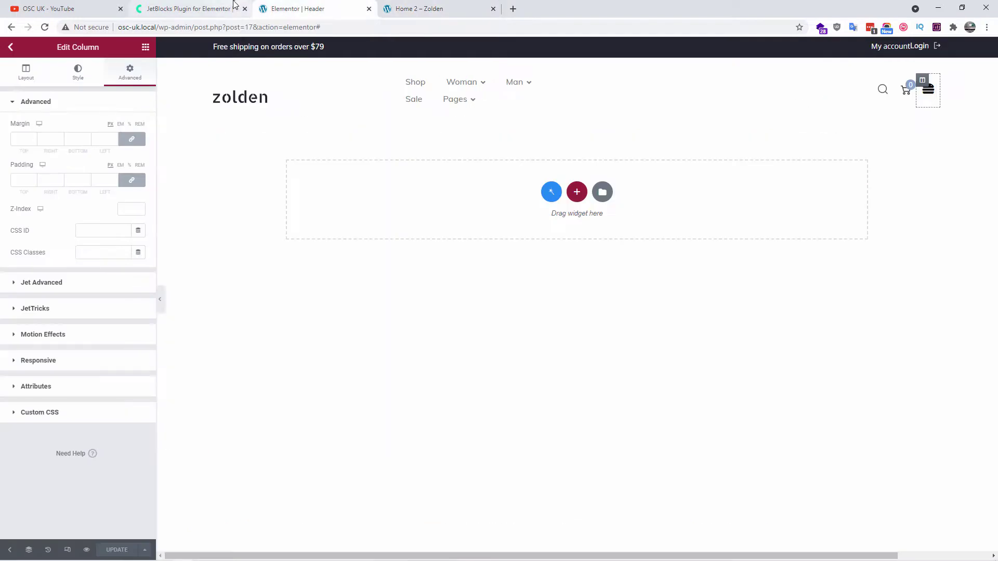
left_click(235, 5)
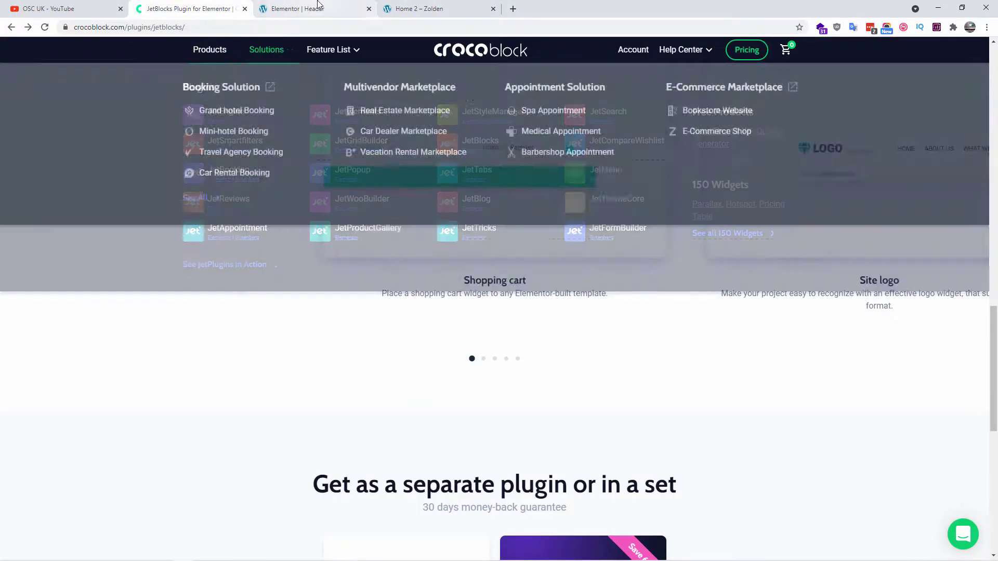
left_click(319, 5)
left_click(416, 9)
middle_click(40, 62)
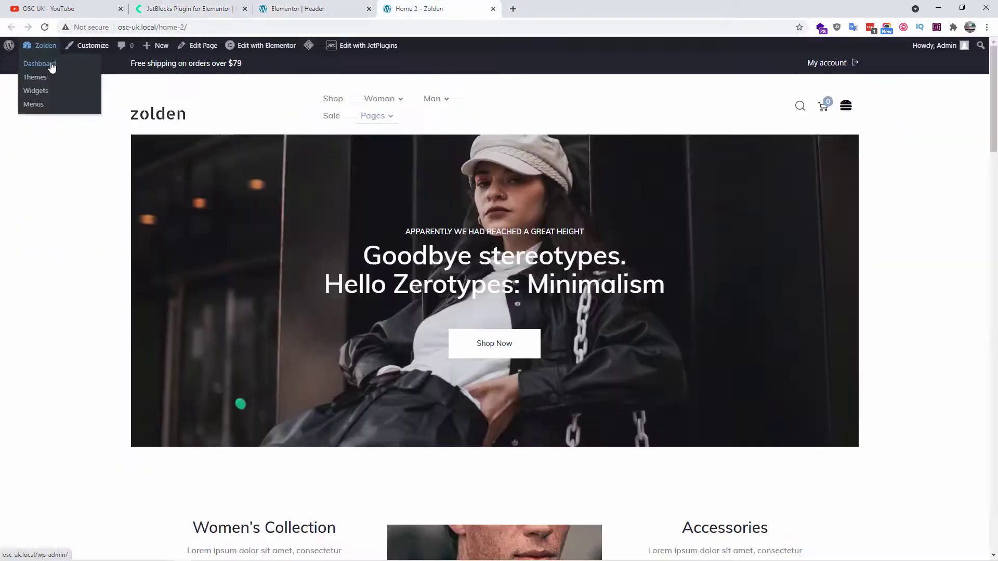
left_click(598, 12)
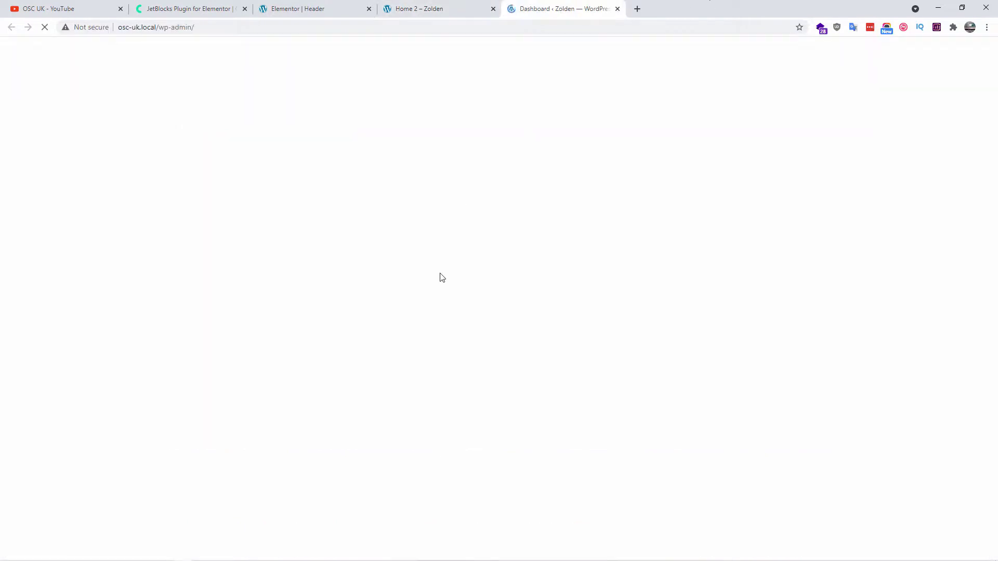
mouse_move(26, 490)
left_click(33, 456)
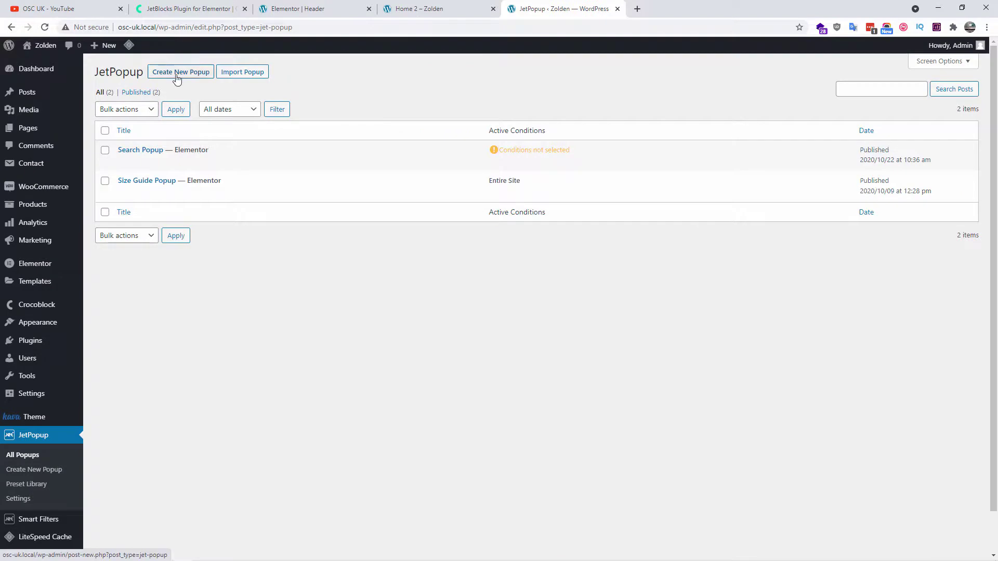
Create a new popup using the Full View layout preset
left_click(177, 76)
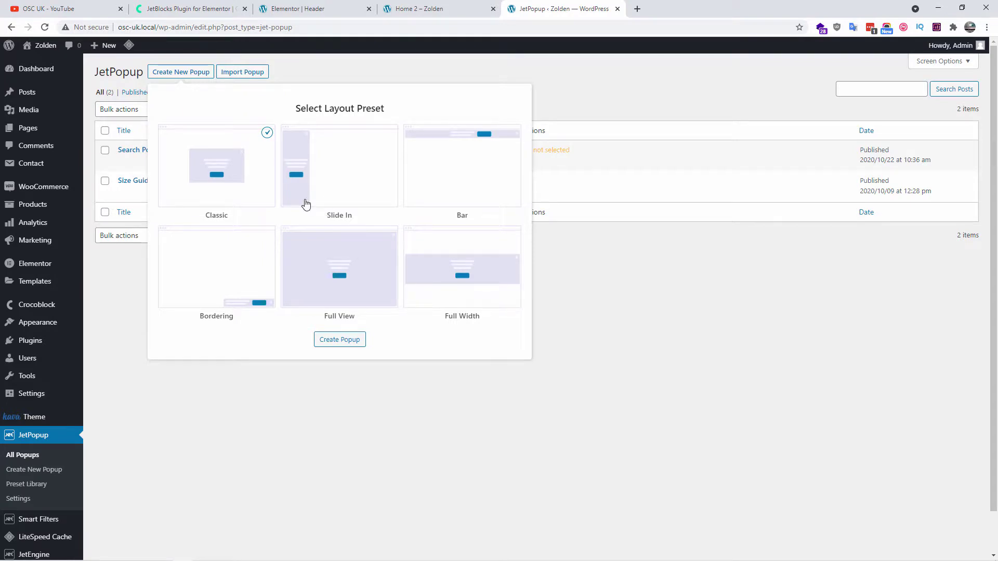
left_click(326, 273)
left_click(340, 340)
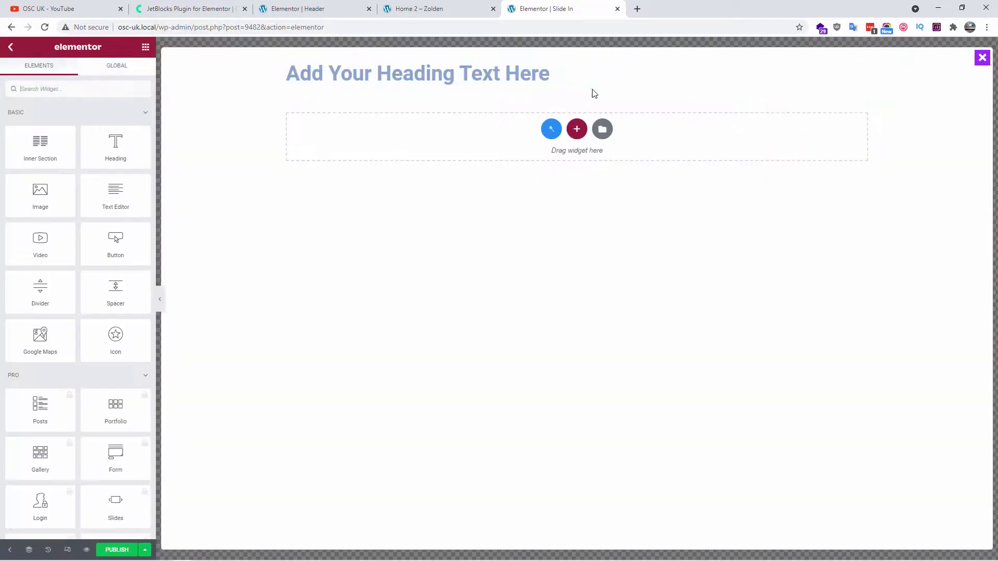
Delete the popup's default heading section and add an empty single-column section in its place
left_click(590, 52)
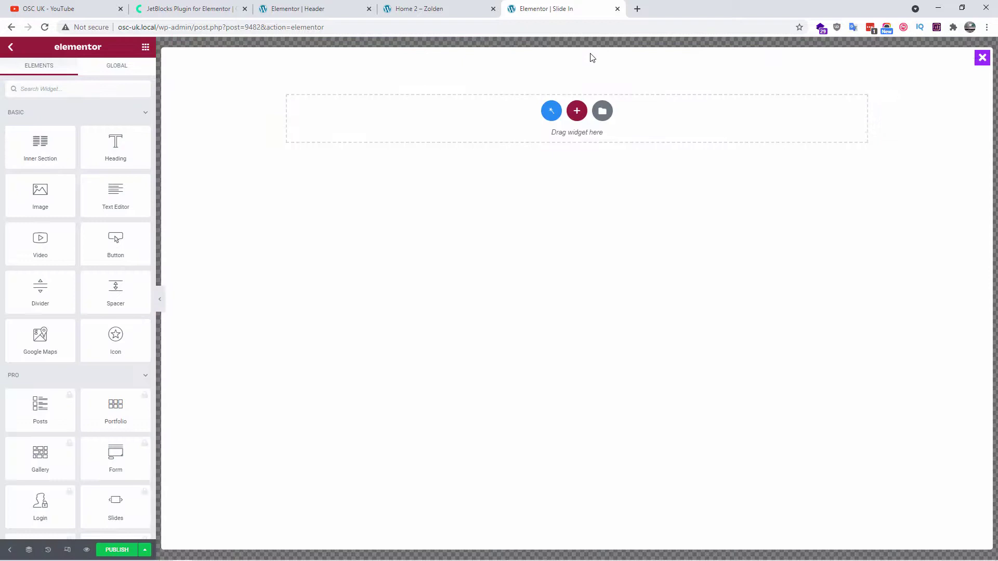
left_click(577, 111)
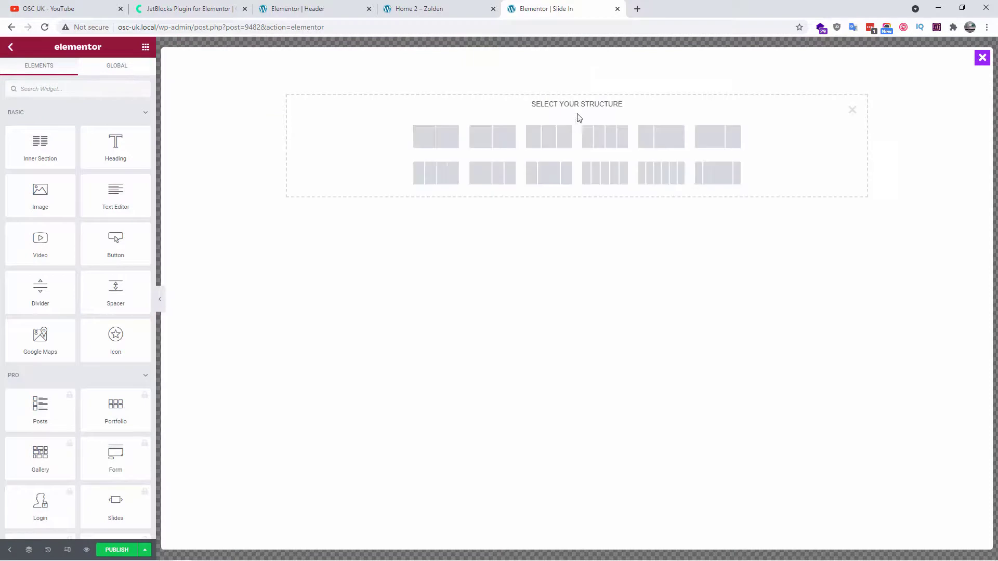
left_click(433, 151)
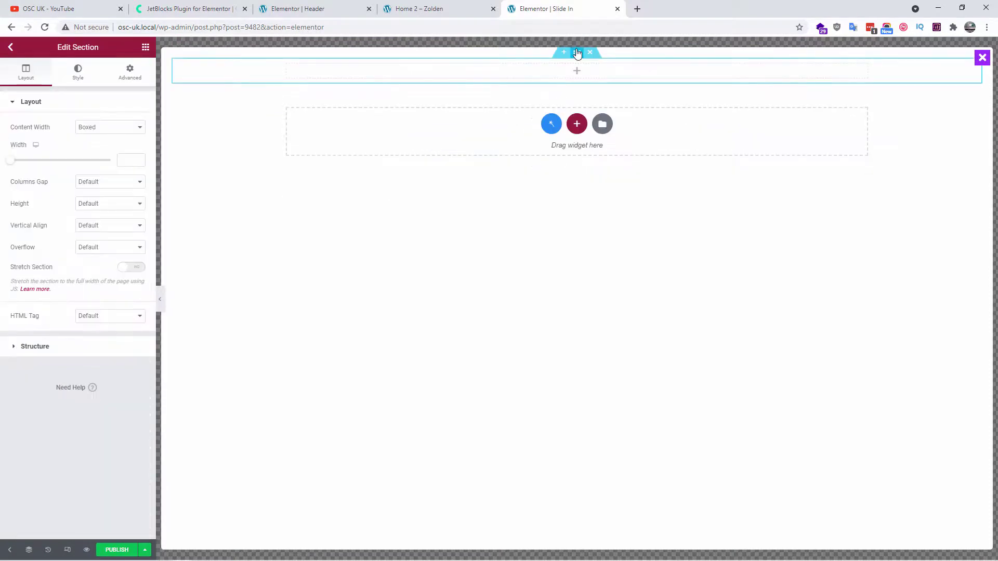
Set the boxed section's height to Fit To Screen and its background colour to black (#000000)
left_click(110, 128)
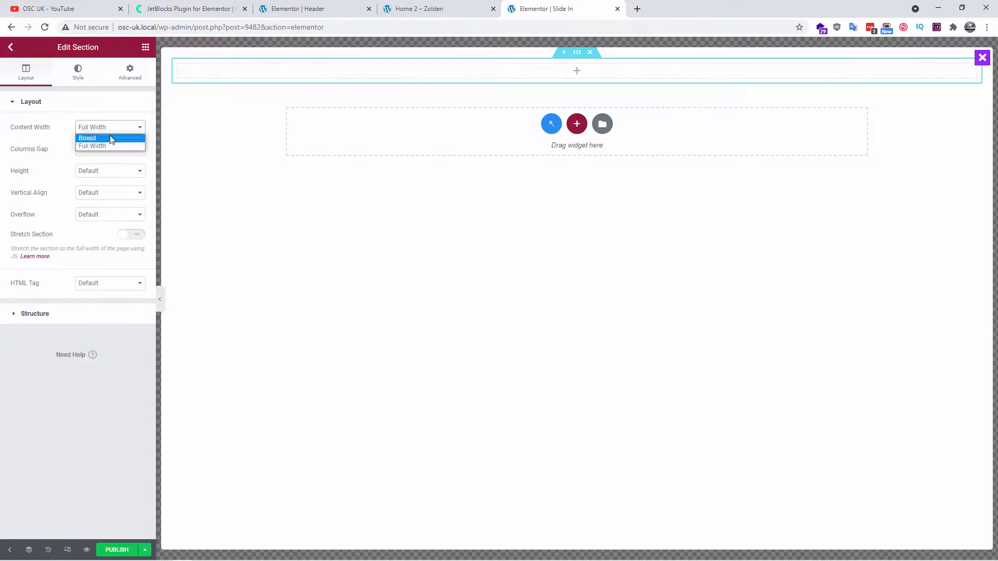
left_click(110, 135)
left_click(109, 204)
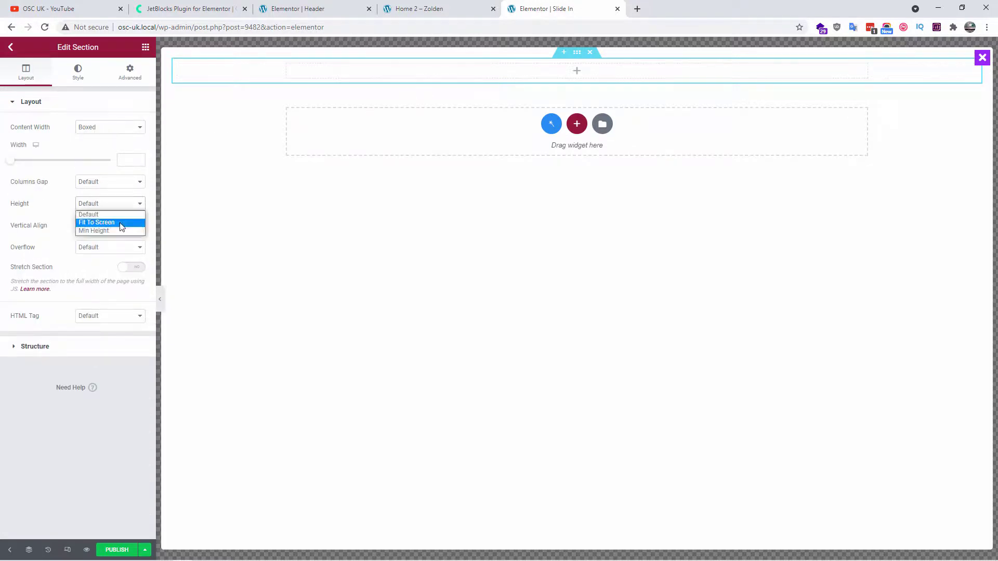
left_click(119, 223)
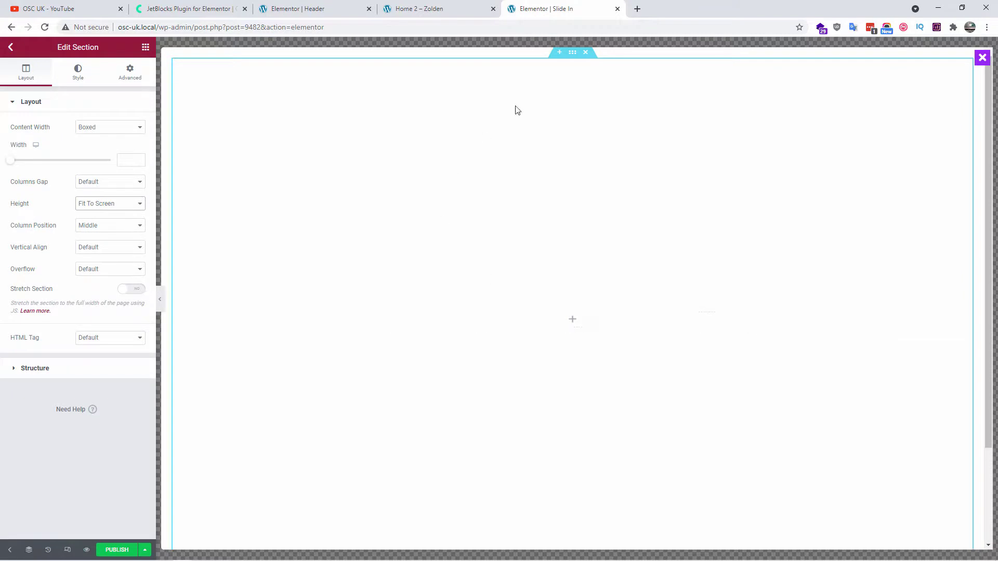
left_click_drag(567, 61, 569, 62)
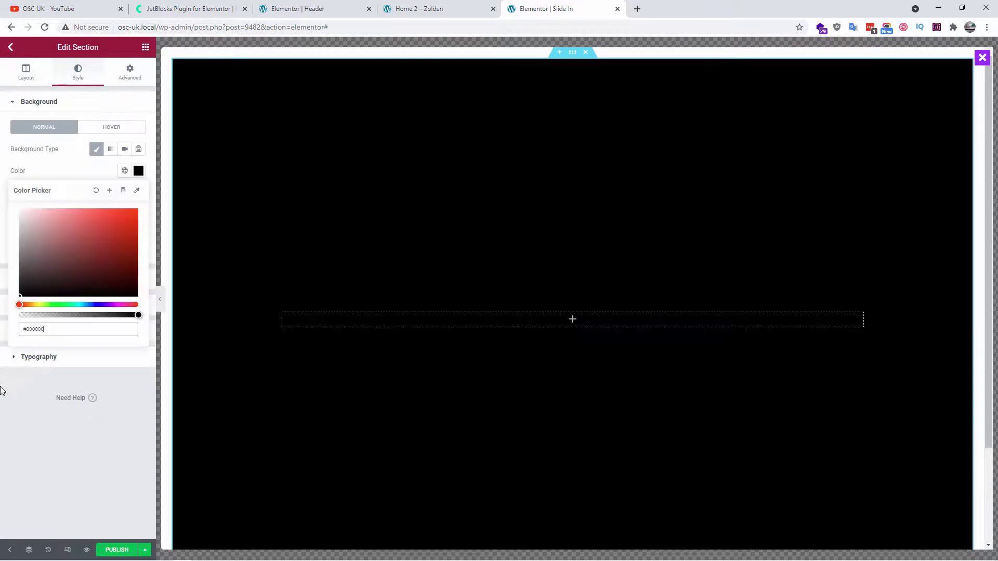
Make the section's black background slightly transparent by setting its colour to #000000D6
left_click_drag(31, 289, 6, 368)
left_click(116, 315)
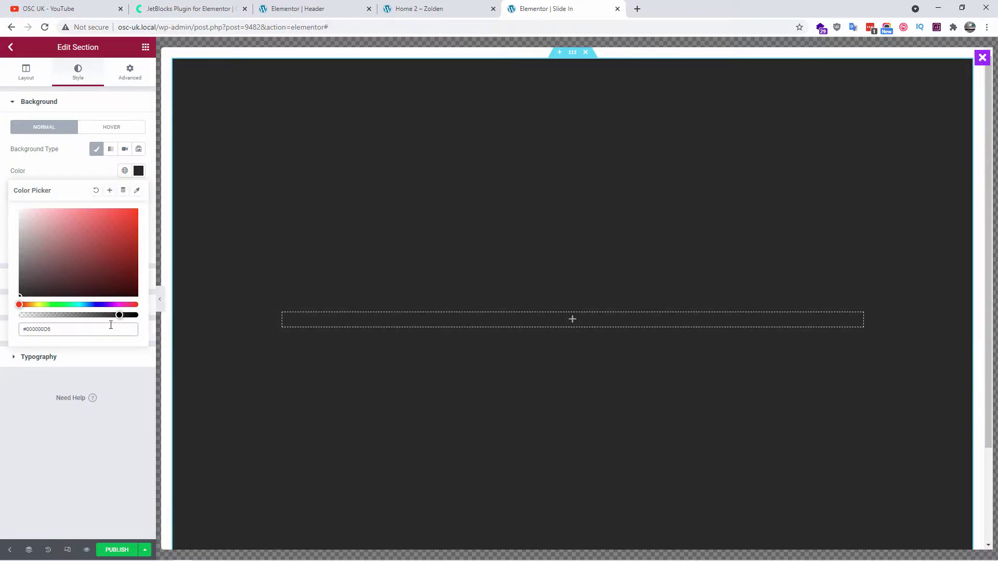
left_click(76, 172)
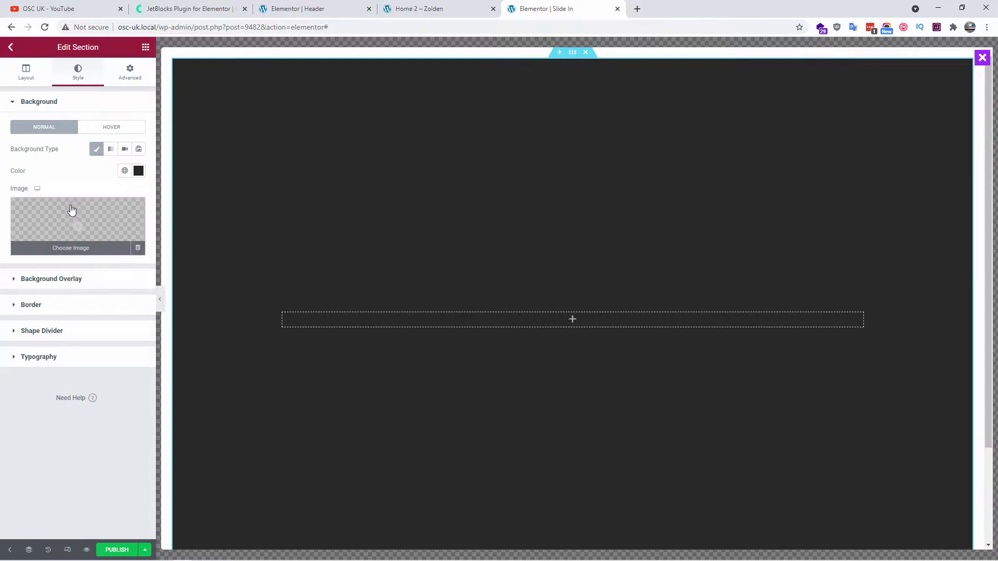
Add a Heading widget to the empty section, with the title Menu and centre alignment
left_click(146, 50)
left_click_drag(103, 149, 582, 327)
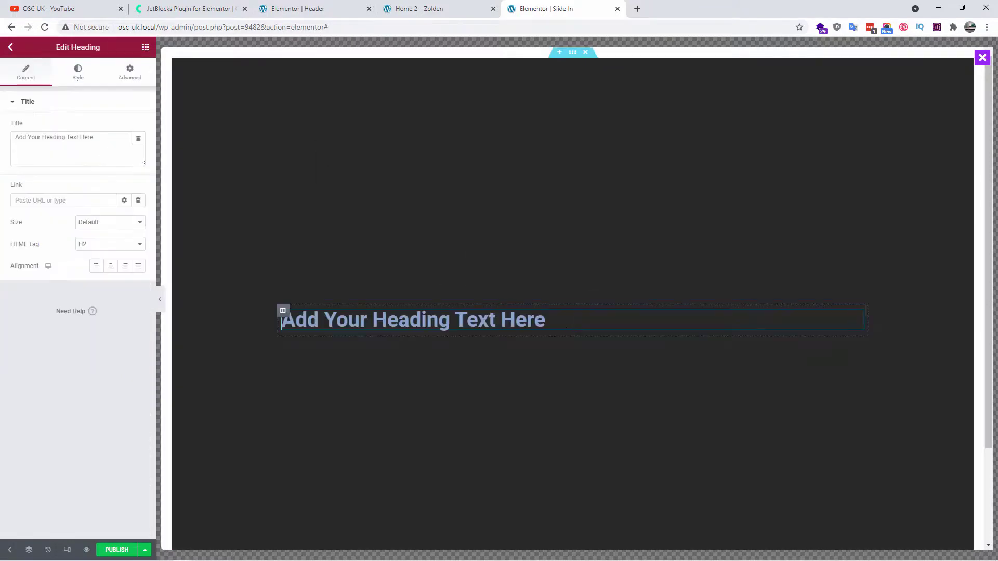
triple_click(570, 326)
type("Menu")
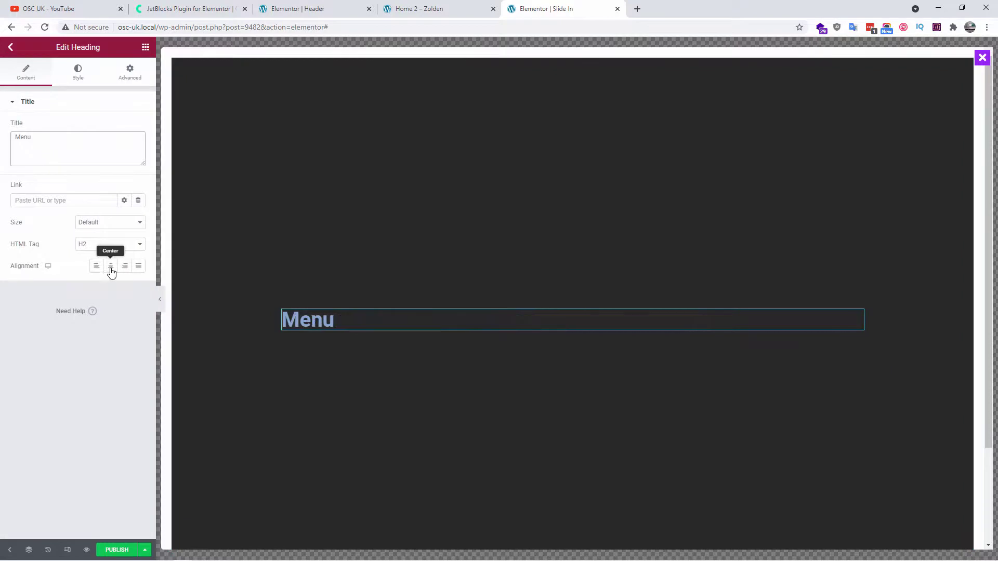
left_click(110, 265)
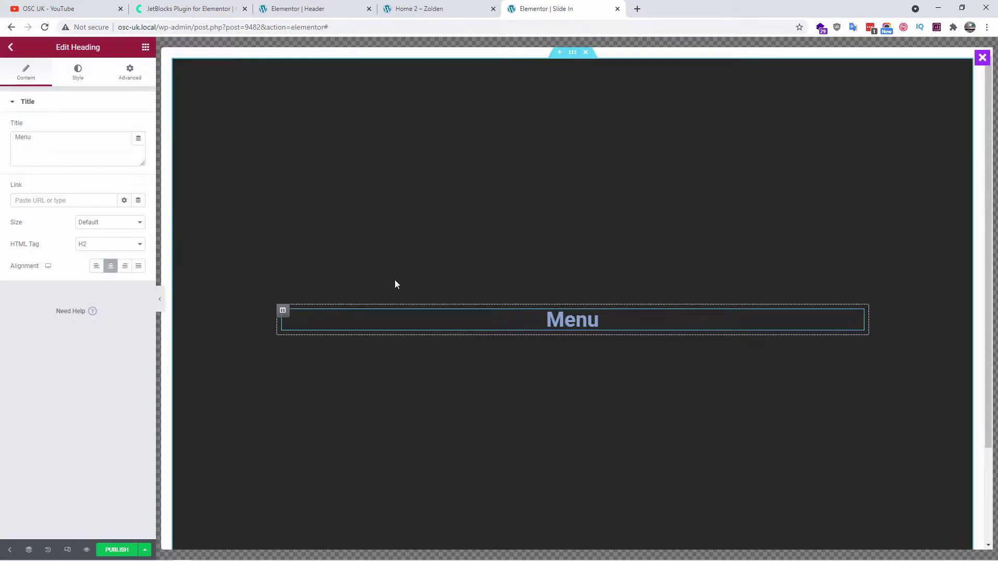
Set the Menu heading's text colour to white (#FFFFFF)
left_click(79, 77)
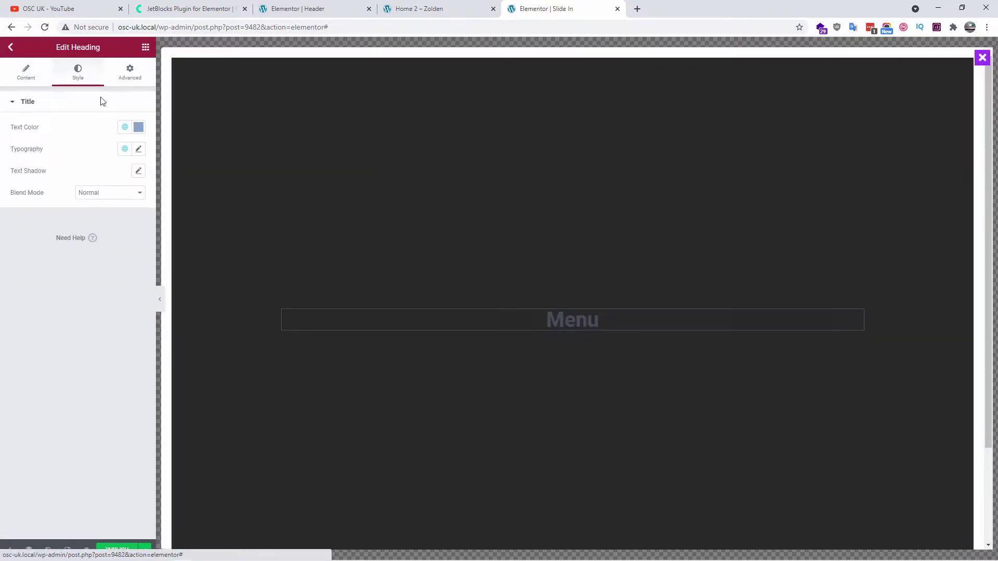
left_click(138, 126)
left_click_drag(77, 217, 2, 307)
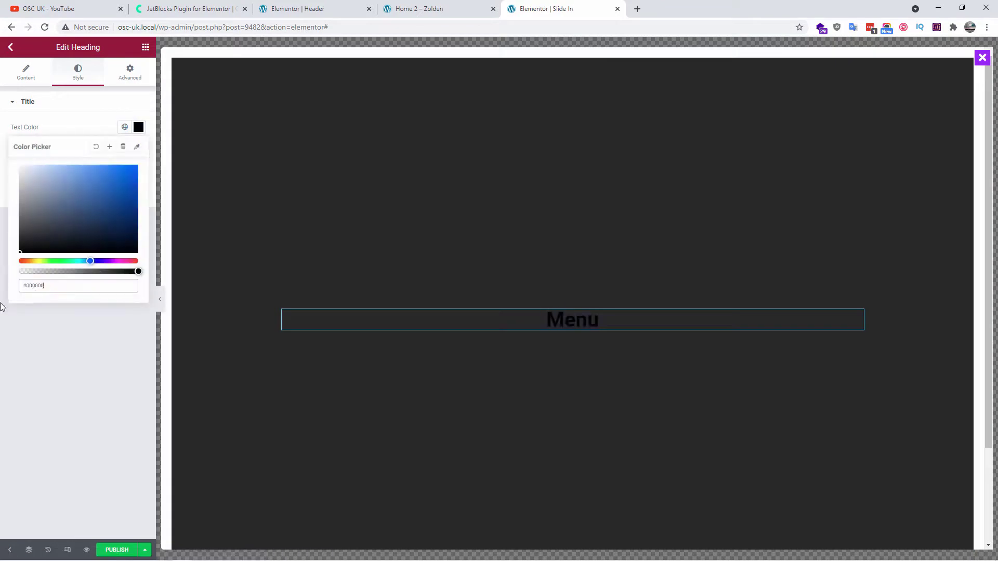
left_click_drag(82, 174, 2, 113)
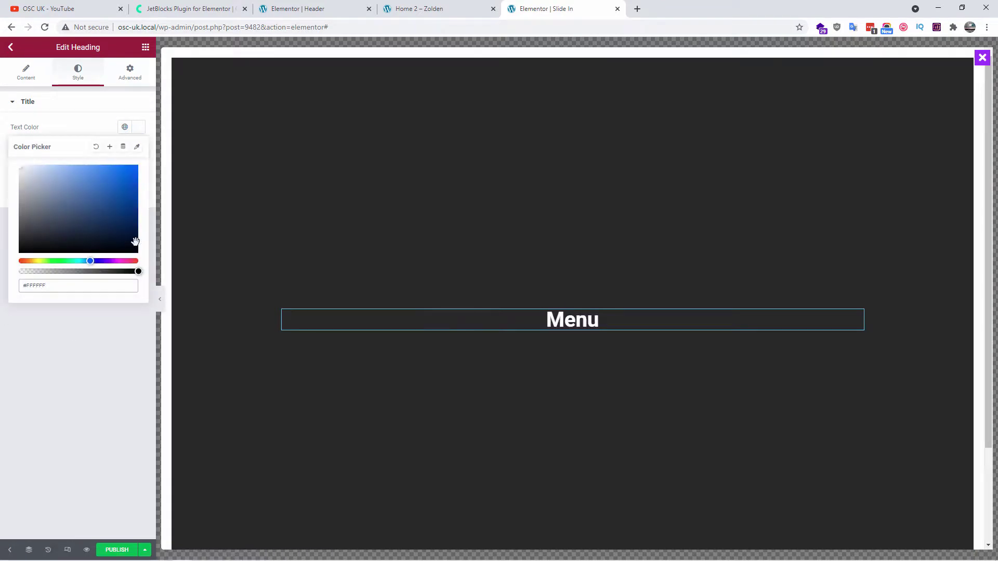
left_click(51, 411)
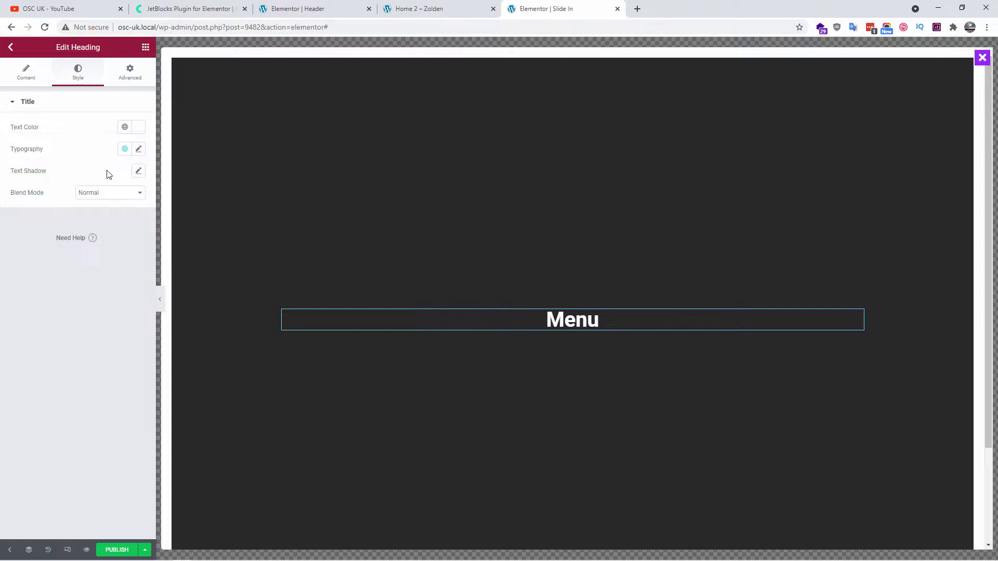
Search the widgets for menu and place a JetMenu-style Nav Menu widget directly below the Menu heading
left_click(146, 48)
left_click(78, 91)
type("menu")
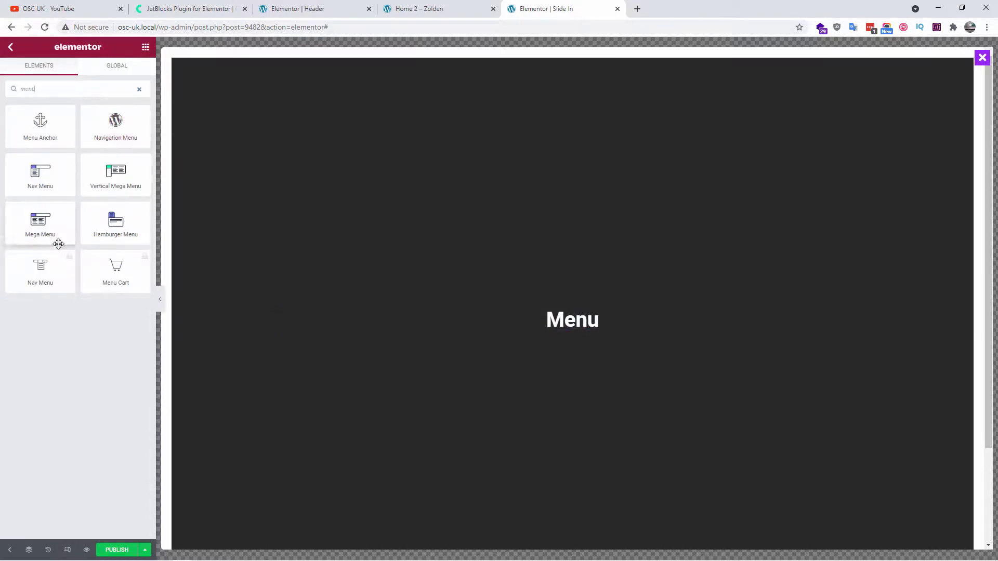
left_click_drag(39, 172, 590, 325)
Make the Nav Menu show the Main Menu in a Vertical layout
left_click(104, 128)
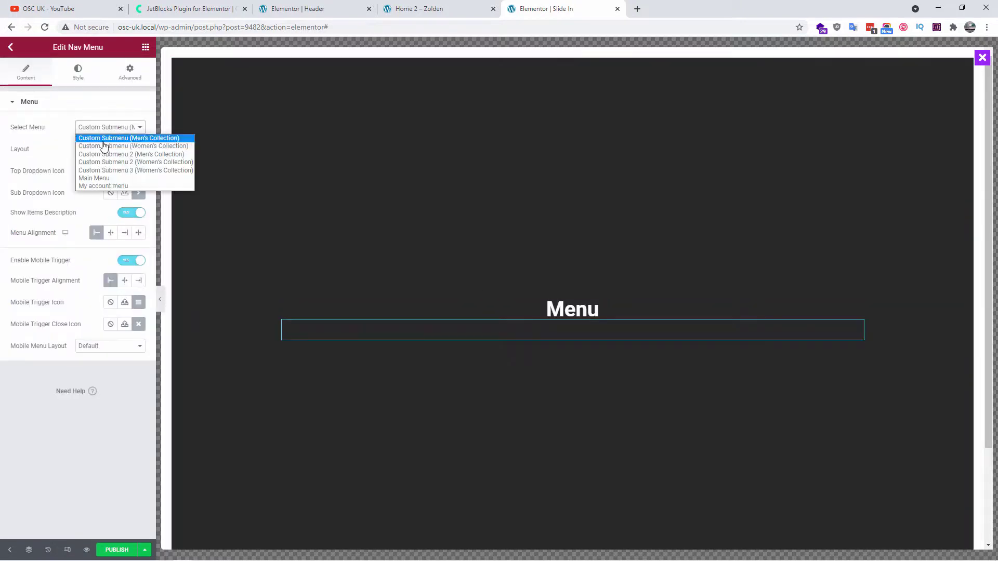
left_click(108, 182)
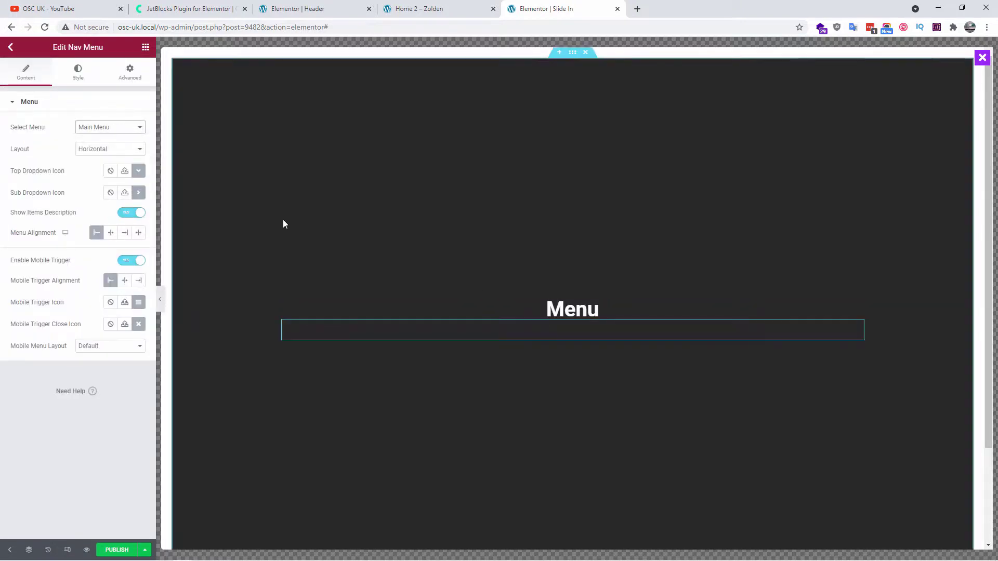
left_click(109, 149)
left_click(109, 167)
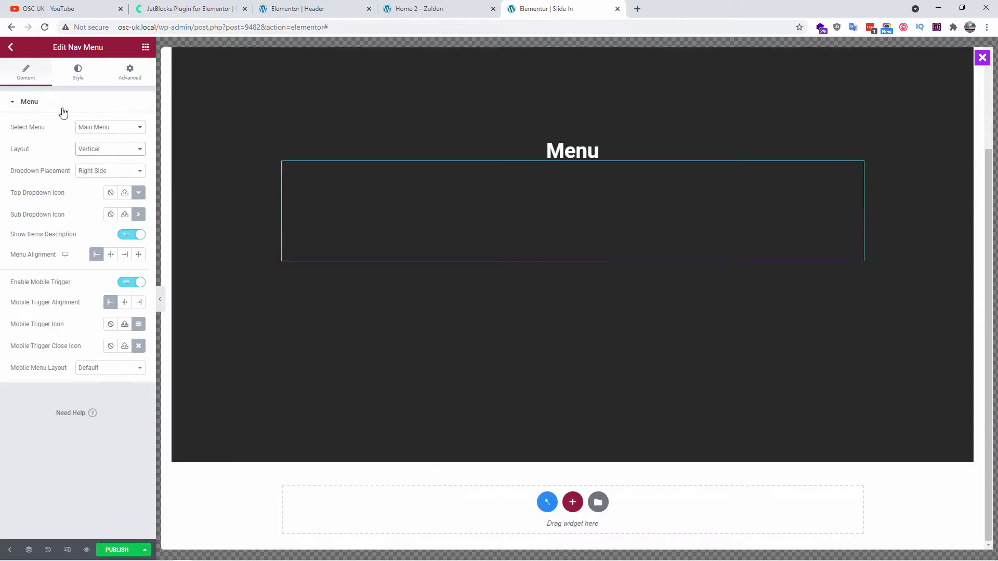
Style the Nav Menu's top-level items with white (#FFFFFF) text, centred alignment and a much larger font size
left_click(77, 71)
left_click(138, 243)
type("#FF0404")
left_click_drag(86, 281, 2, 255)
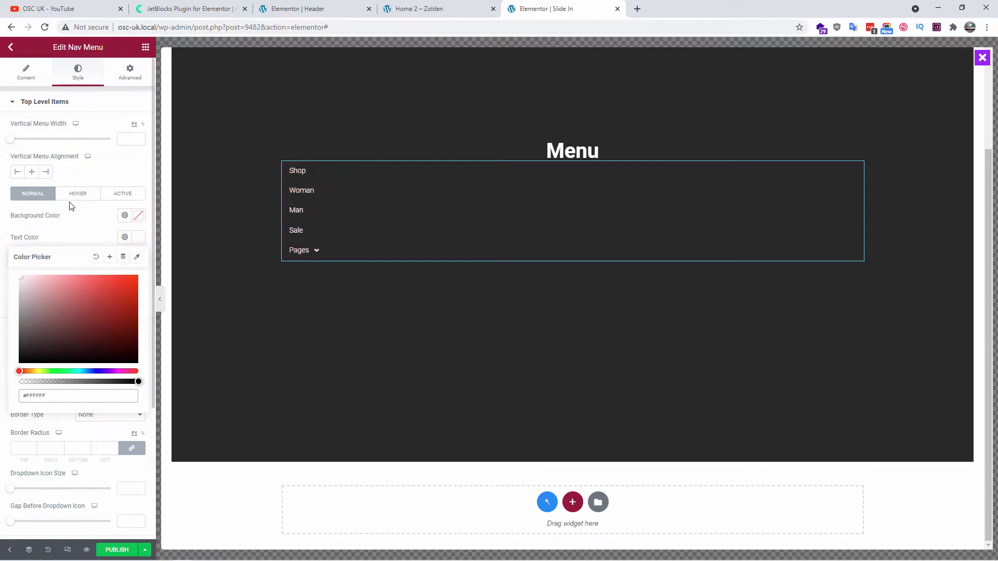
left_click(139, 303)
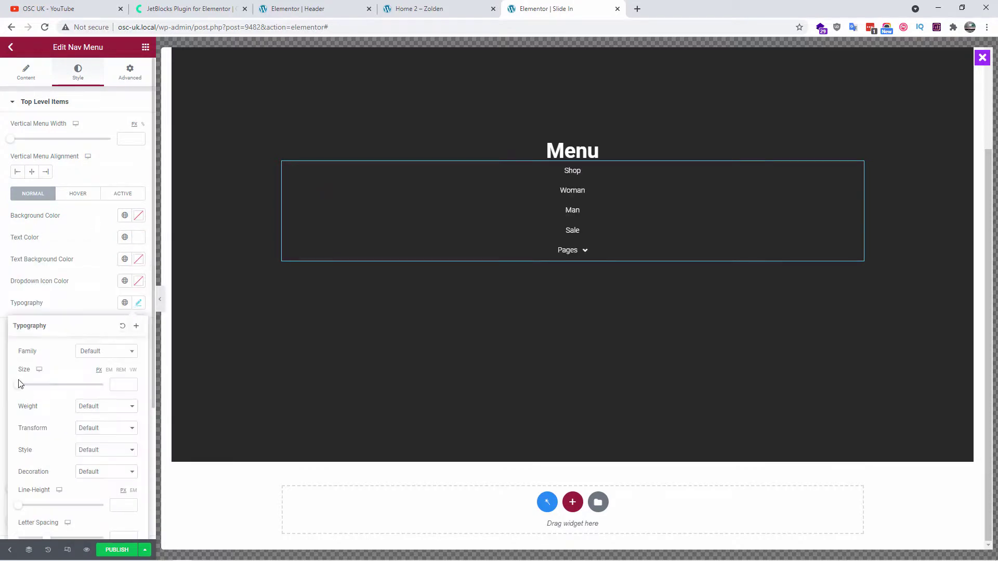
left_click_drag(23, 390, 43, 385)
Set the Nav Menu's top margin to 6 px and publish the popup
left_click(130, 73)
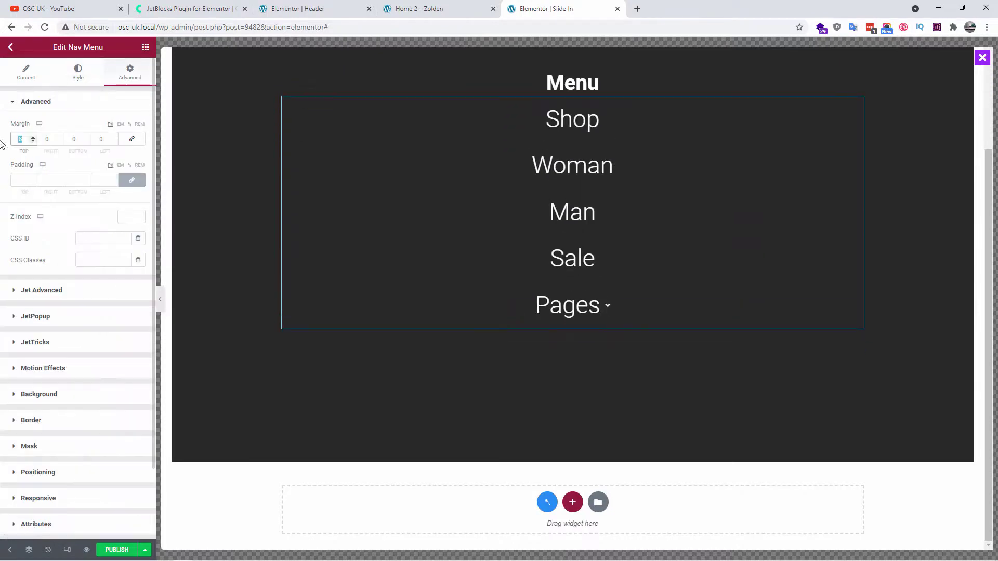
scroll(585, 83, "up", 3)
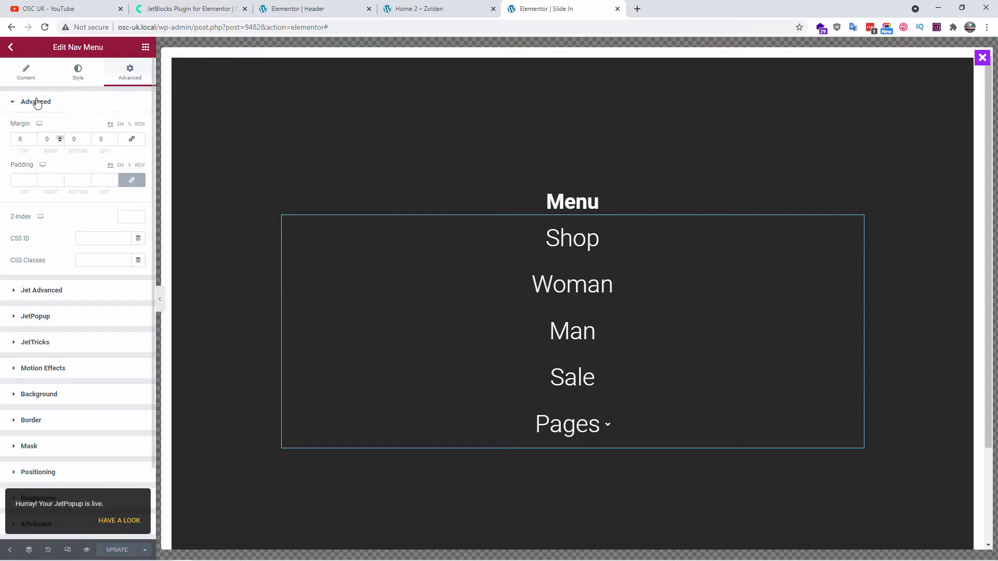
left_click(9, 48)
left_click(8, 48)
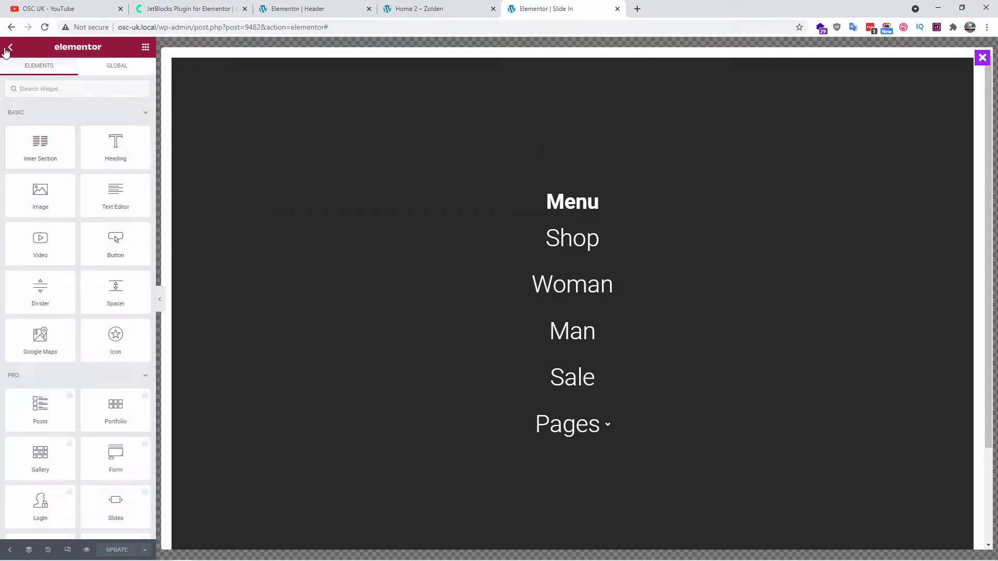
Exit to the WordPress dashboard, update the Slide In popup and go to the list of all popups
left_click(10, 48)
left_click(85, 227)
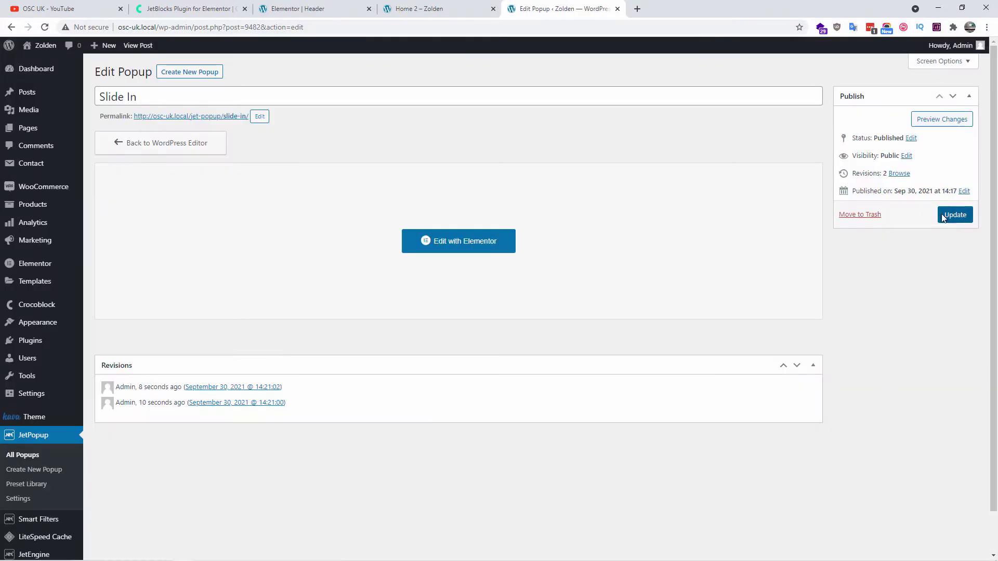
left_click(943, 218)
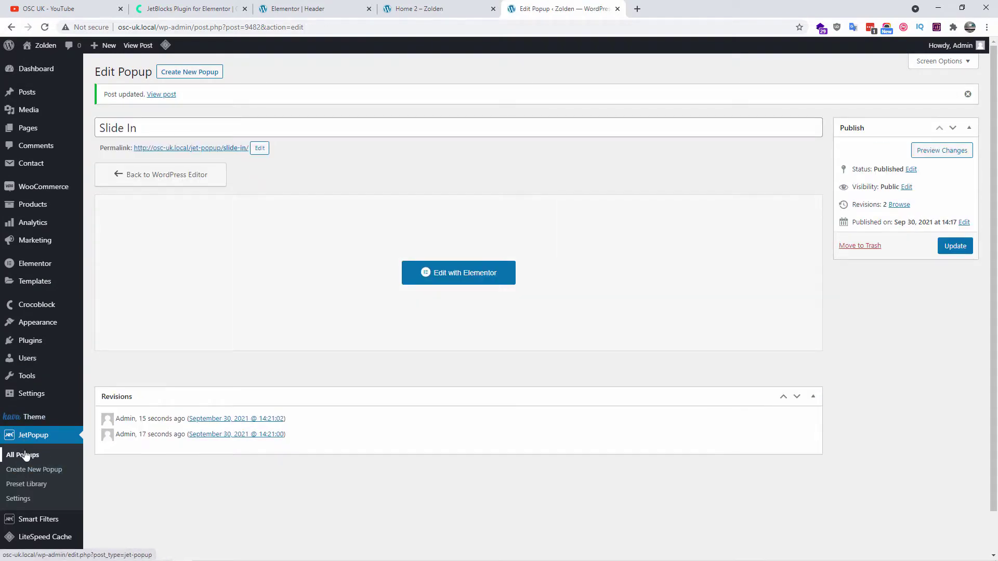
left_click(25, 457)
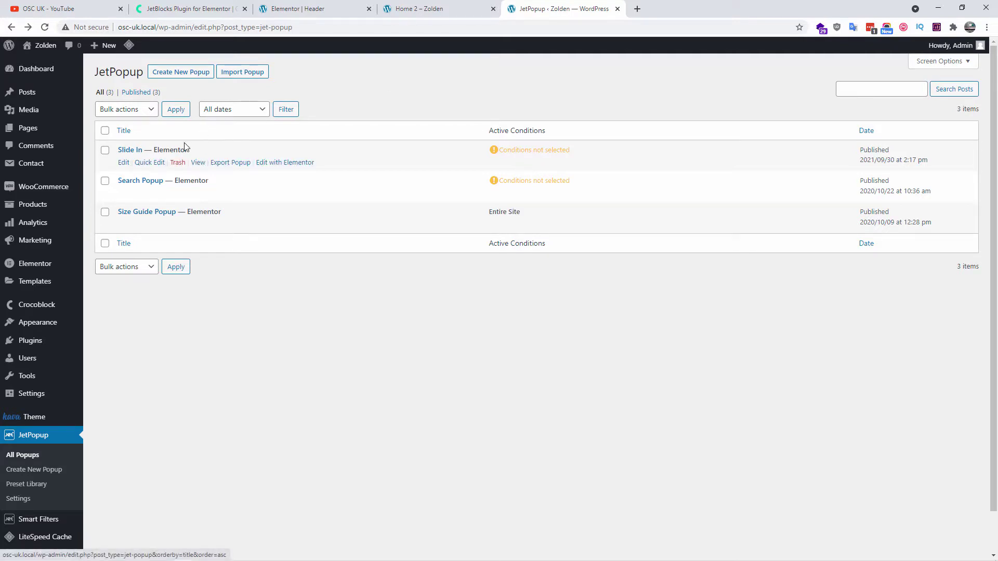
Reopen the Slide In popup in Elementor and bring up its display conditions manager
left_click(268, 163)
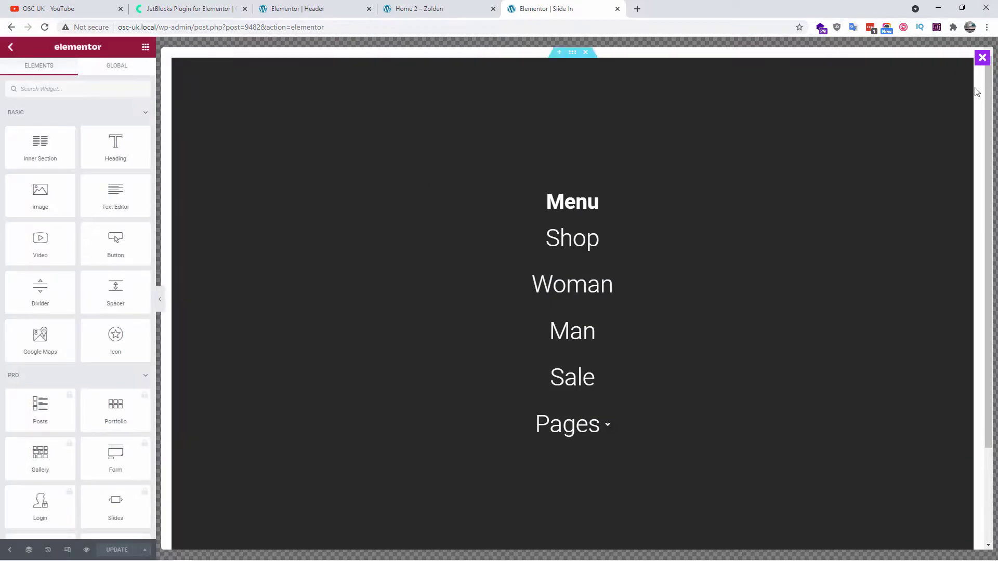
left_click(8, 551)
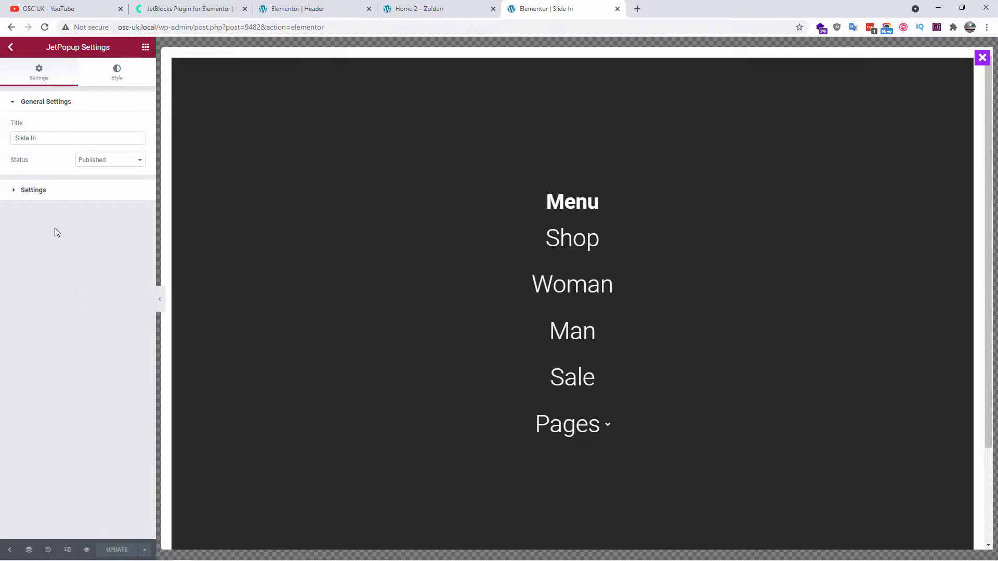
left_click(46, 190)
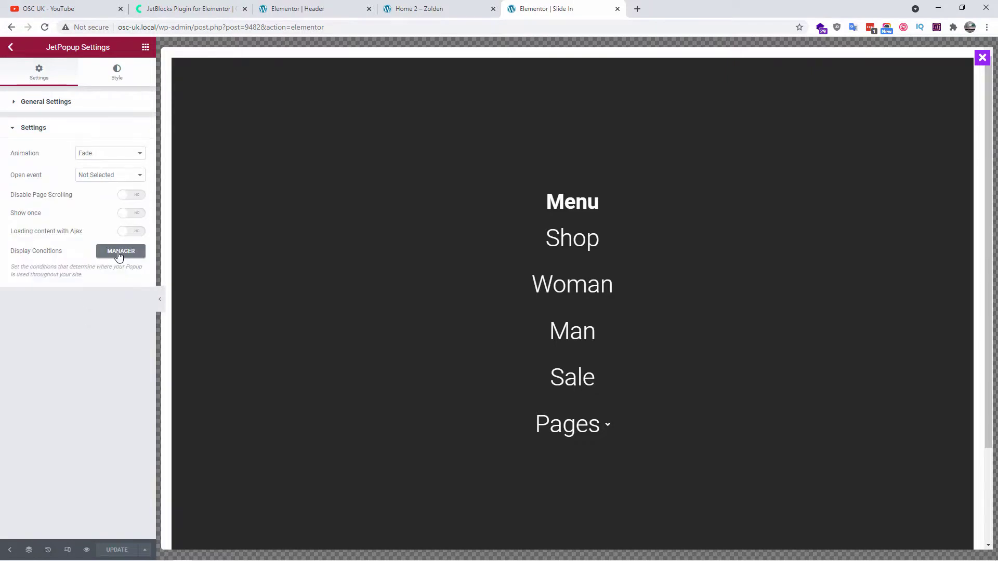
left_click(121, 252)
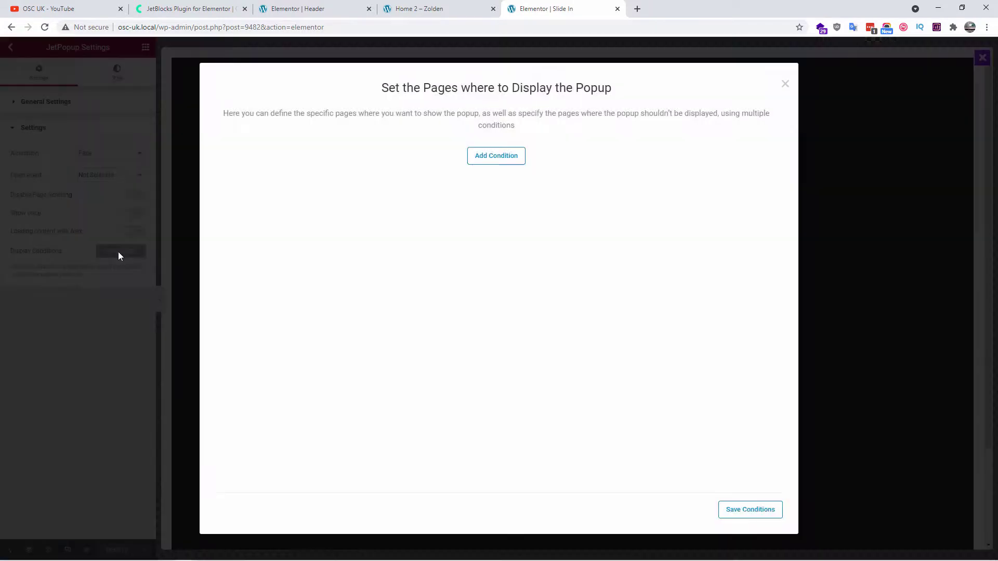
Add a display condition that includes the Entire Site, save the conditions and close the manager
left_click(491, 159)
left_click(370, 201)
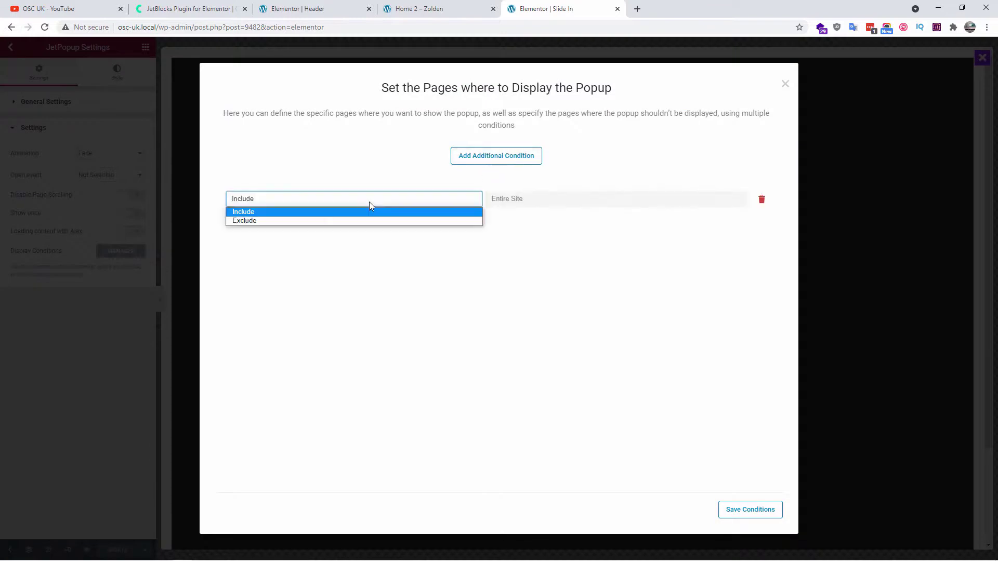
left_click(571, 200)
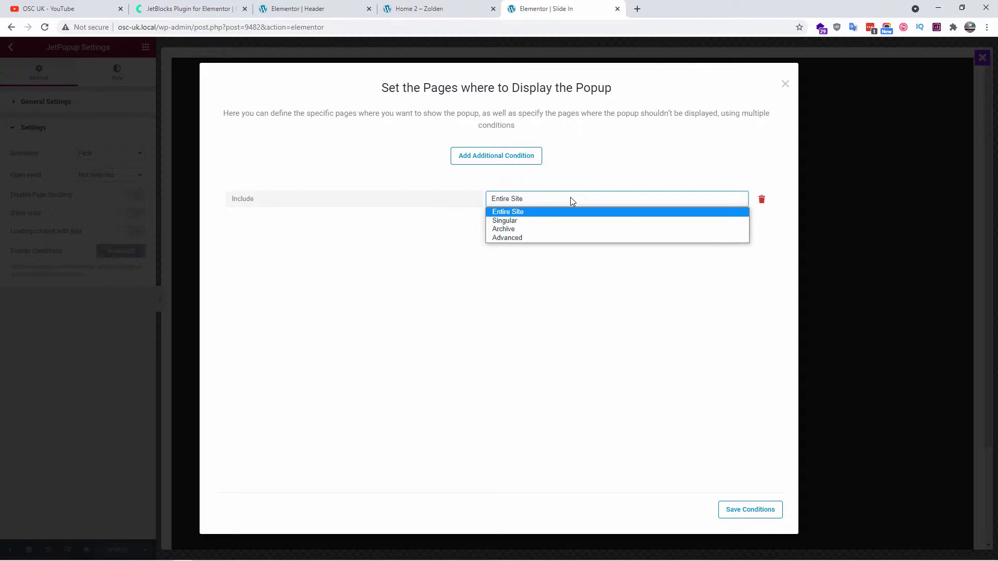
left_click(333, 205)
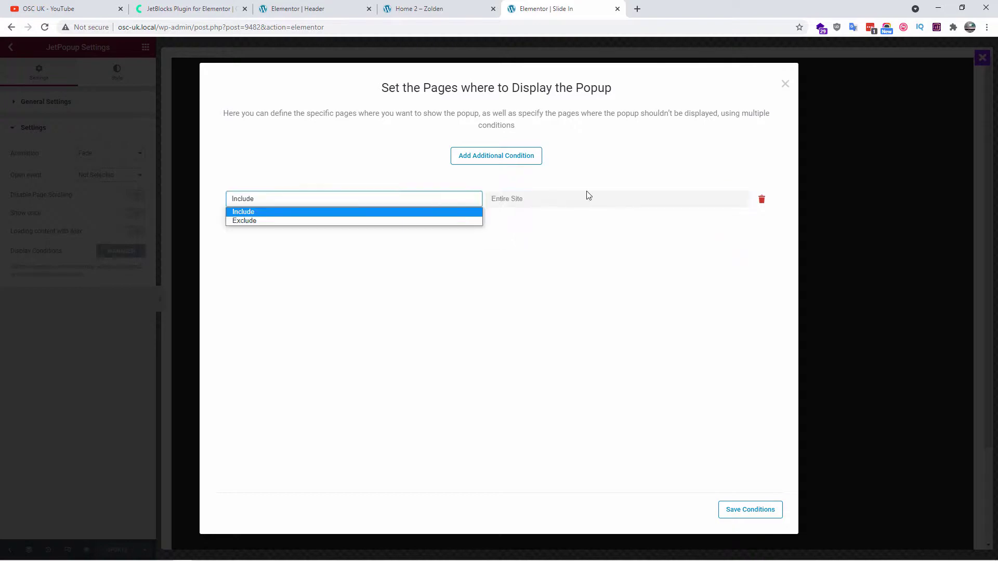
left_click(576, 204)
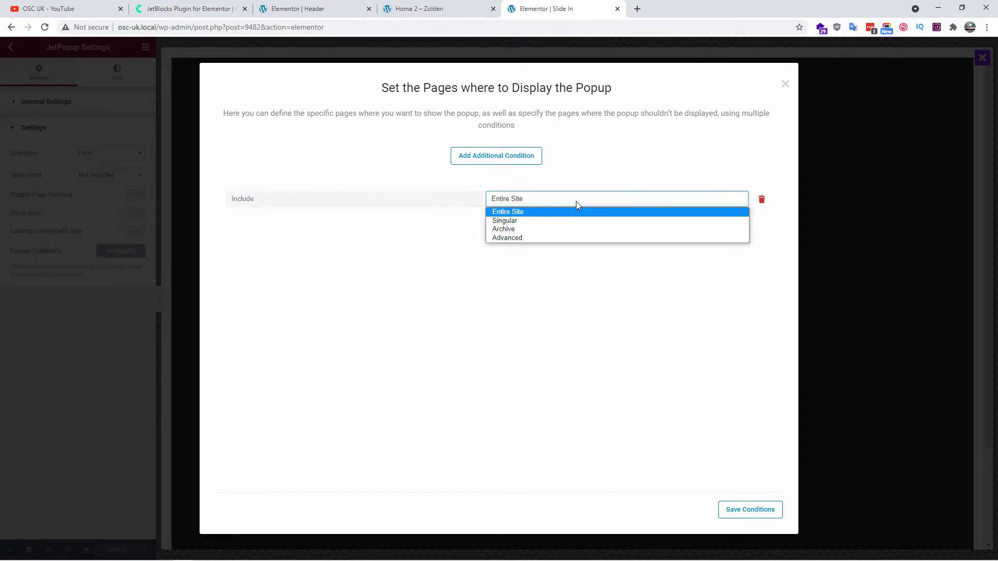
left_click(587, 395)
left_click(752, 510)
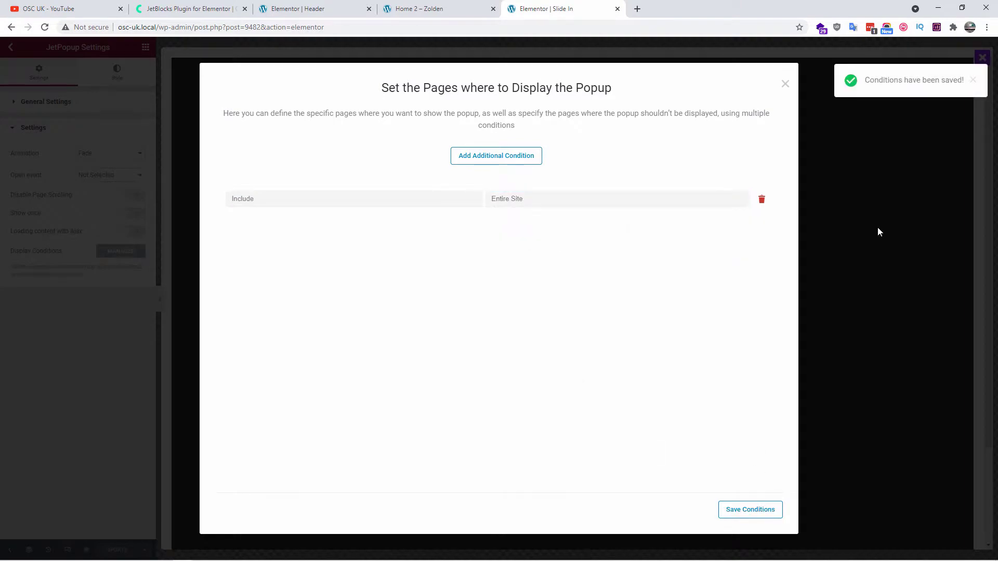
left_click(786, 87)
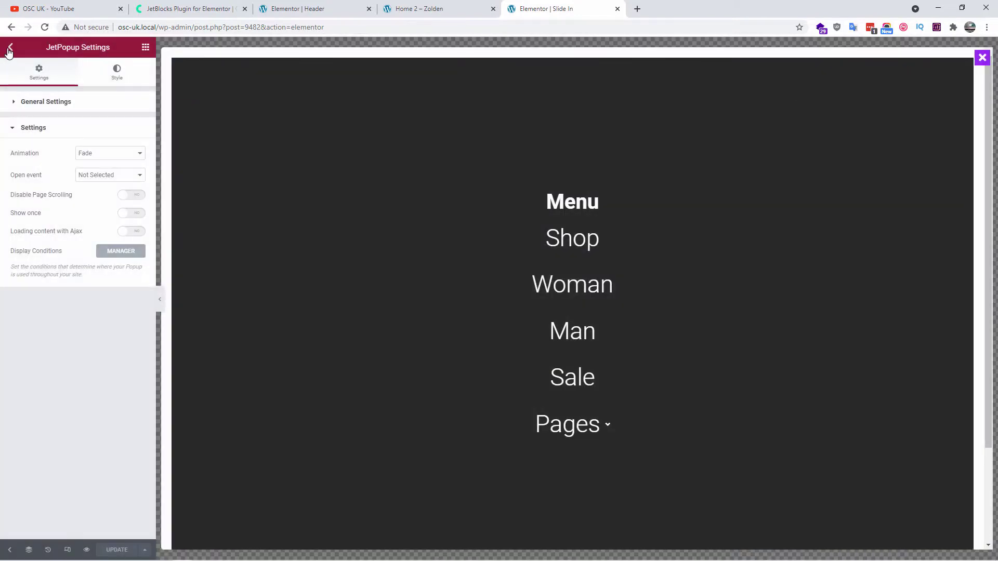
Exit the popup editor to the dashboard and return to the list of all popups to check the active conditions
left_click(10, 48)
left_click(72, 229)
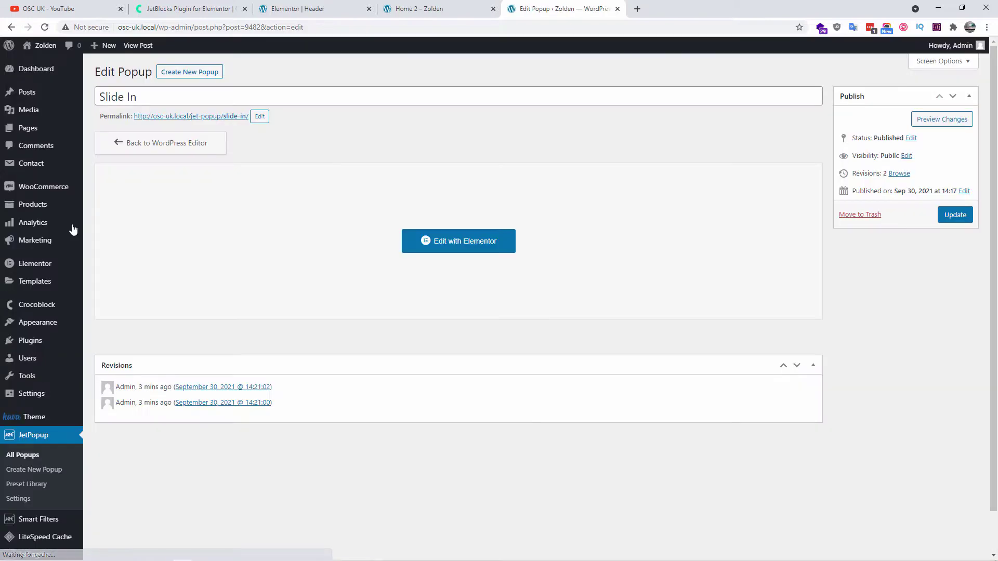
mouse_move(73, 227)
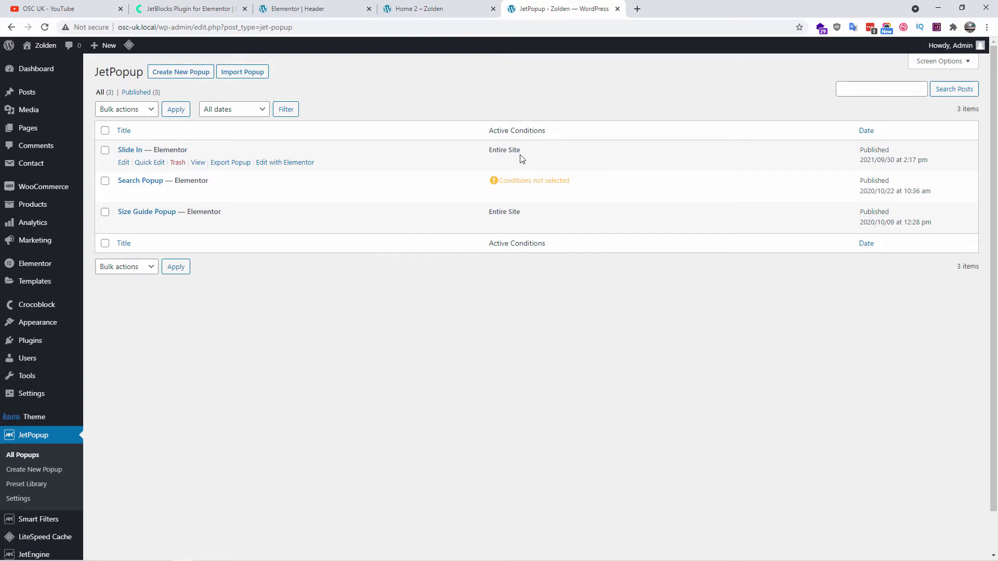
Return to the header template and attach the Slide In popup to the hamburger icon through its JetPopup settings
left_click(430, 9)
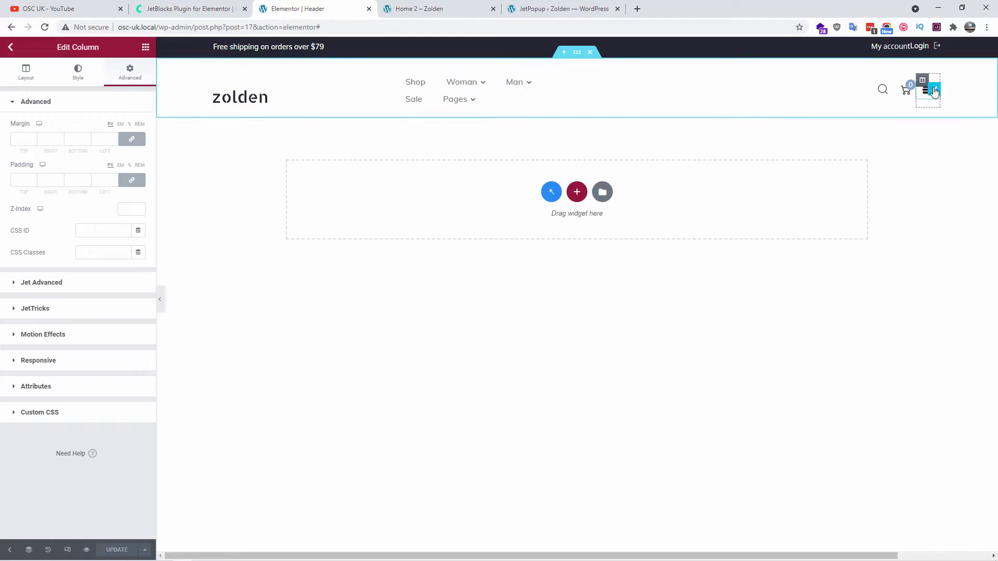
left_click(935, 90)
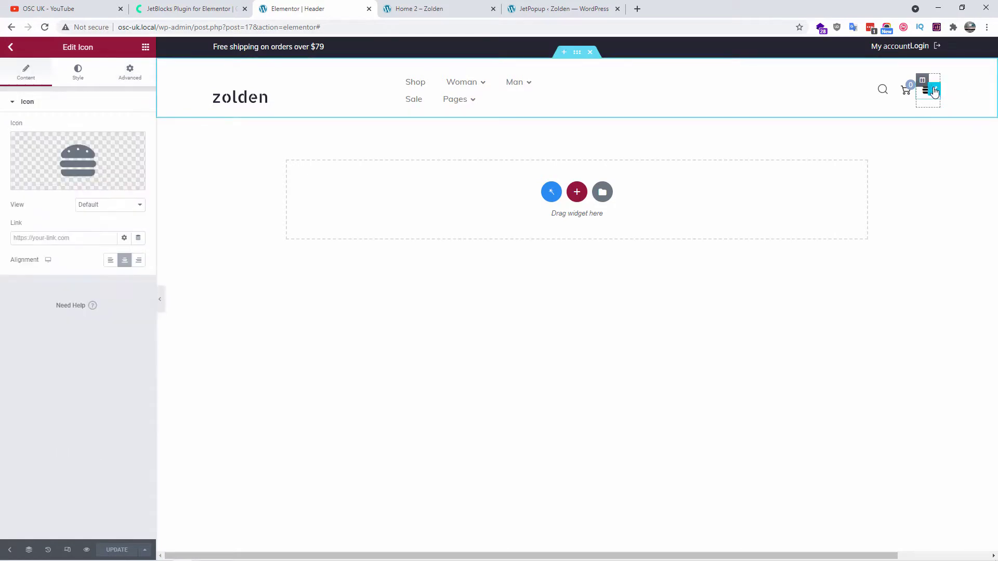
left_click(128, 76)
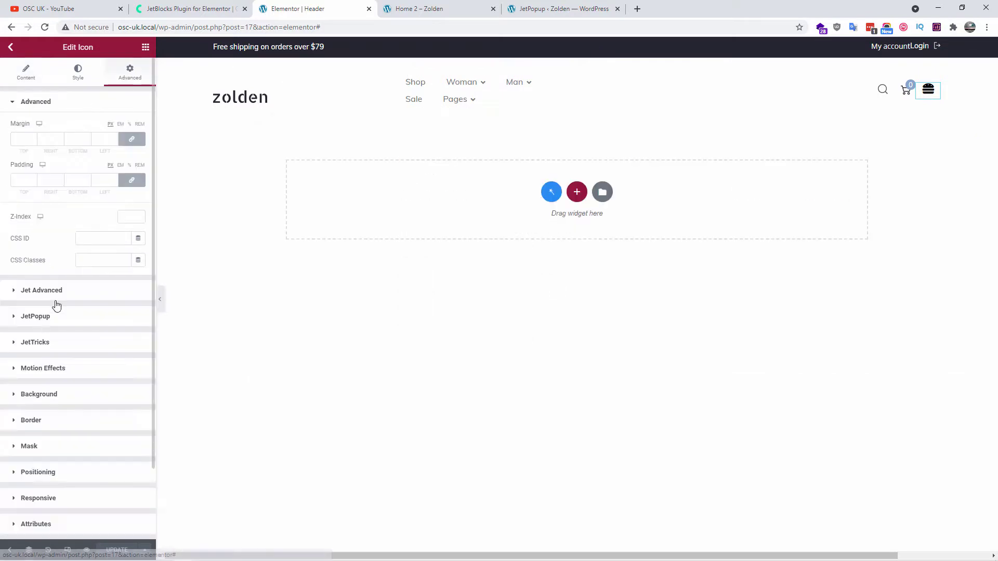
left_click(45, 321)
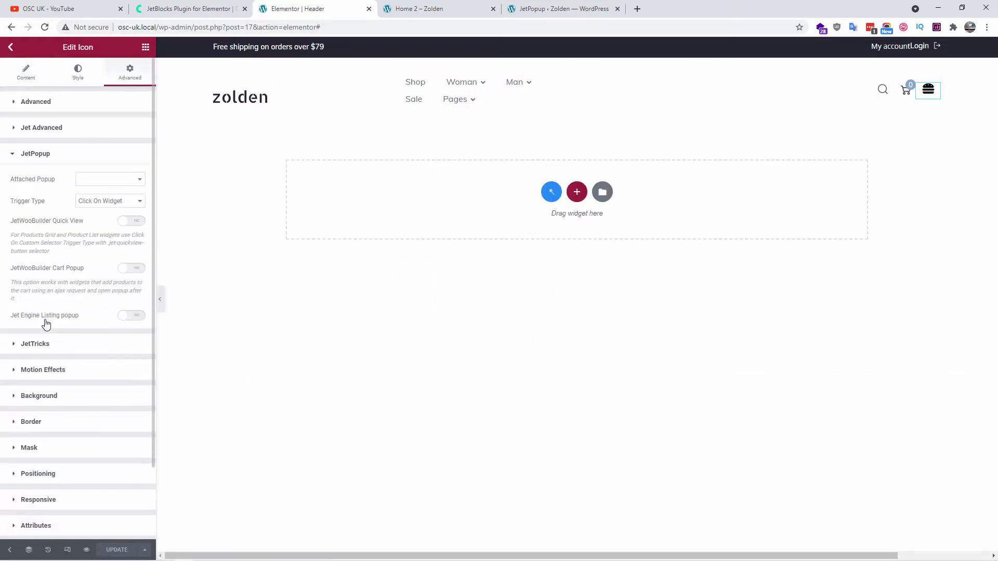
left_click(106, 180)
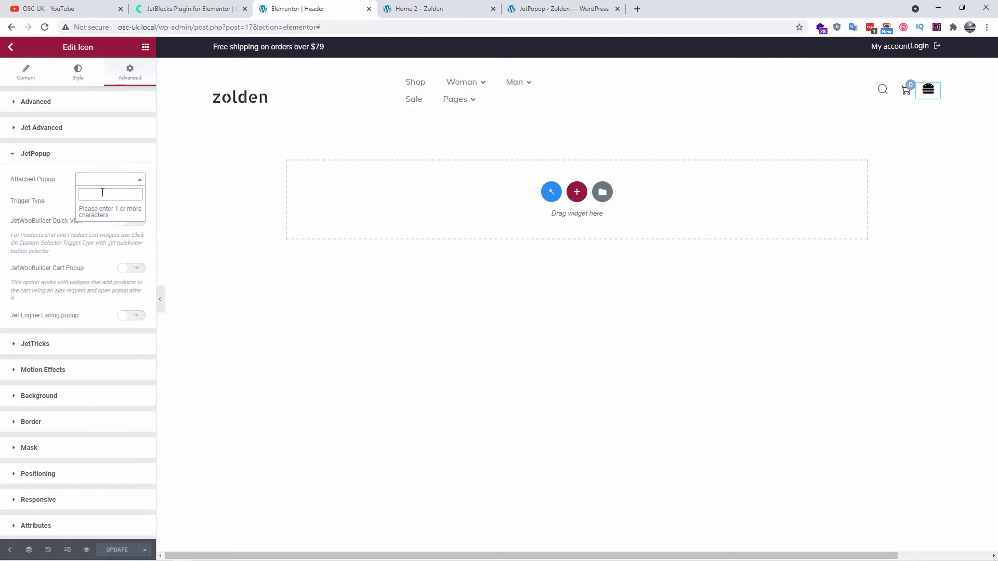
type("sli")
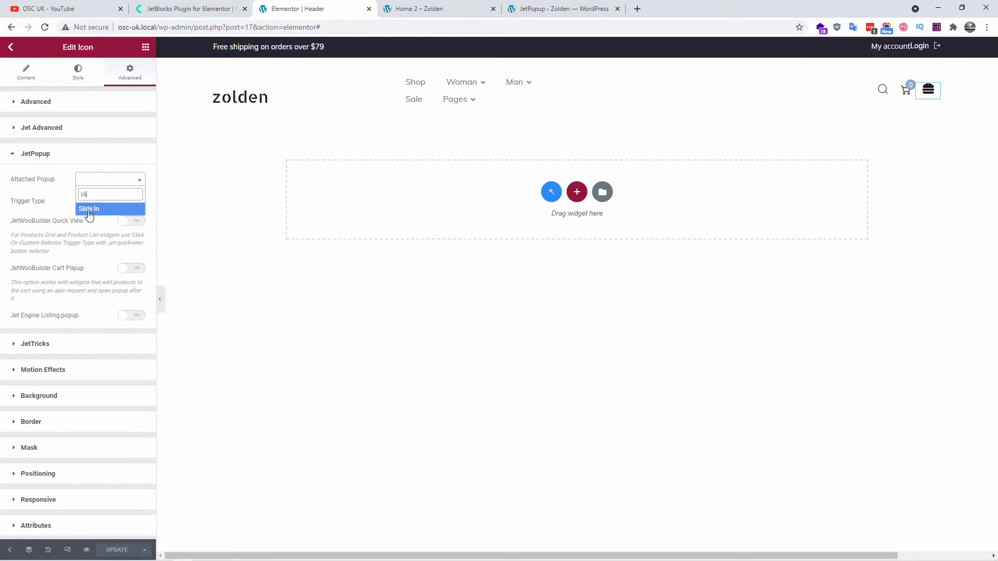
left_click(89, 209)
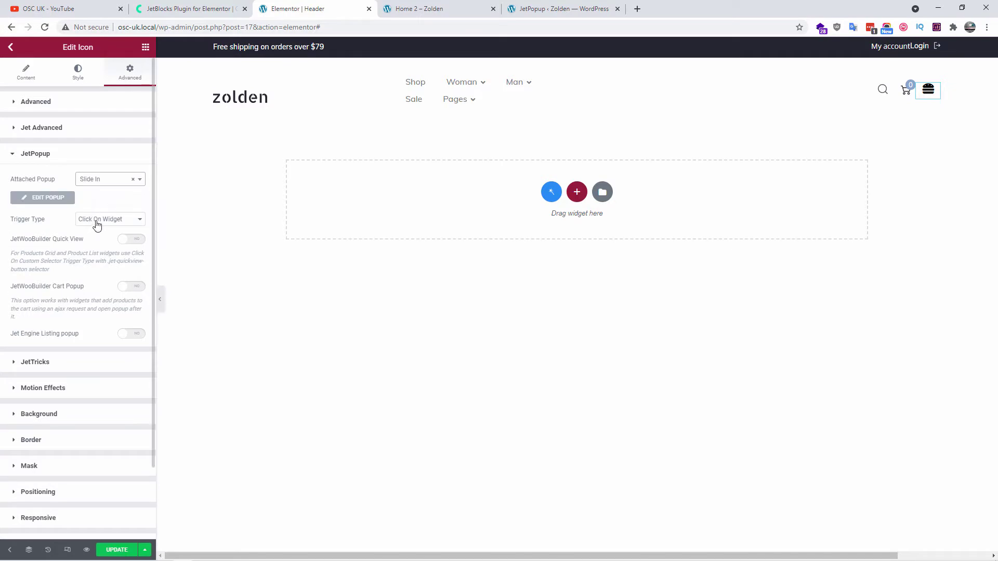
Set the icon's popup trigger type to Click On Button, update the header and view the Home 2 page
left_click(104, 223)
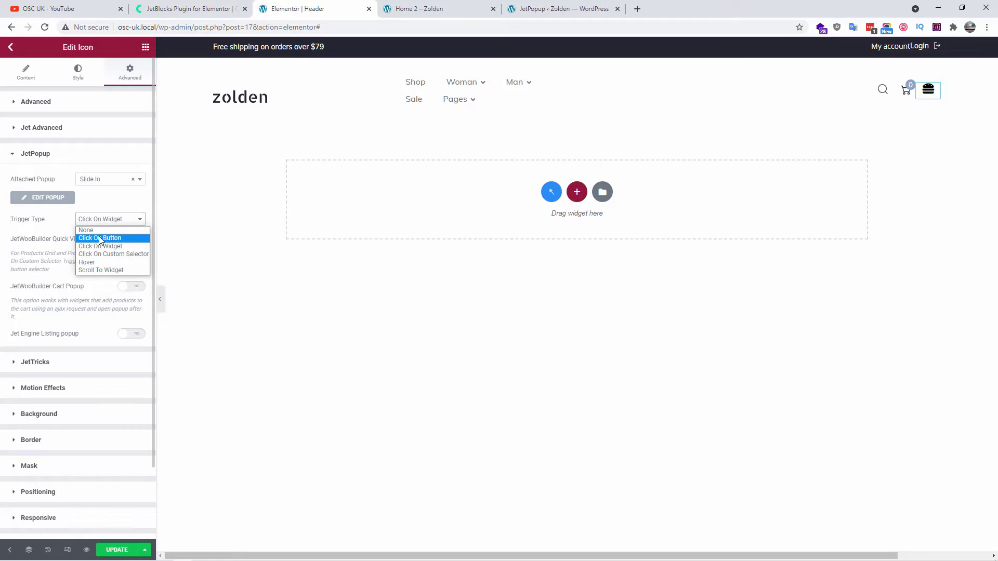
left_click(101, 239)
left_click(108, 222)
left_click(111, 239)
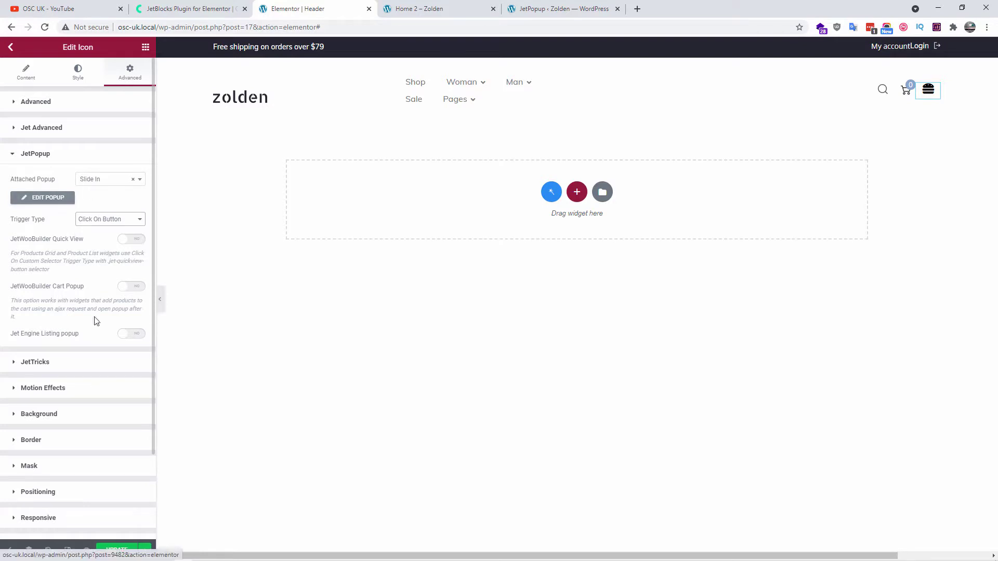
left_click(119, 550)
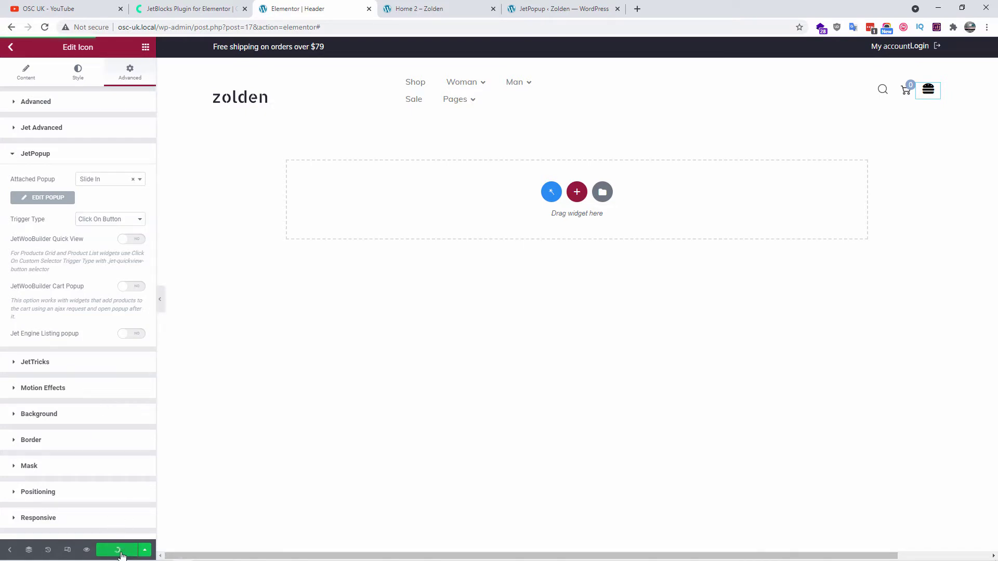
left_click(440, 7)
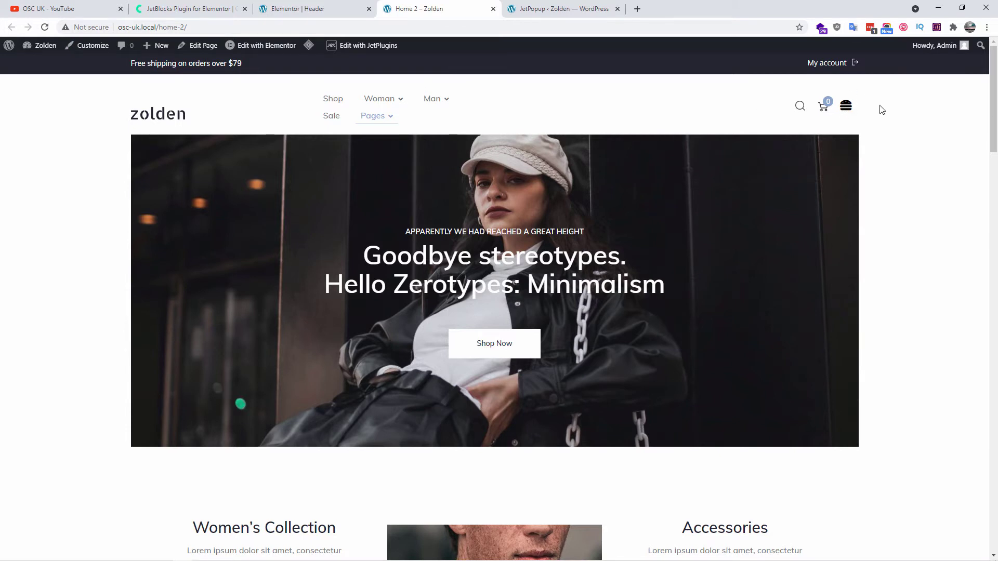
Give the hamburger icon the link "#", update the header and reload the Home 2 page
left_click(256, 5)
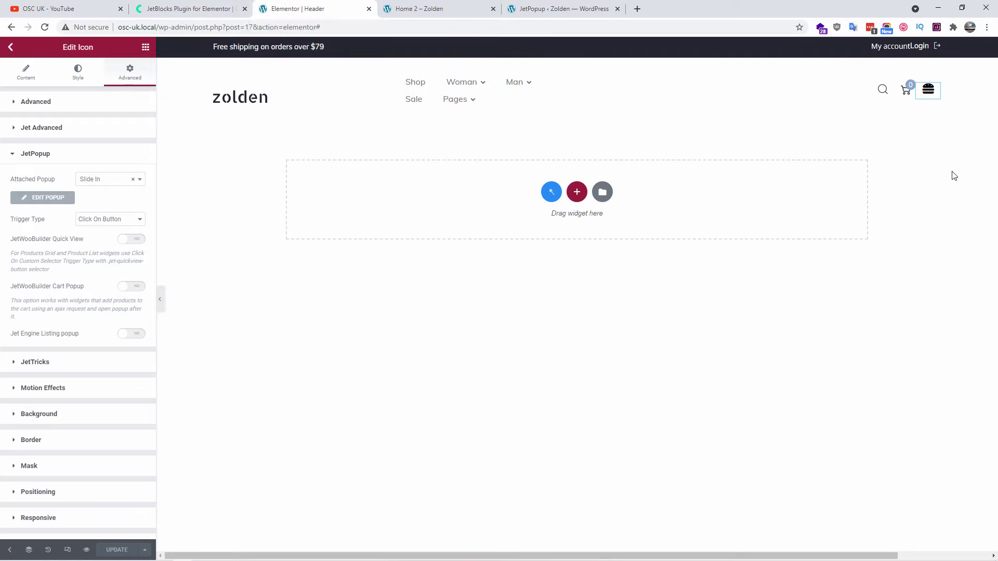
left_click(13, 78)
left_click(38, 238)
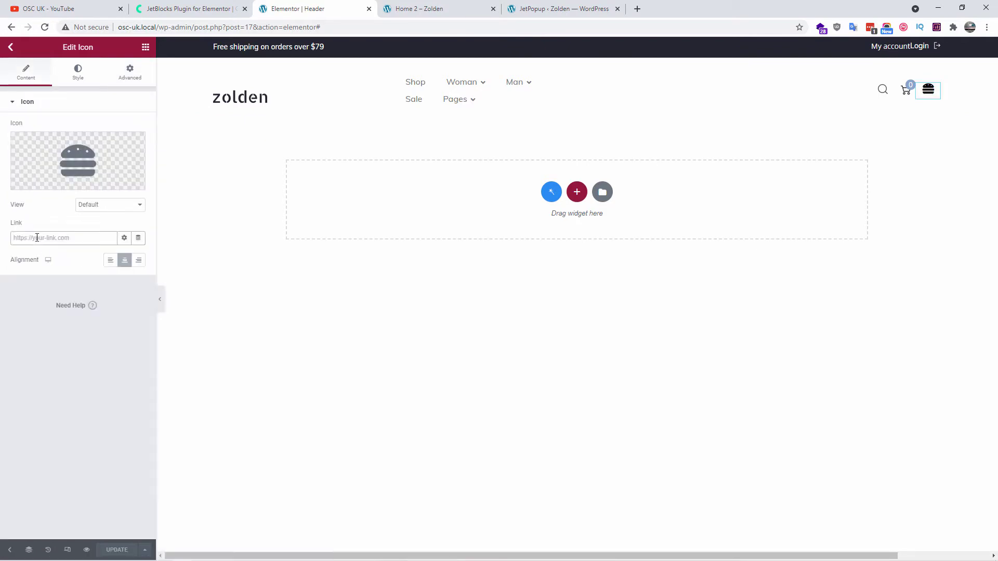
type("#")
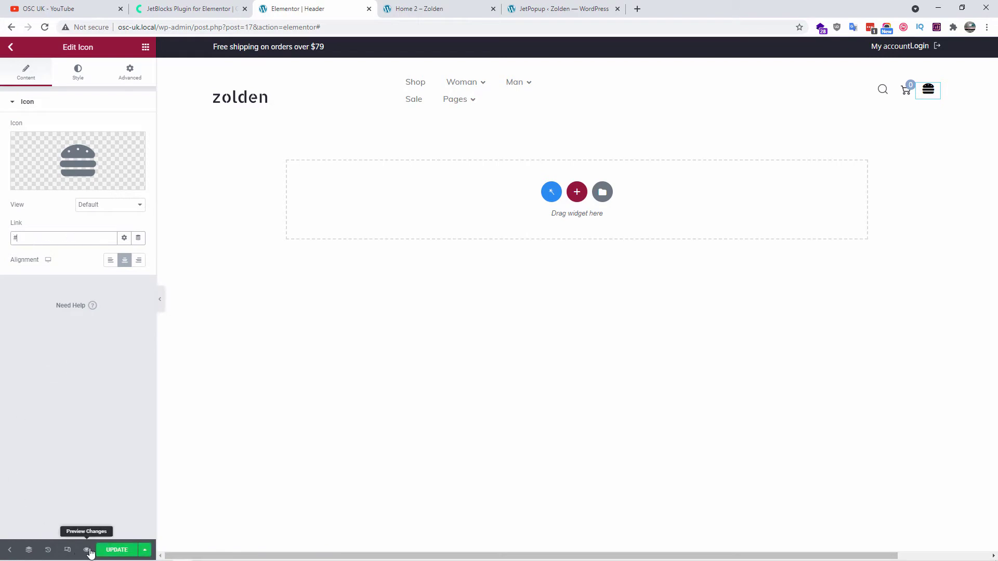
left_click(117, 552)
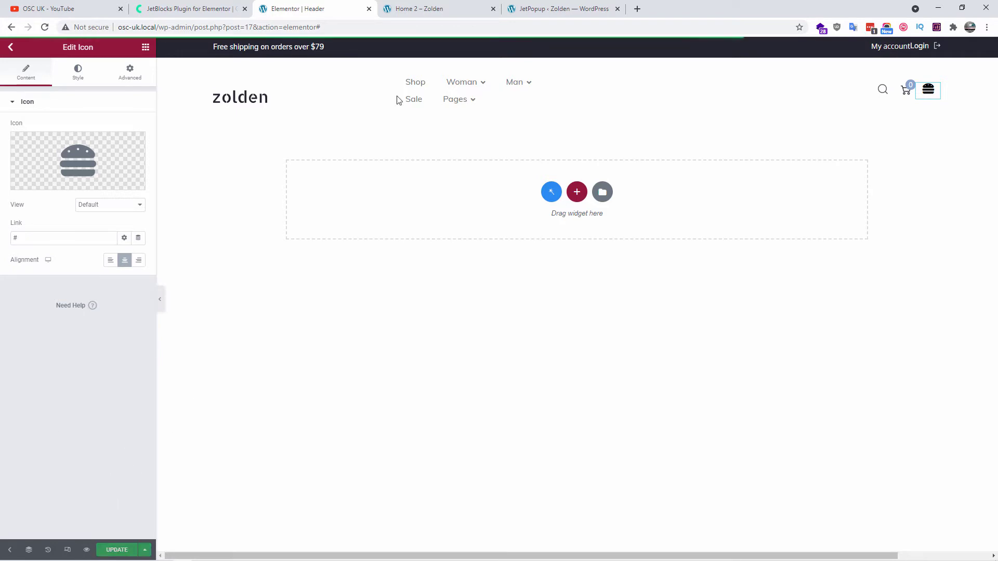
left_click(431, 8)
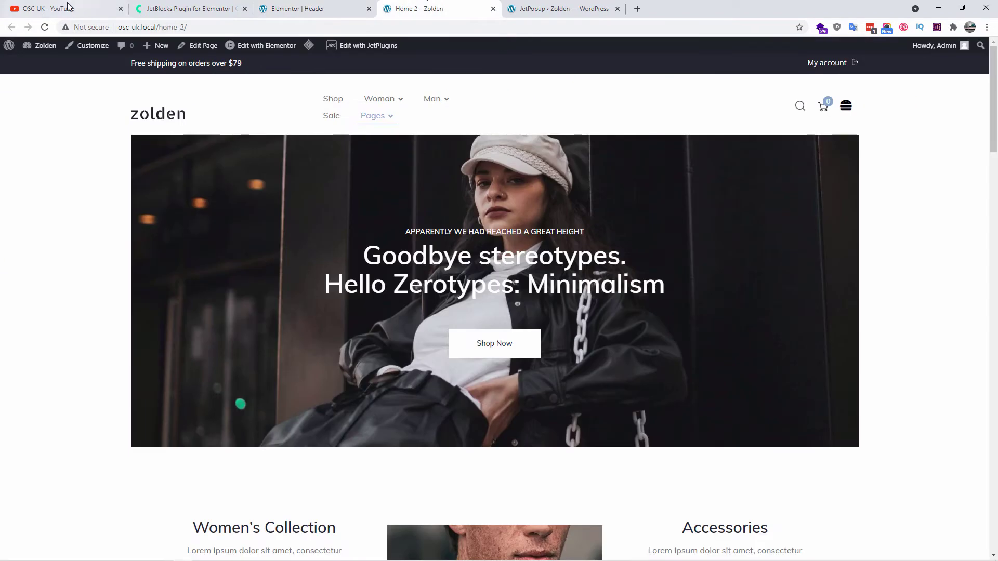
left_click(45, 27)
mouse_move(380, 99)
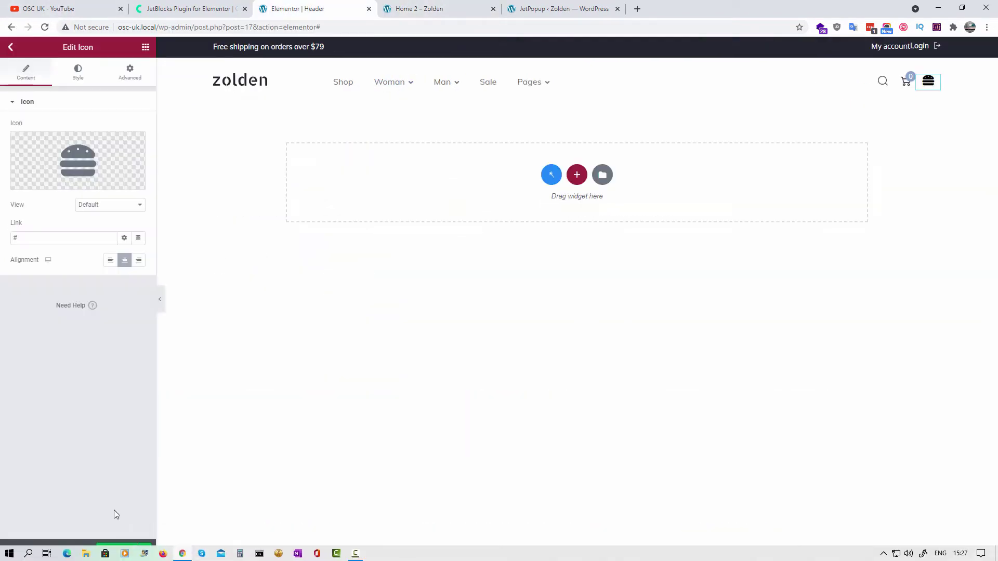
Update the header again and test the hamburger icon's popup menu on the reloaded Home 2 page, following its Man link
left_click(117, 550)
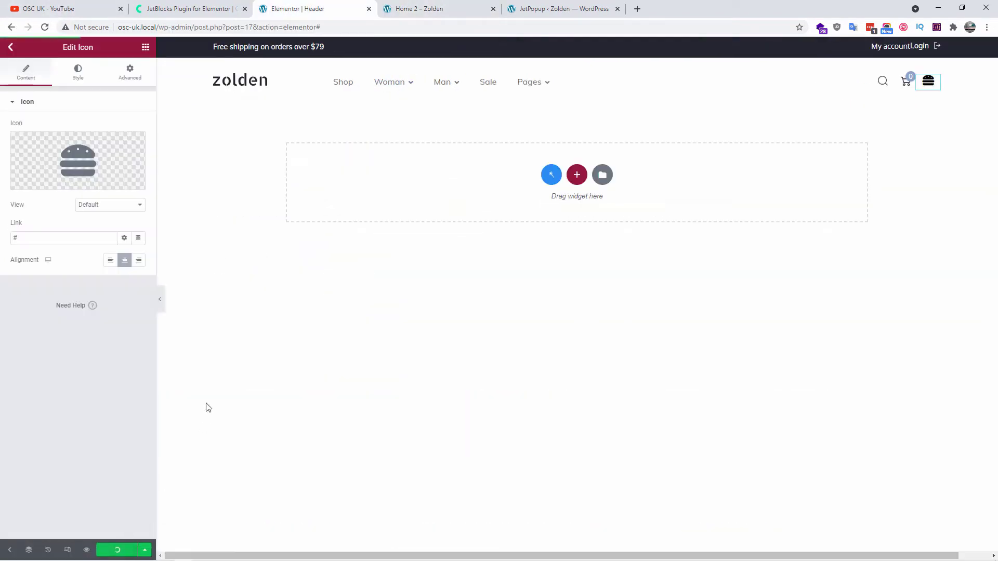
left_click(401, 6)
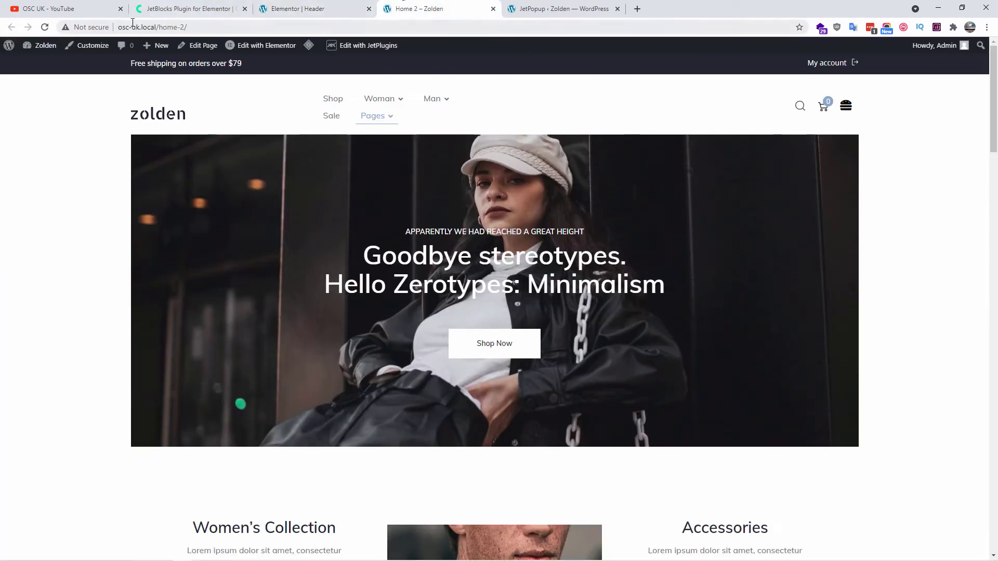
key("F5")
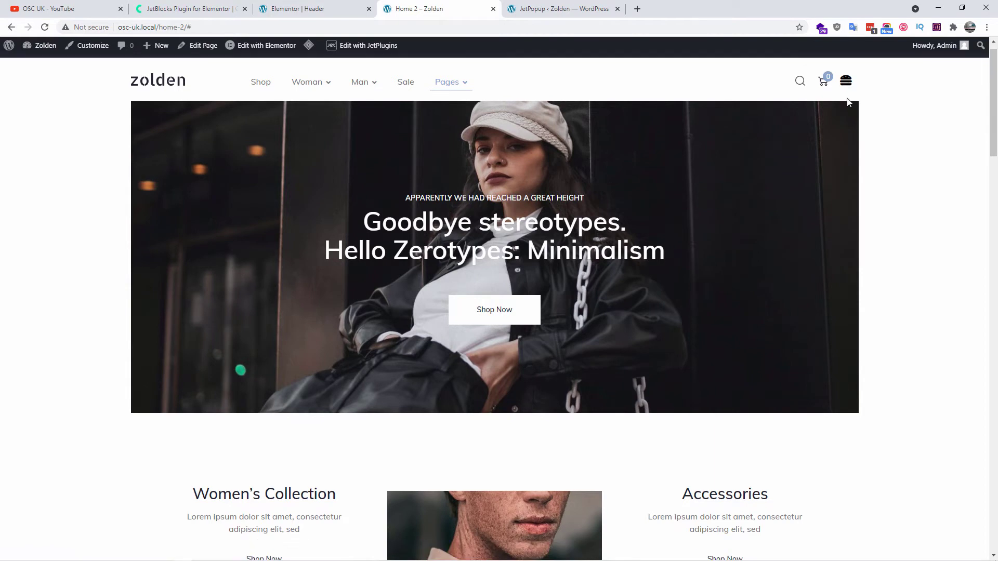
left_click(848, 85)
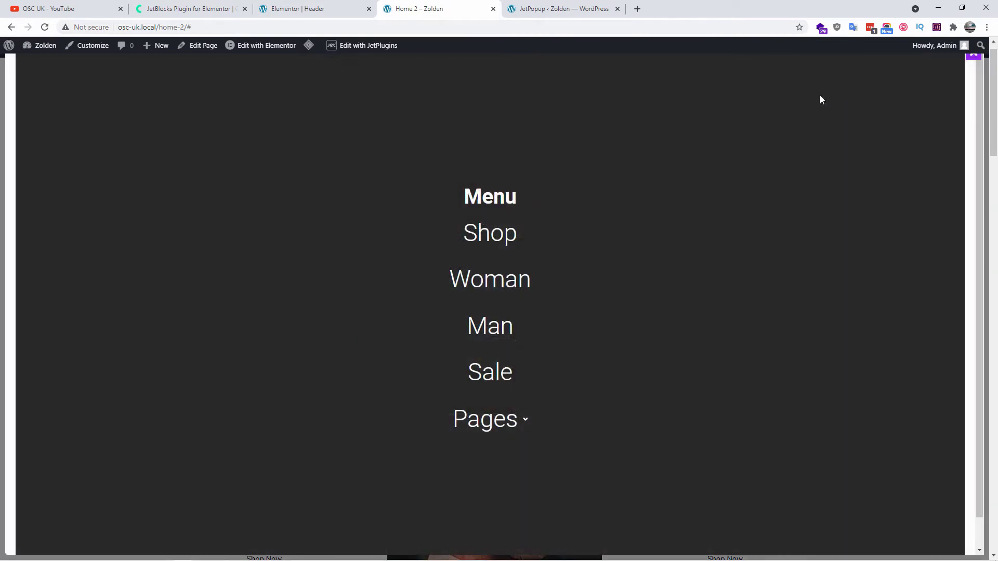
left_click(494, 234)
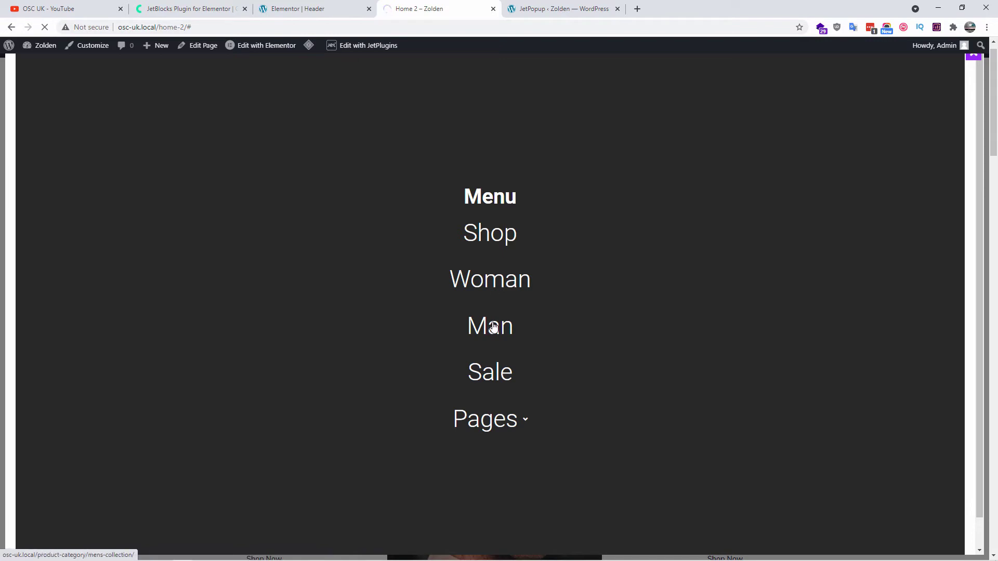
left_click(976, 58)
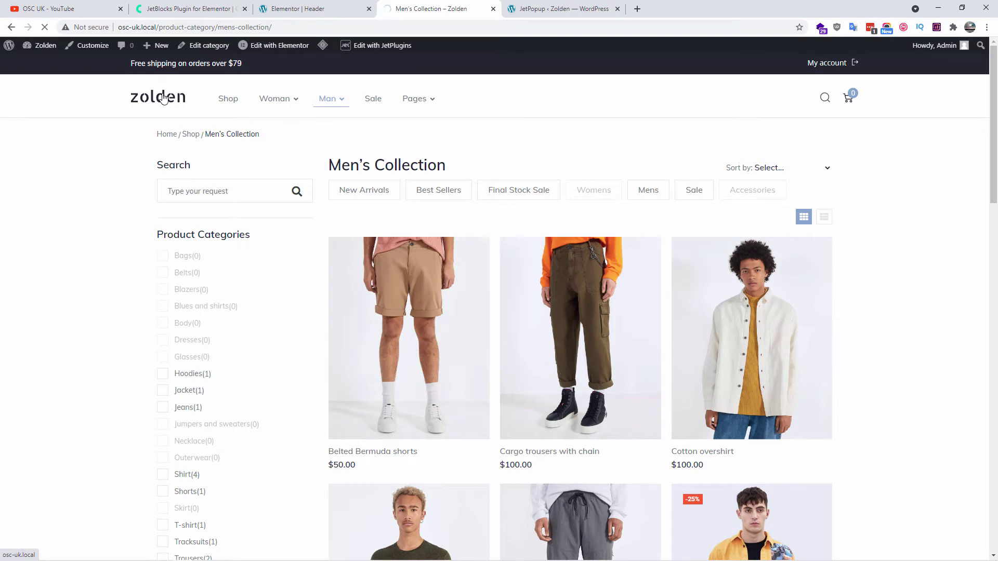
Return to the site's home page, view its footer and open the Footer template in Elementor
scroll(858, 317, "down", 4)
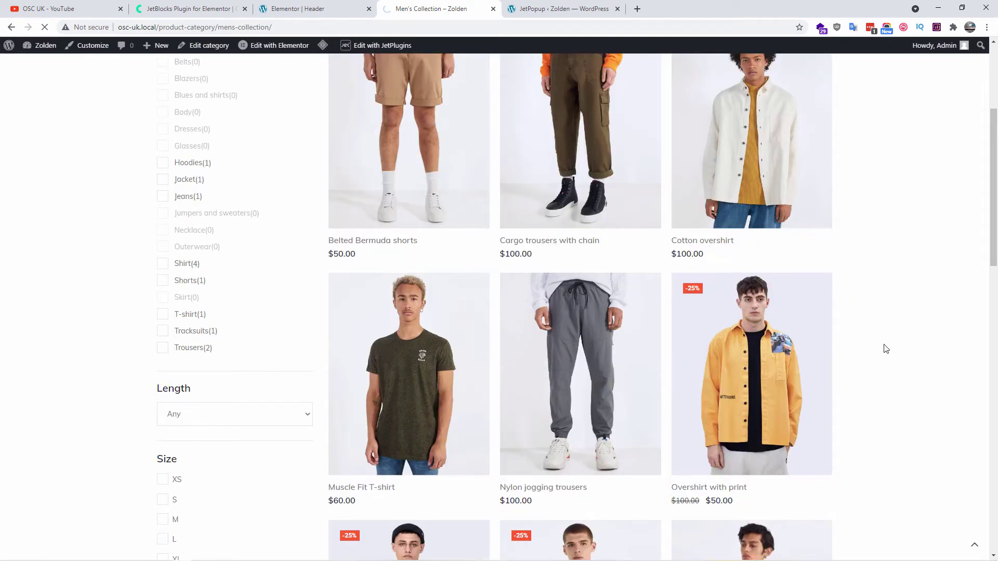
scroll(878, 349, "down", 4)
scroll(868, 351, "up", 6)
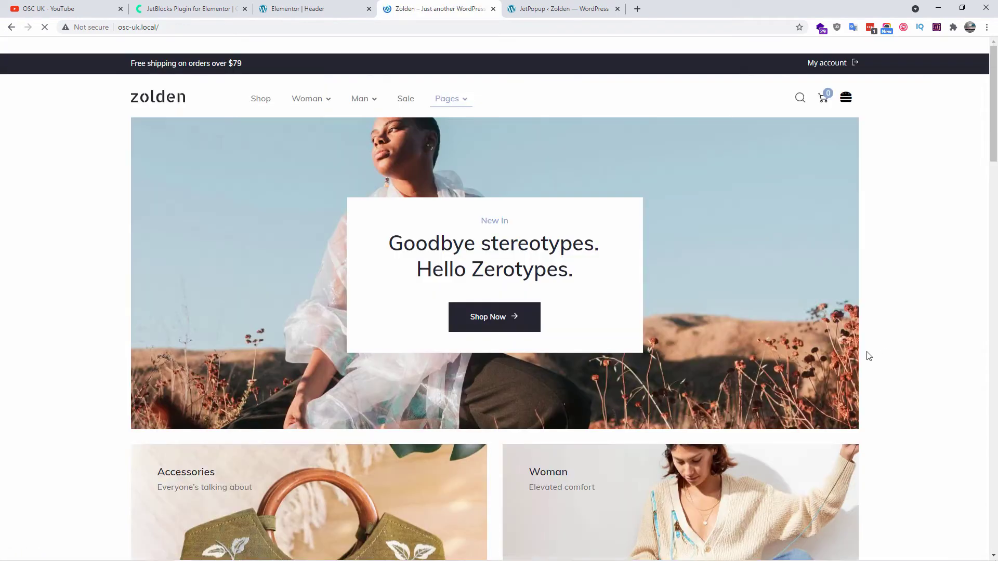
scroll(735, 484, "down", 20)
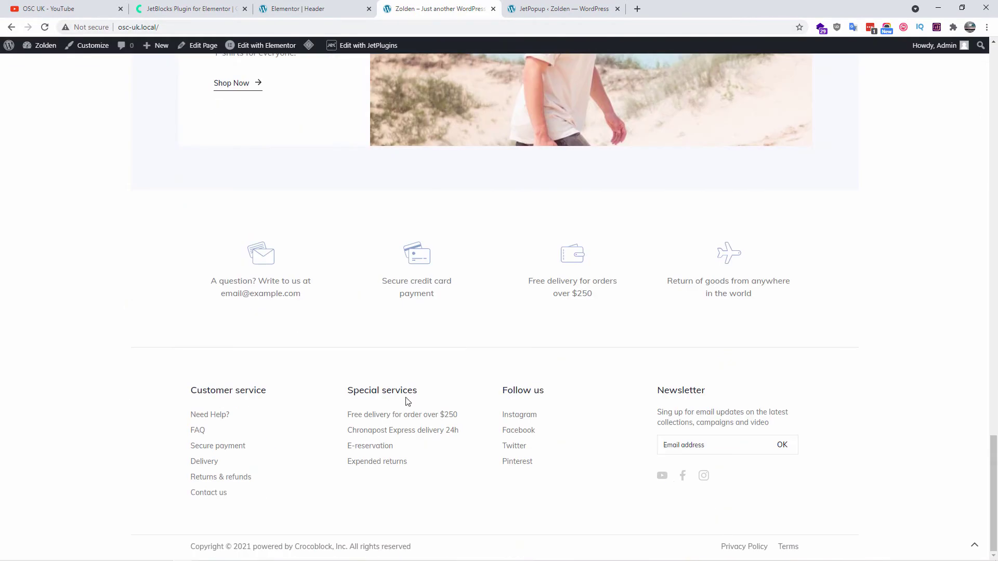
mouse_move(274, 47)
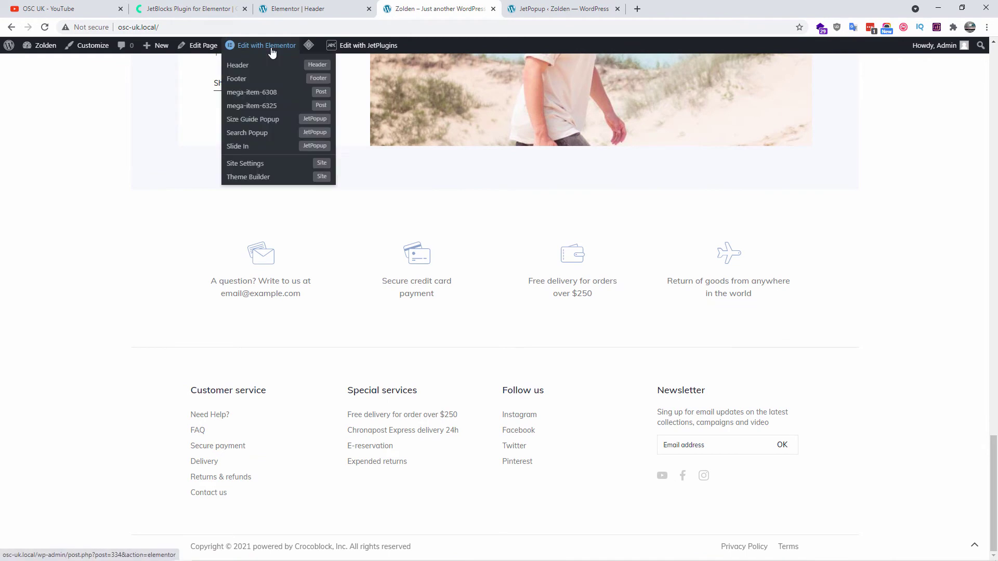
left_click(242, 79)
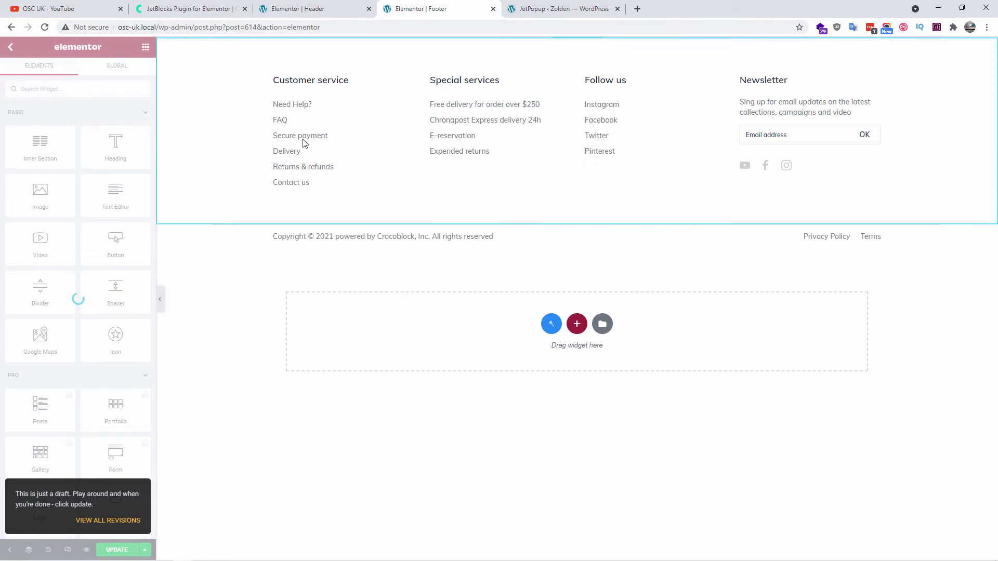
Move the Customer service heading into the second footer column, directly below the Special services heading
left_click_drag(311, 80, 503, 106)
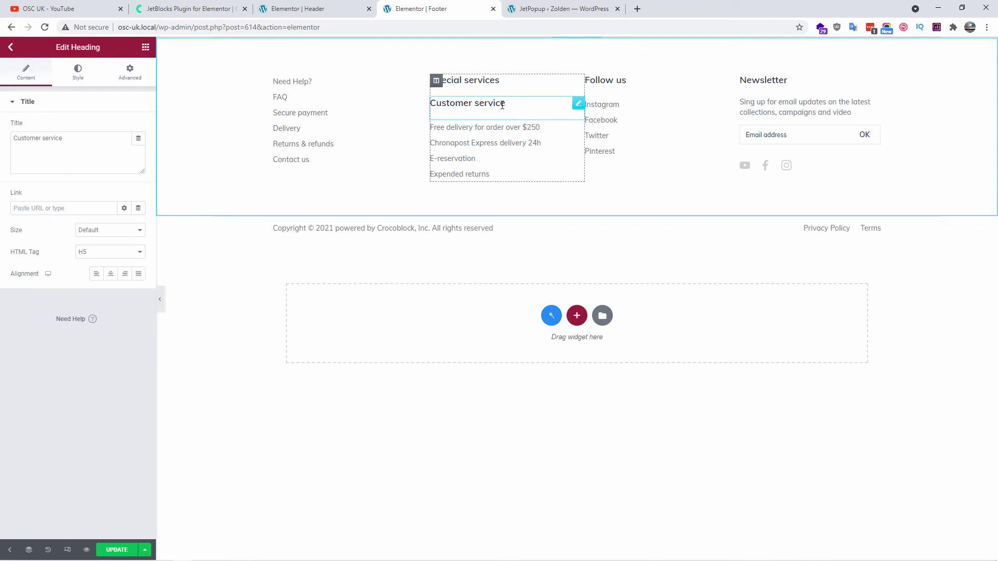
right_click(436, 82)
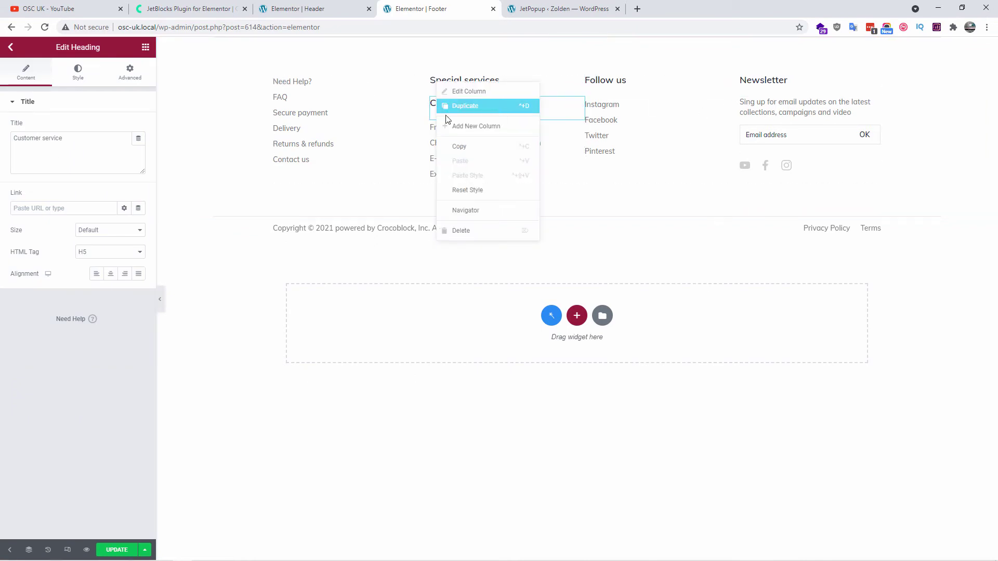
left_click(218, 350)
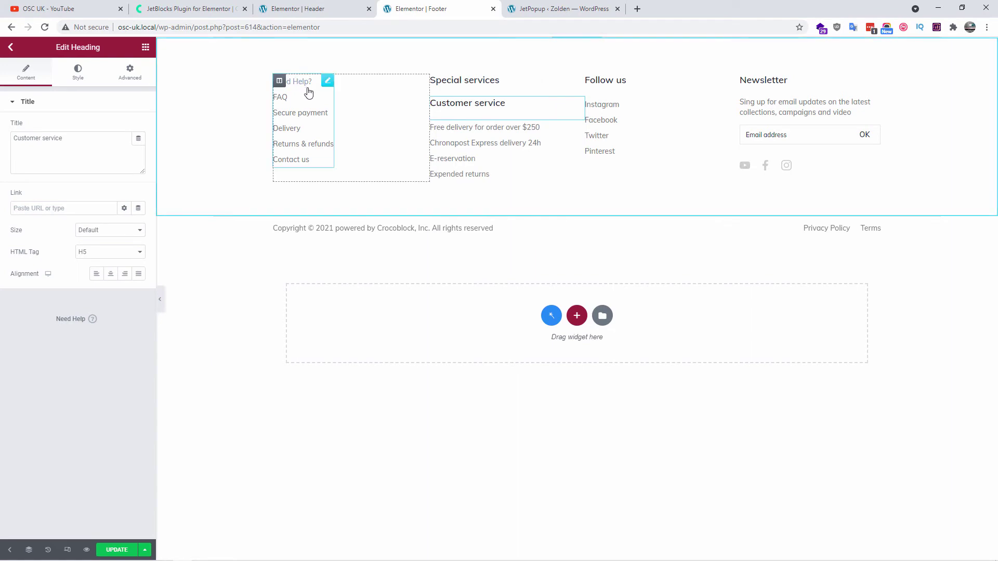
Examine the first footer column's icon list settings and search the widget library for "icon" to locate the Icon List widget
left_click(327, 80)
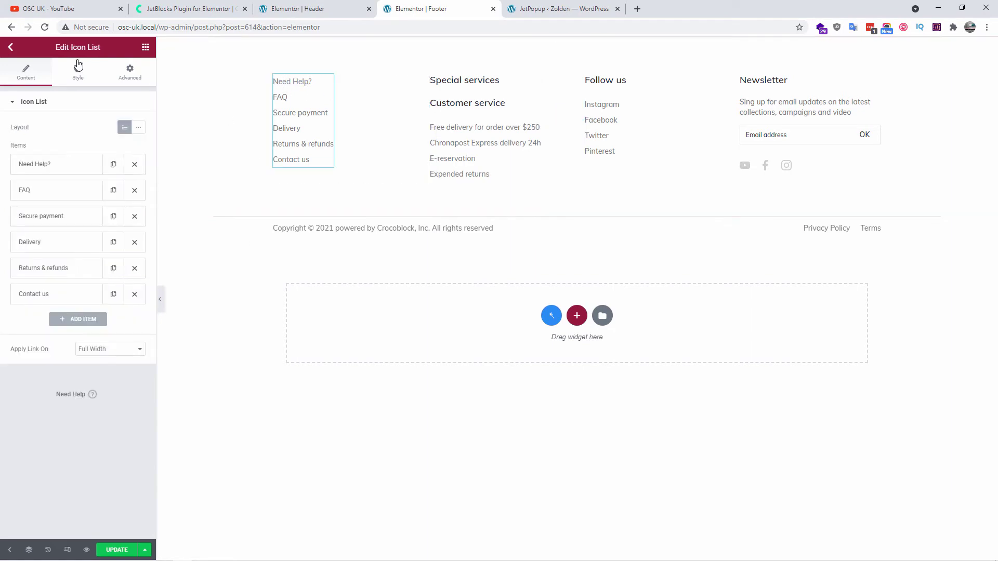
left_click(145, 47)
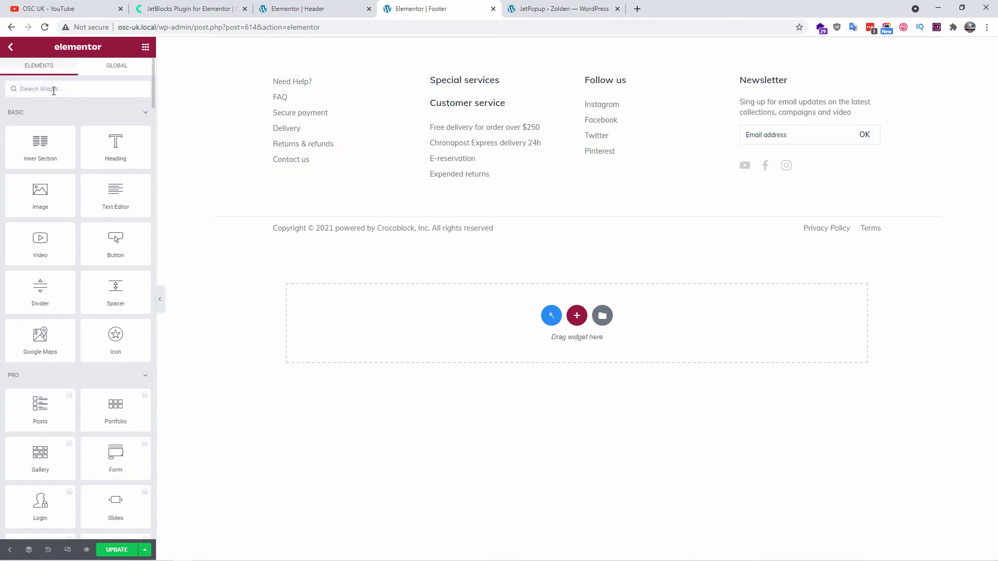
left_click(328, 82)
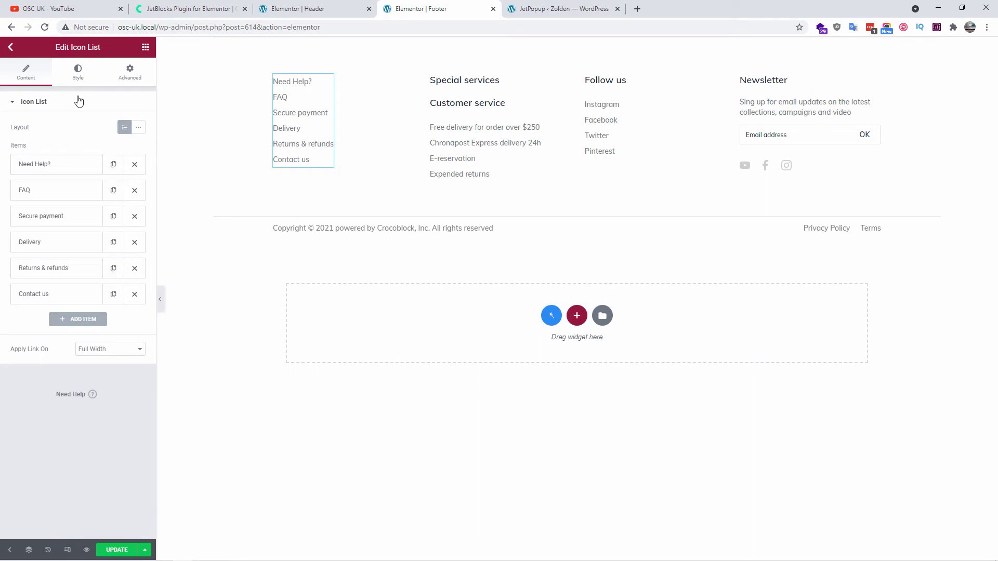
left_click(145, 48)
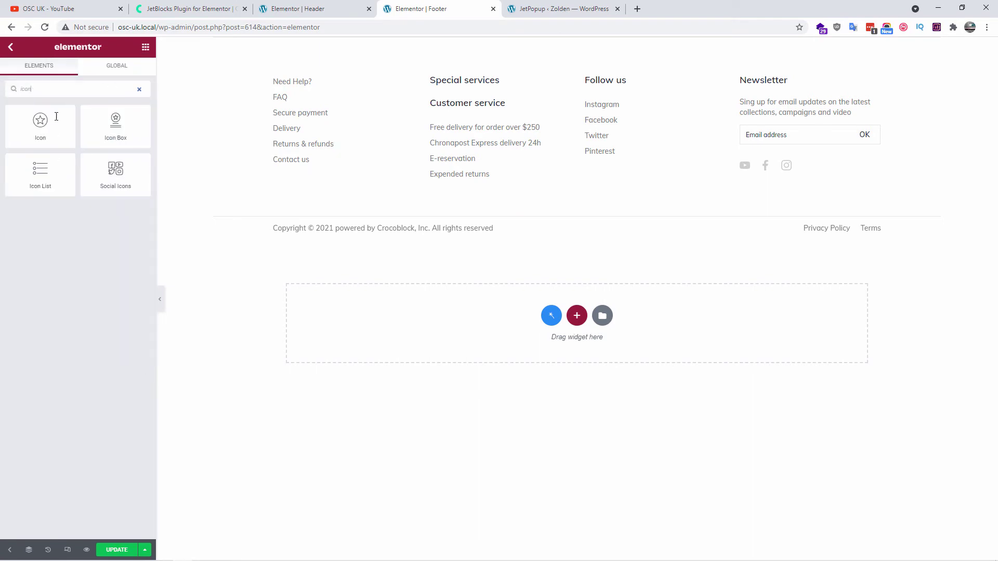
mouse_move(44, 180)
left_mouse_down()
mouse_move(328, 173)
mouse_move(47, 175)
left_mouse_up()
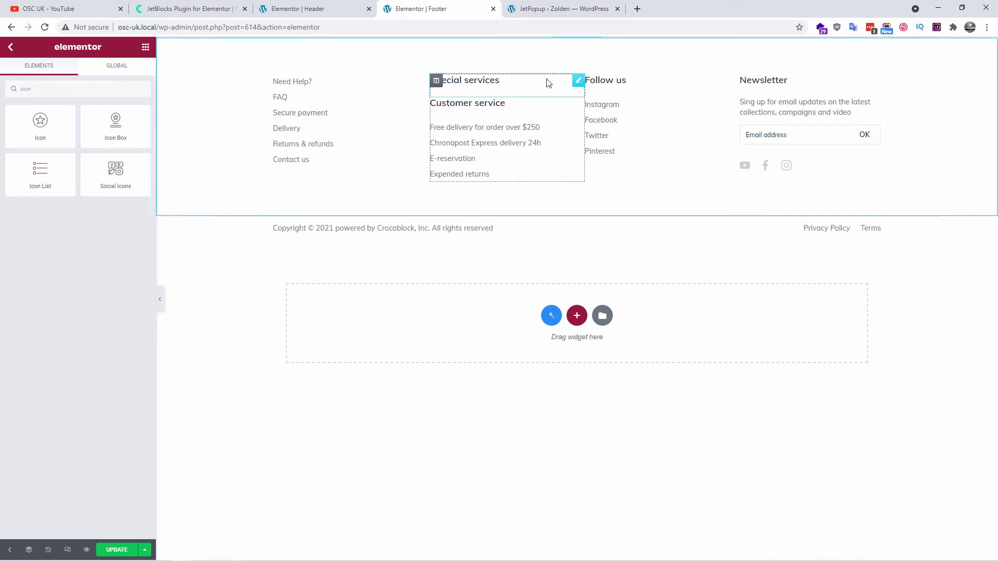
Move the Customer service heading back into the first footer column, above the icon list
left_click_drag(578, 81, 349, 73)
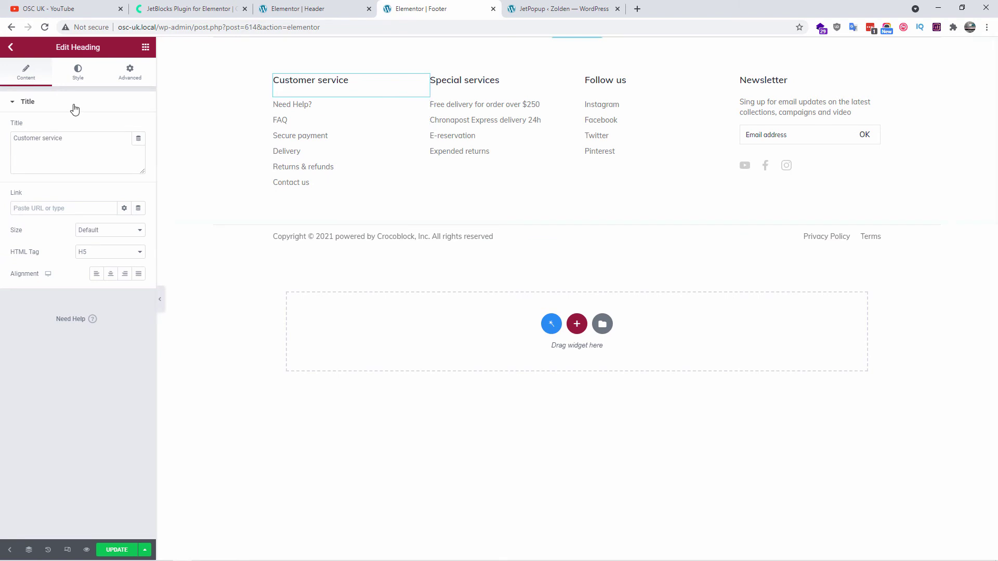
Examine the content settings of the Privacy Policy and Terms list, Newsletter heading, Subscribe form and social icon list
left_click(875, 238)
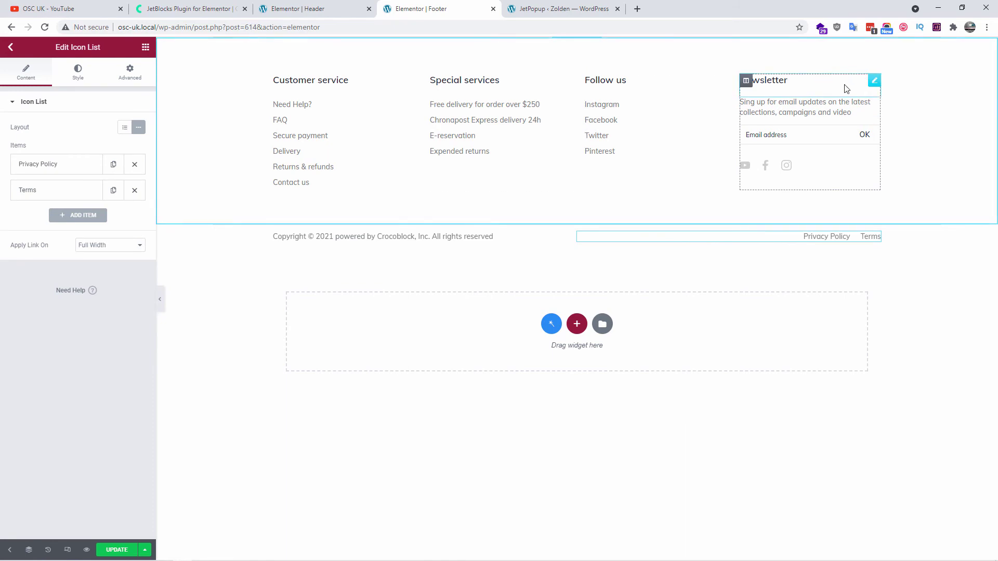
left_click(874, 82)
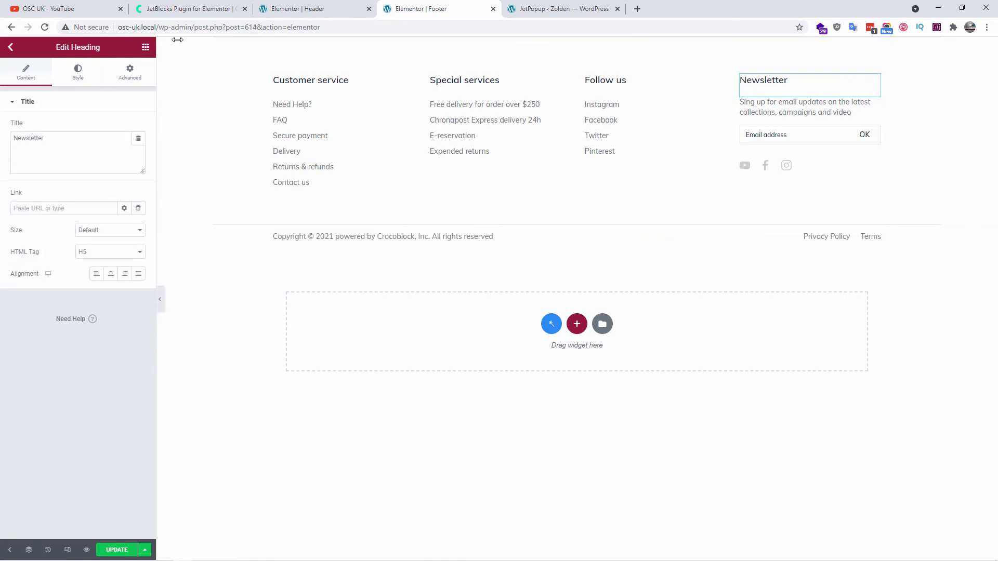
left_click(812, 140)
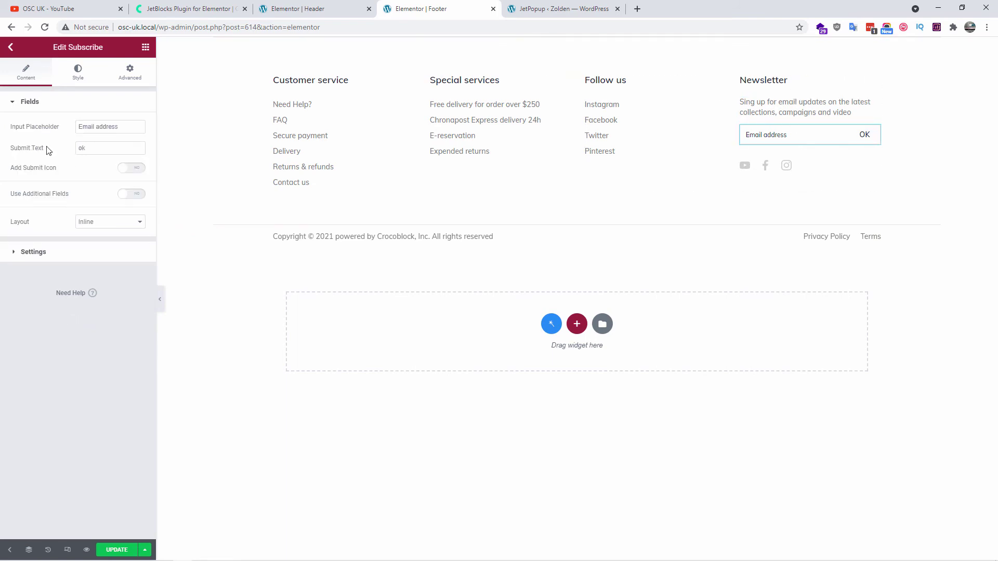
left_click(826, 156)
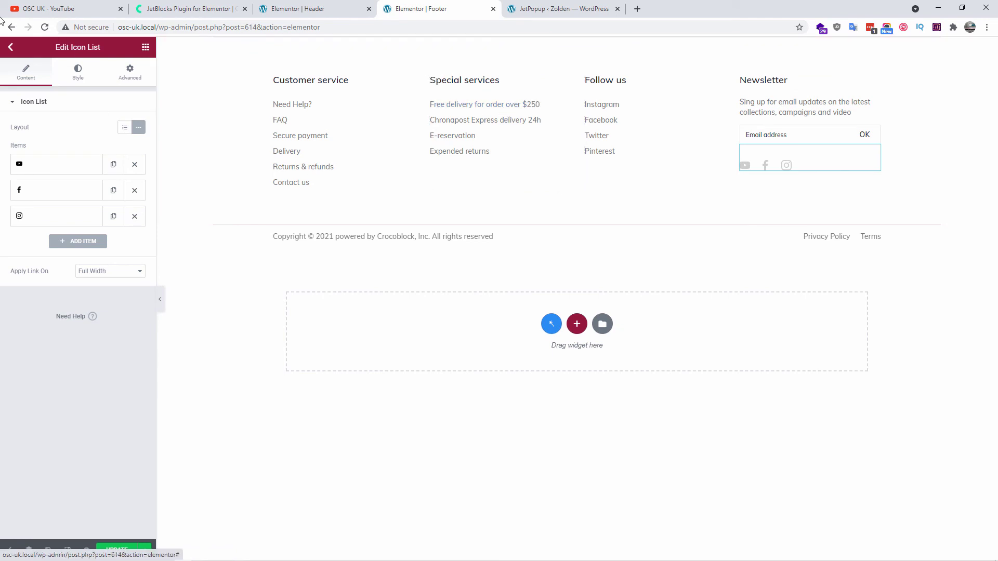
Exit the Footer template's Elementor editor to the WordPress dashboard without updating the template
left_click(9, 49)
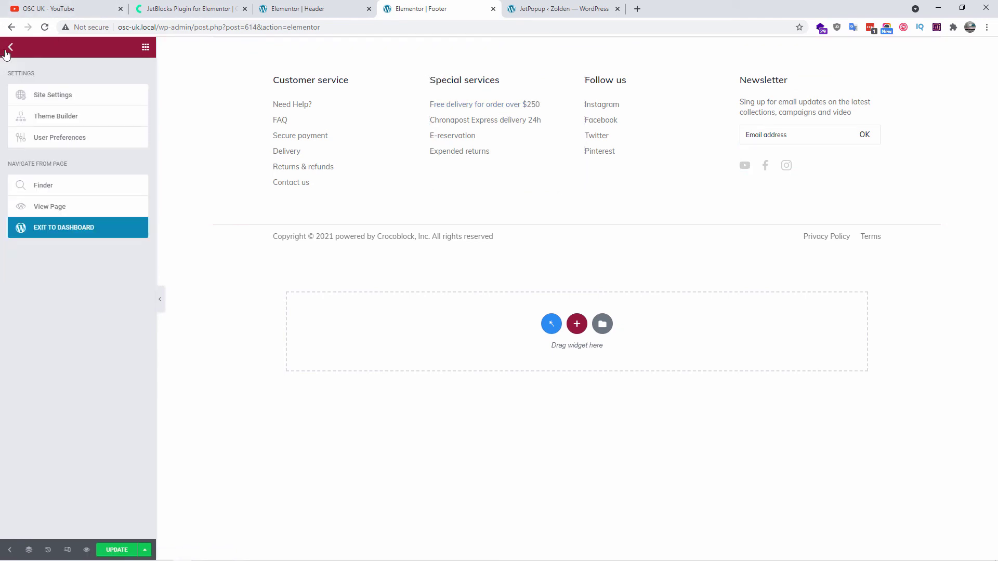
left_click(90, 227)
left_click(550, 86)
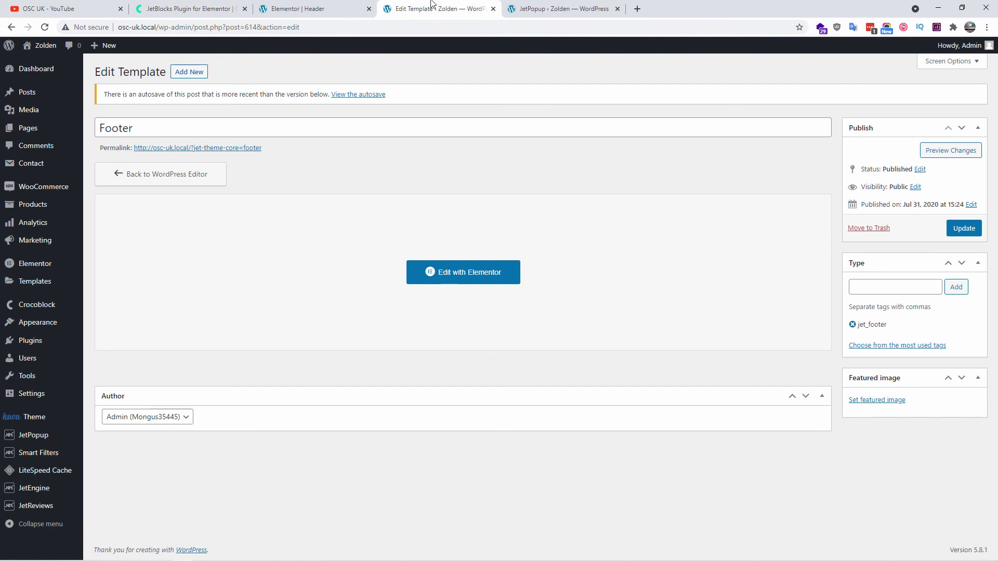
Switch to Crocoblock's JetBlocks page and display the plugins listed under Products
left_click(206, 9)
mouse_move(209, 49)
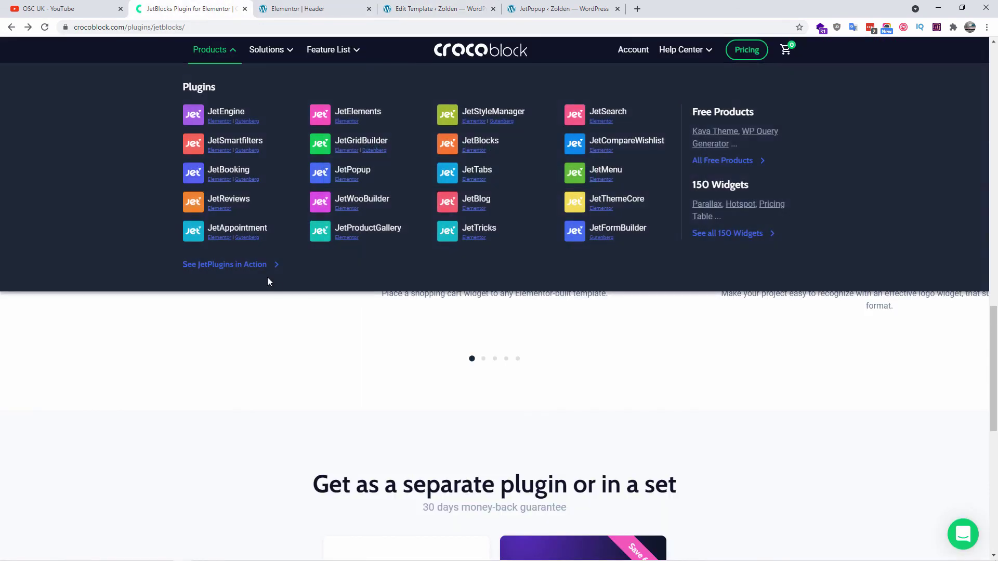